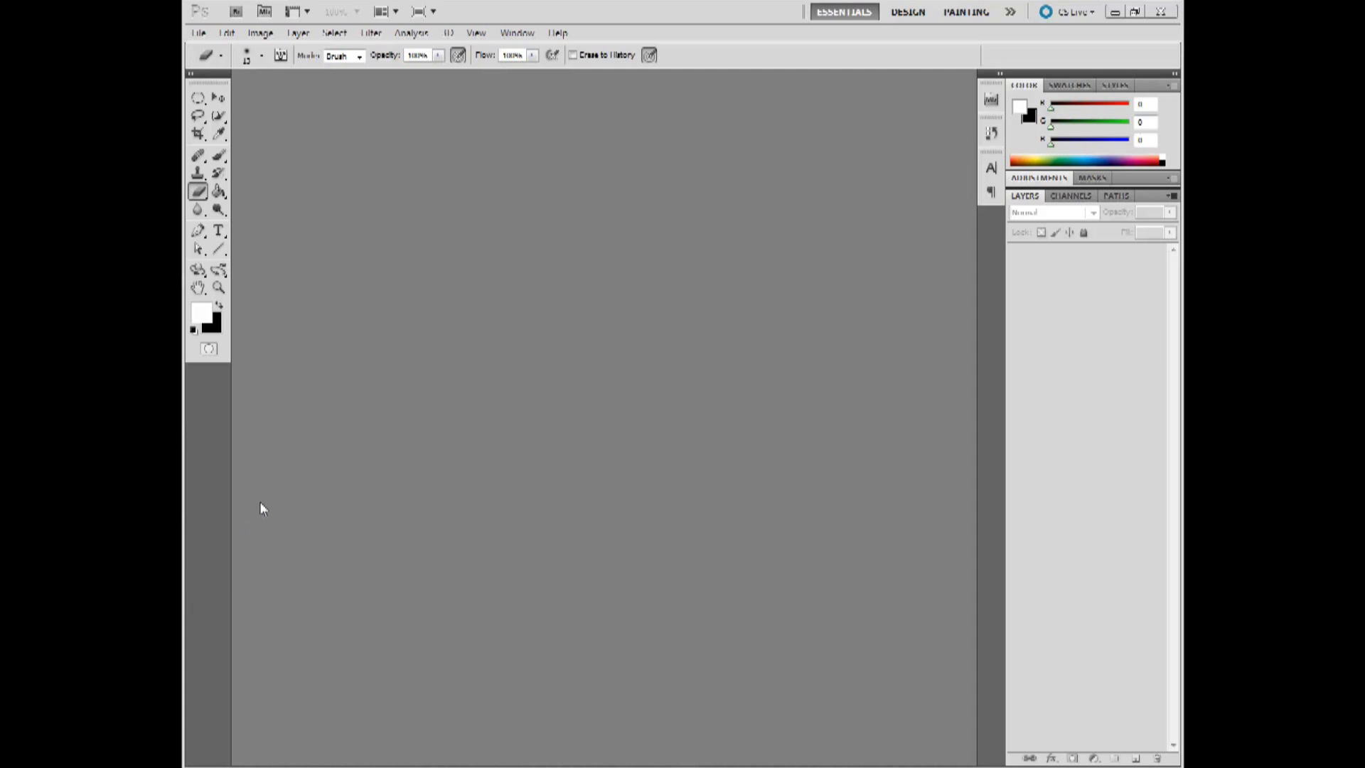
# Step: Open the dark, finished version of the portrait from the recent files for viewing, and close it again
pyautogui.click(222, 33)
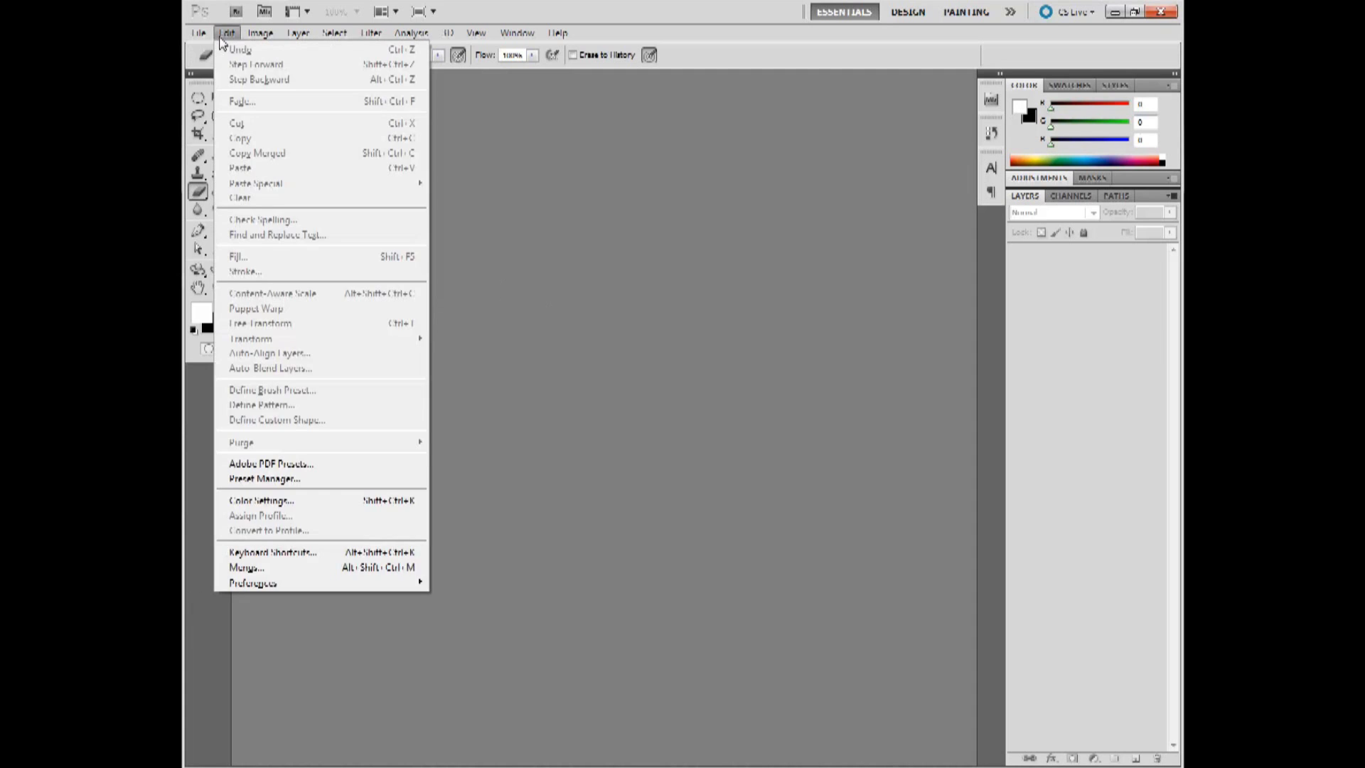
pyautogui.moveTo(309, 140)
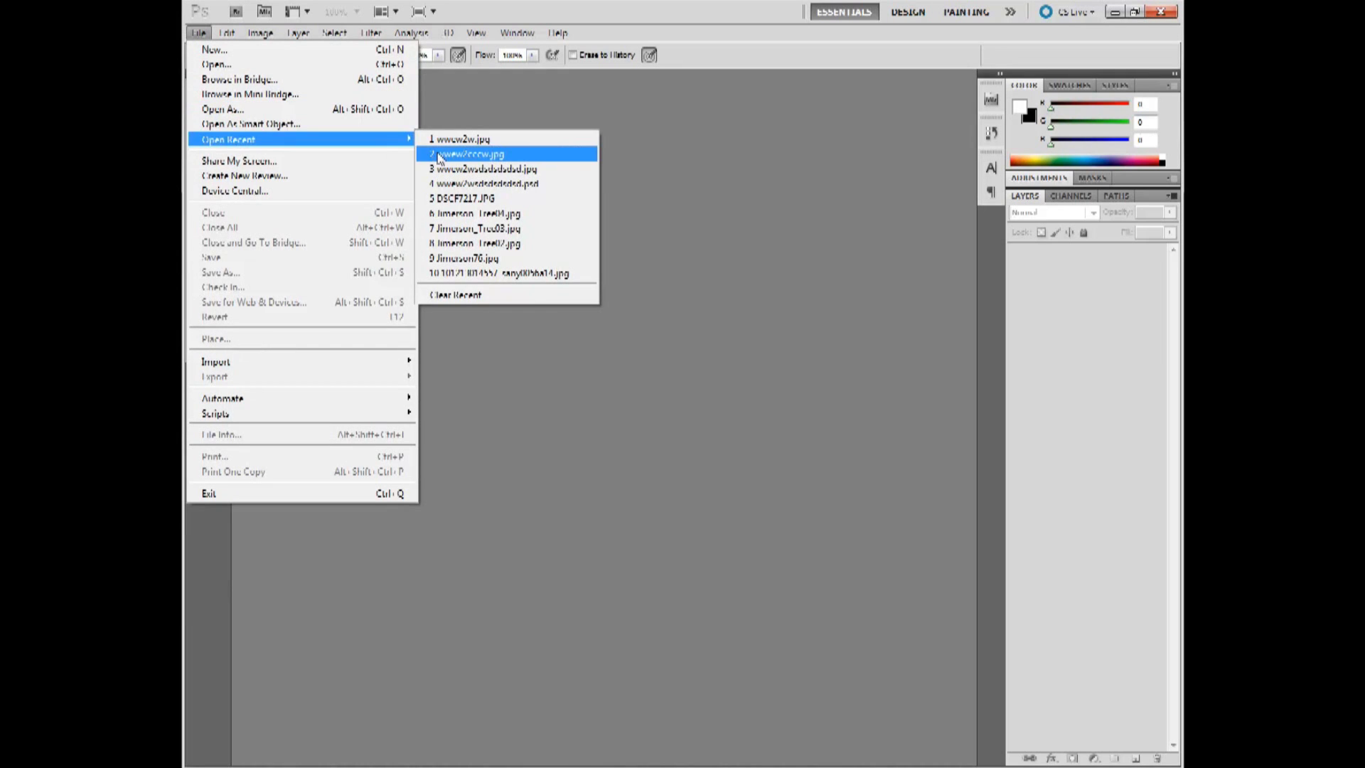
pyautogui.click(438, 154)
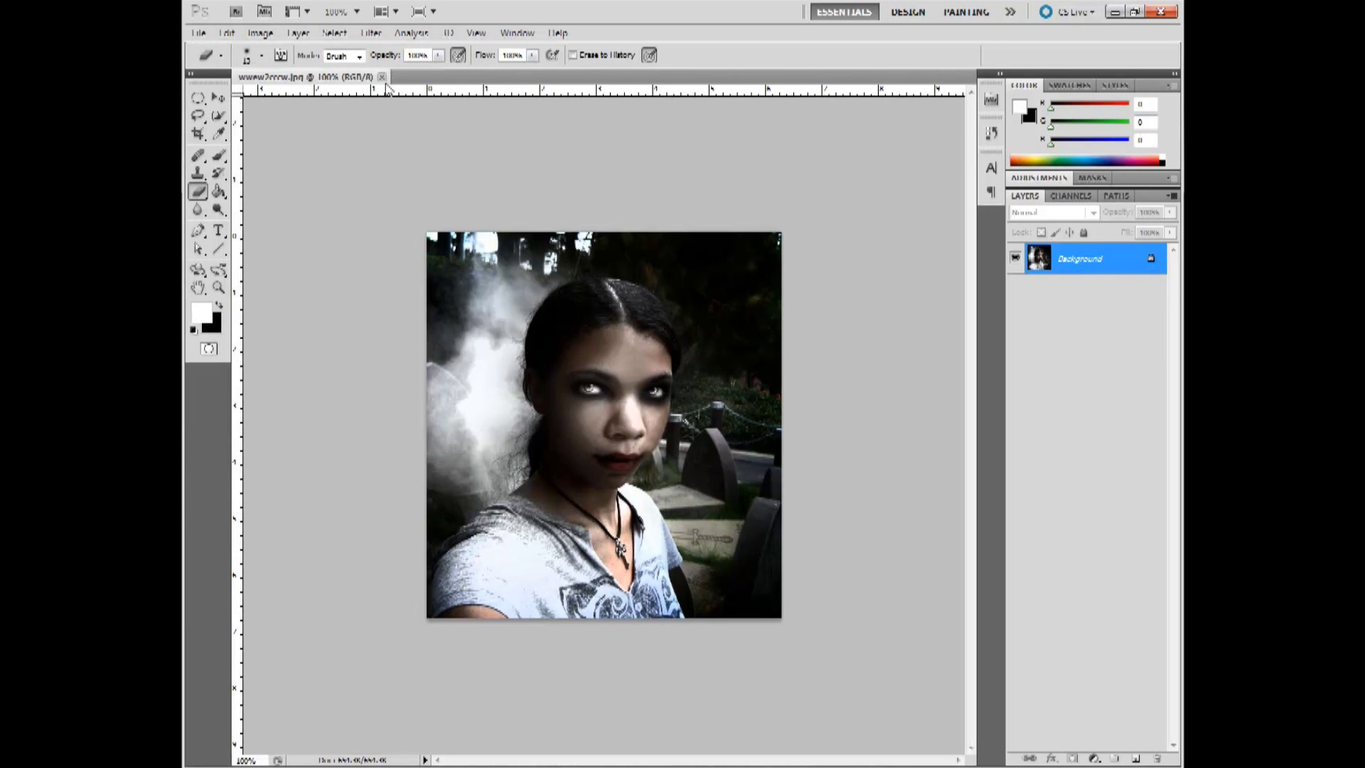
pyautogui.click(382, 77)
# Step: Open the recent photo wwew2w.jpg and add a new empty layer above the background
pyautogui.click(198, 33)
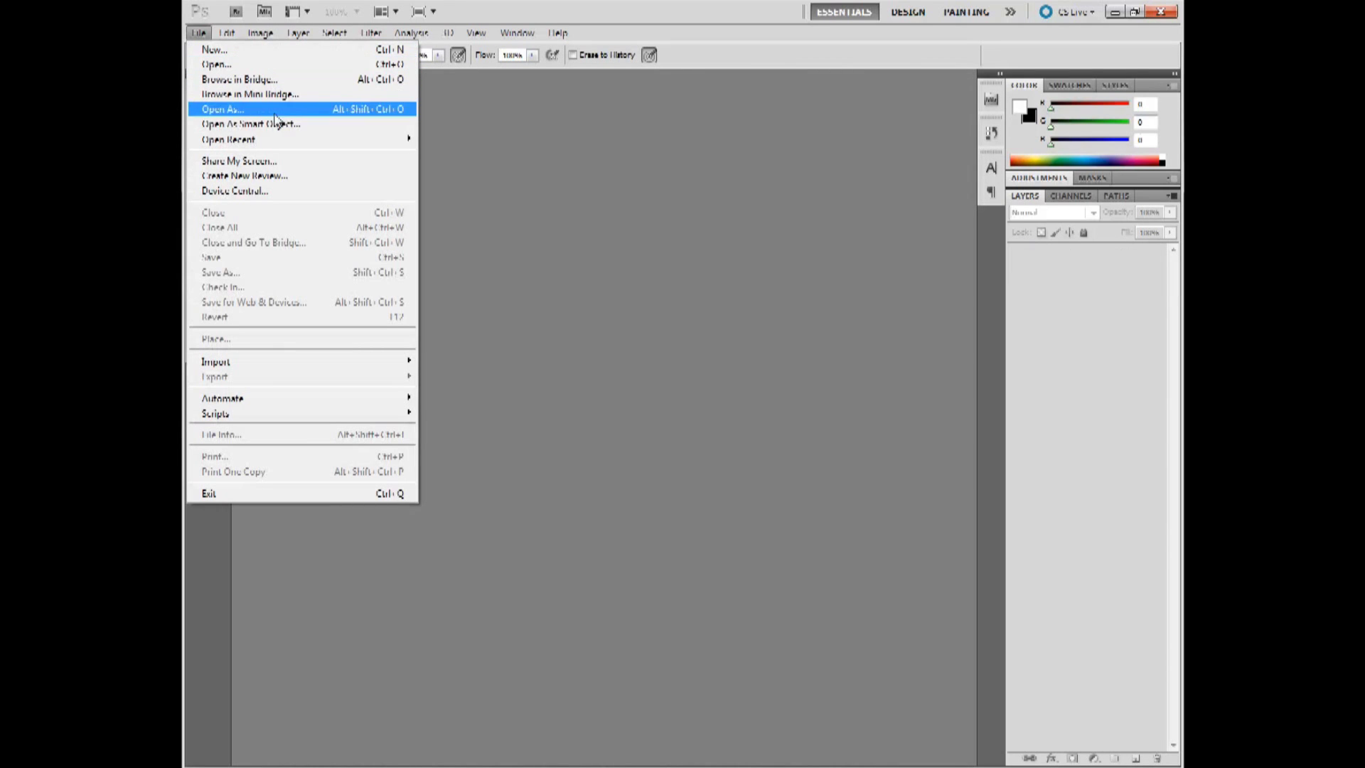
pyautogui.moveTo(308, 140)
pyautogui.click(437, 154)
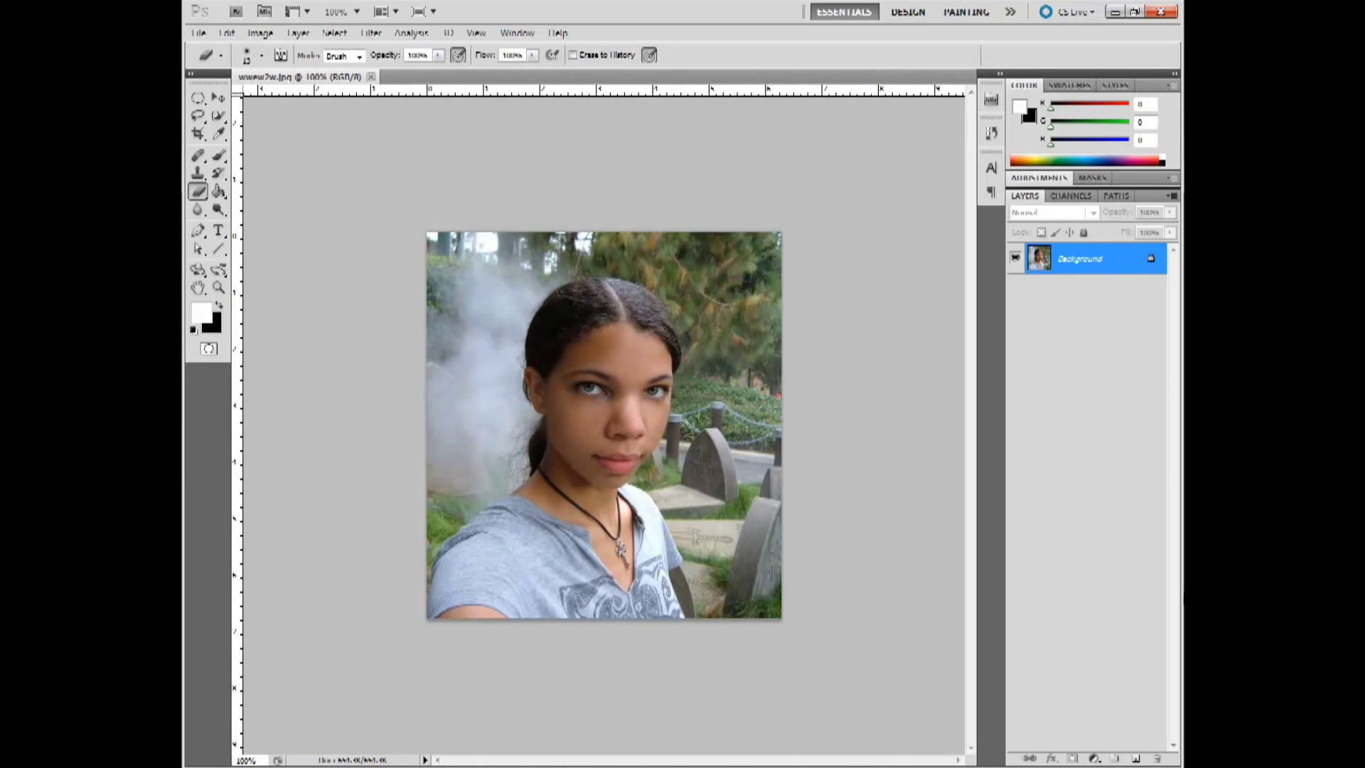
pyautogui.click(1135, 759)
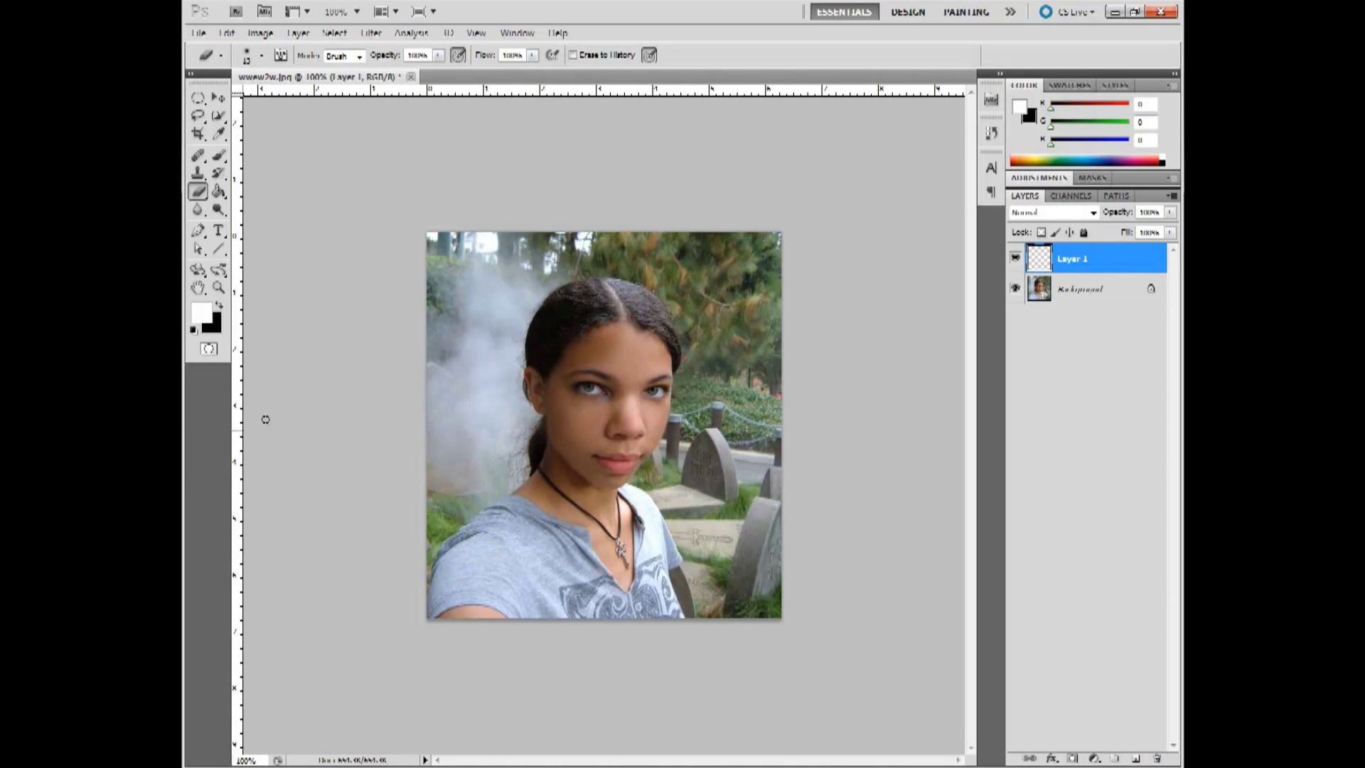
# Step: Paint soft black patches over both eyes on Layer 1 with a 28 px Brush at 0% hardness, at 400% zoom
pyautogui.click(221, 309)
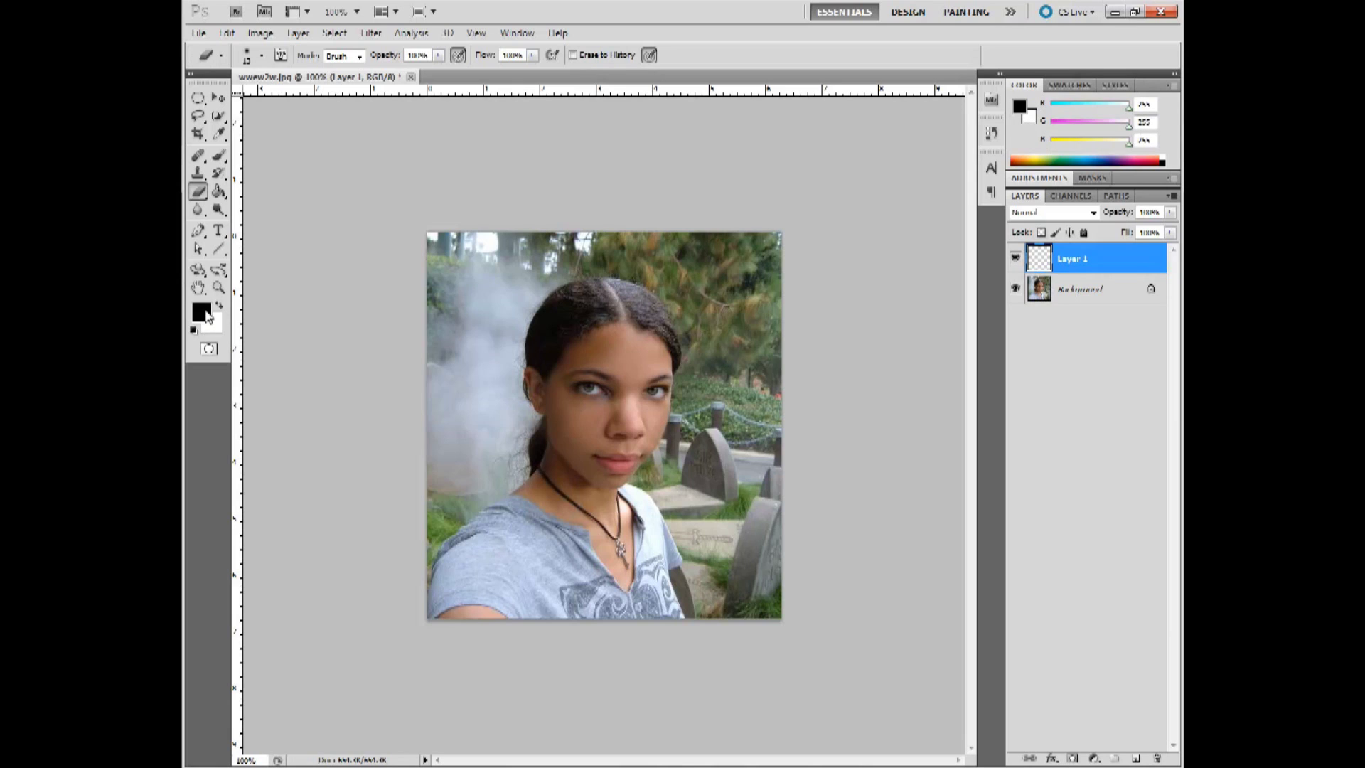
pyautogui.click(218, 156)
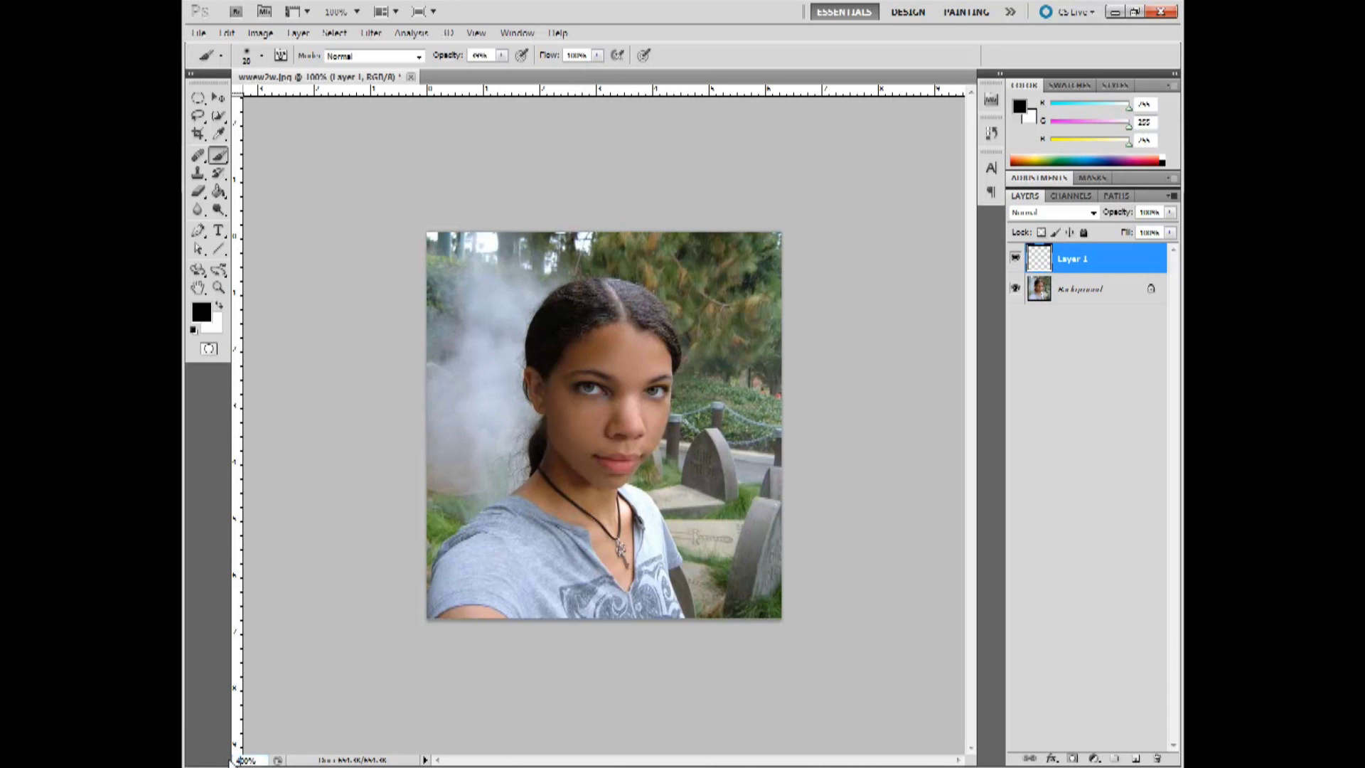
pyautogui.press('Return')
pyautogui.moveTo(603, 304)
pyautogui.mouseDown()
pyautogui.moveTo(497, 293)
pyautogui.moveTo(480, 271)
pyautogui.moveTo(576, 270)
pyautogui.moveTo(618, 297)
pyautogui.moveTo(551, 309)
pyautogui.moveTo(478, 270)
pyautogui.moveTo(574, 313)
pyautogui.moveTo(611, 305)
pyautogui.moveTo(588, 264)
pyautogui.moveTo(487, 262)
pyautogui.moveTo(609, 303)
pyautogui.moveTo(507, 276)
pyautogui.moveTo(539, 292)
pyautogui.mouseUp()
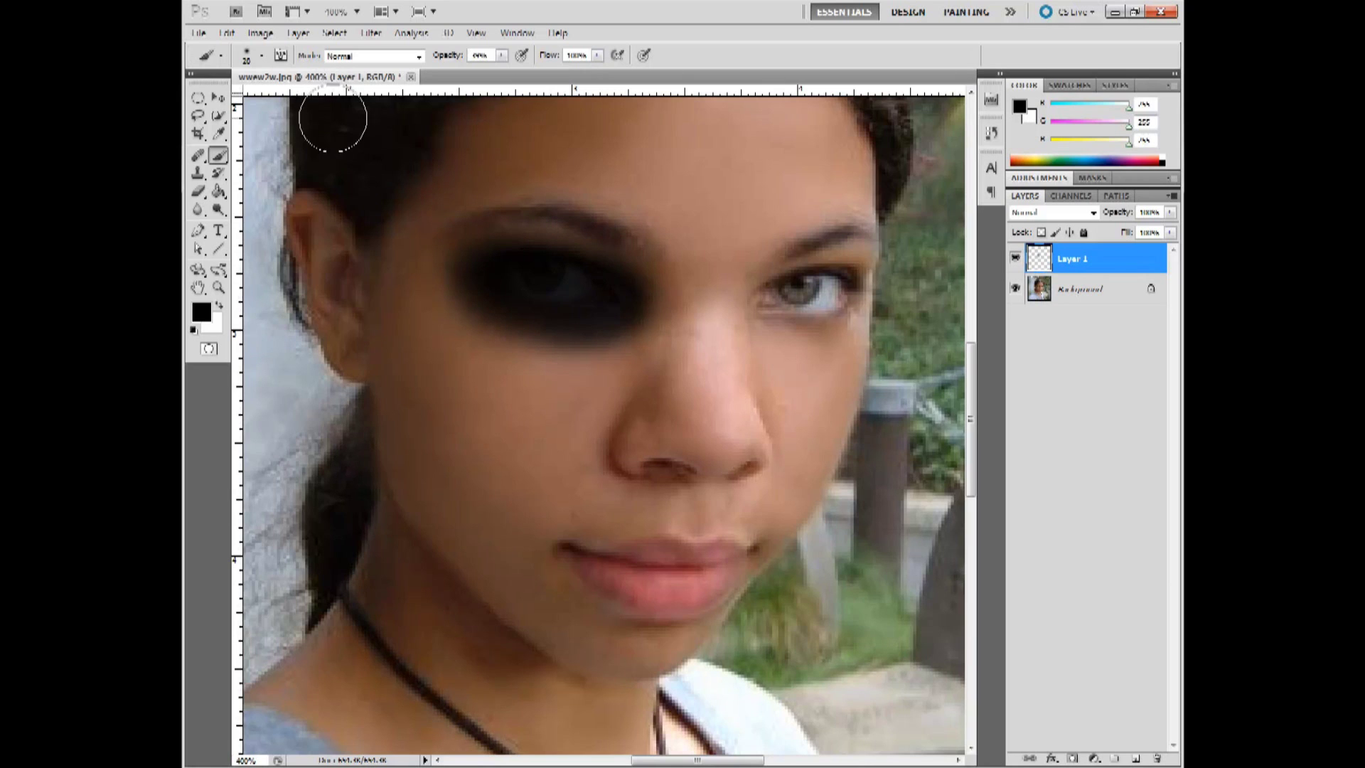
pyautogui.click(261, 56)
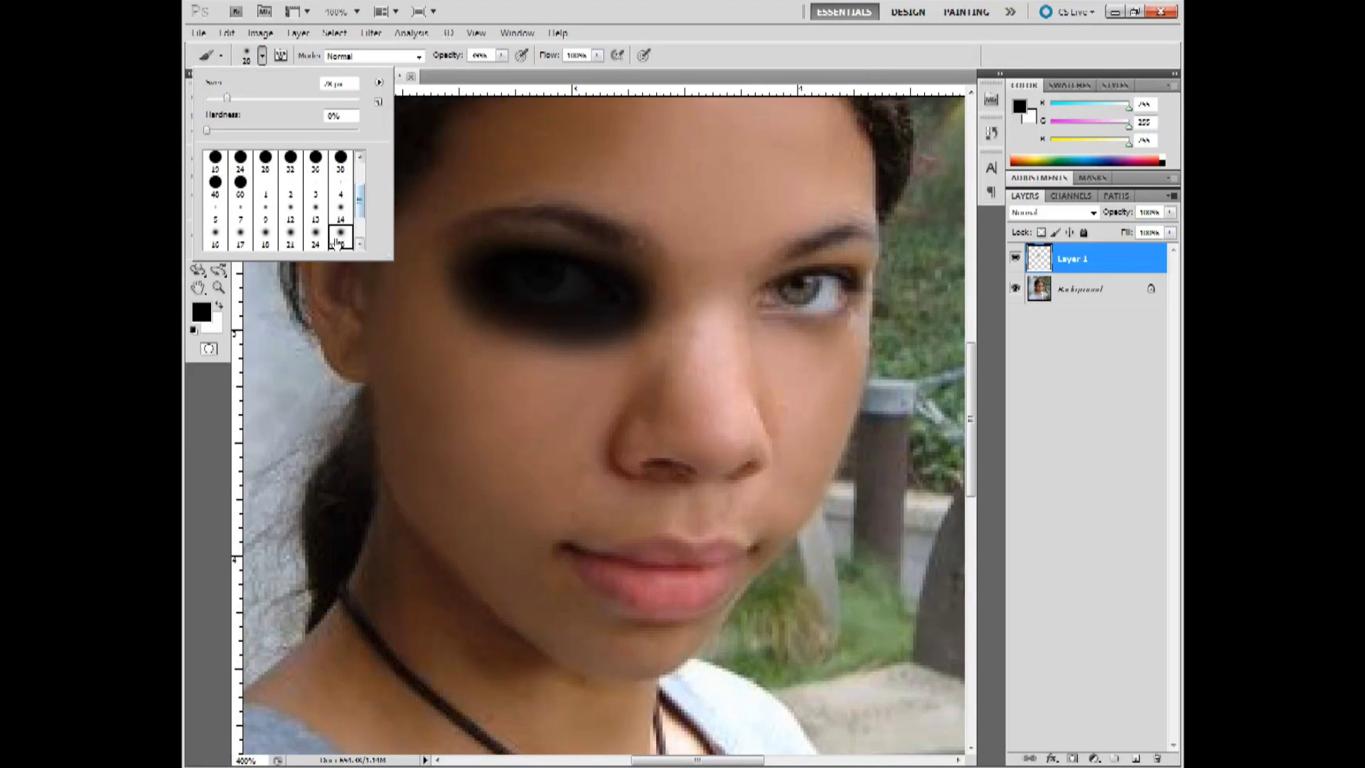
pyautogui.click(584, 292)
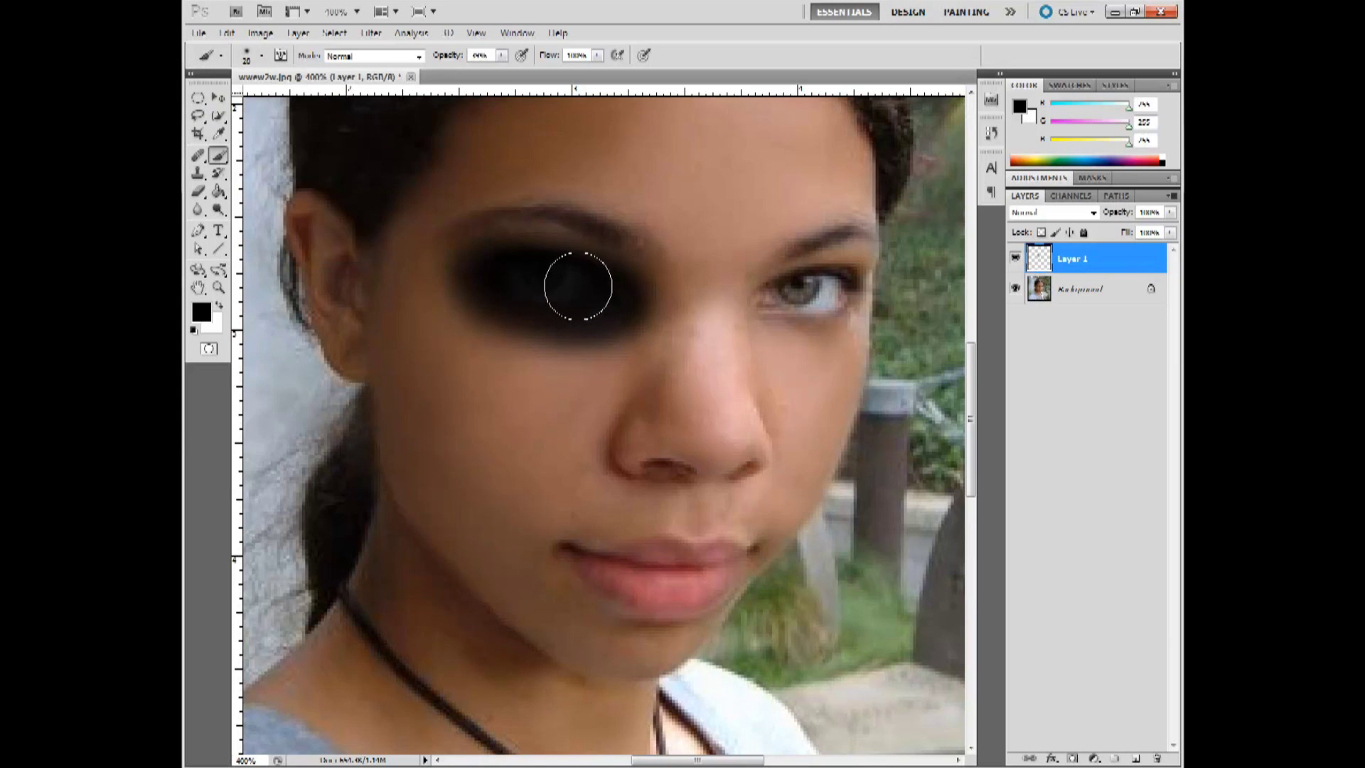
pyautogui.moveTo(580, 294)
pyautogui.mouseDown()
pyautogui.moveTo(494, 271)
pyautogui.moveTo(509, 253)
pyautogui.moveTo(595, 292)
pyautogui.mouseUp()
pyautogui.moveTo(777, 294)
pyautogui.mouseDown()
pyautogui.moveTo(811, 284)
pyautogui.moveTo(781, 302)
pyautogui.moveTo(815, 295)
pyautogui.moveTo(778, 302)
pyautogui.moveTo(833, 308)
pyautogui.moveTo(851, 271)
pyautogui.moveTo(768, 315)
pyautogui.moveTo(842, 314)
pyautogui.moveTo(858, 268)
pyautogui.moveTo(781, 302)
pyautogui.moveTo(801, 257)
pyautogui.moveTo(782, 311)
pyautogui.moveTo(825, 283)
pyautogui.mouseUp()
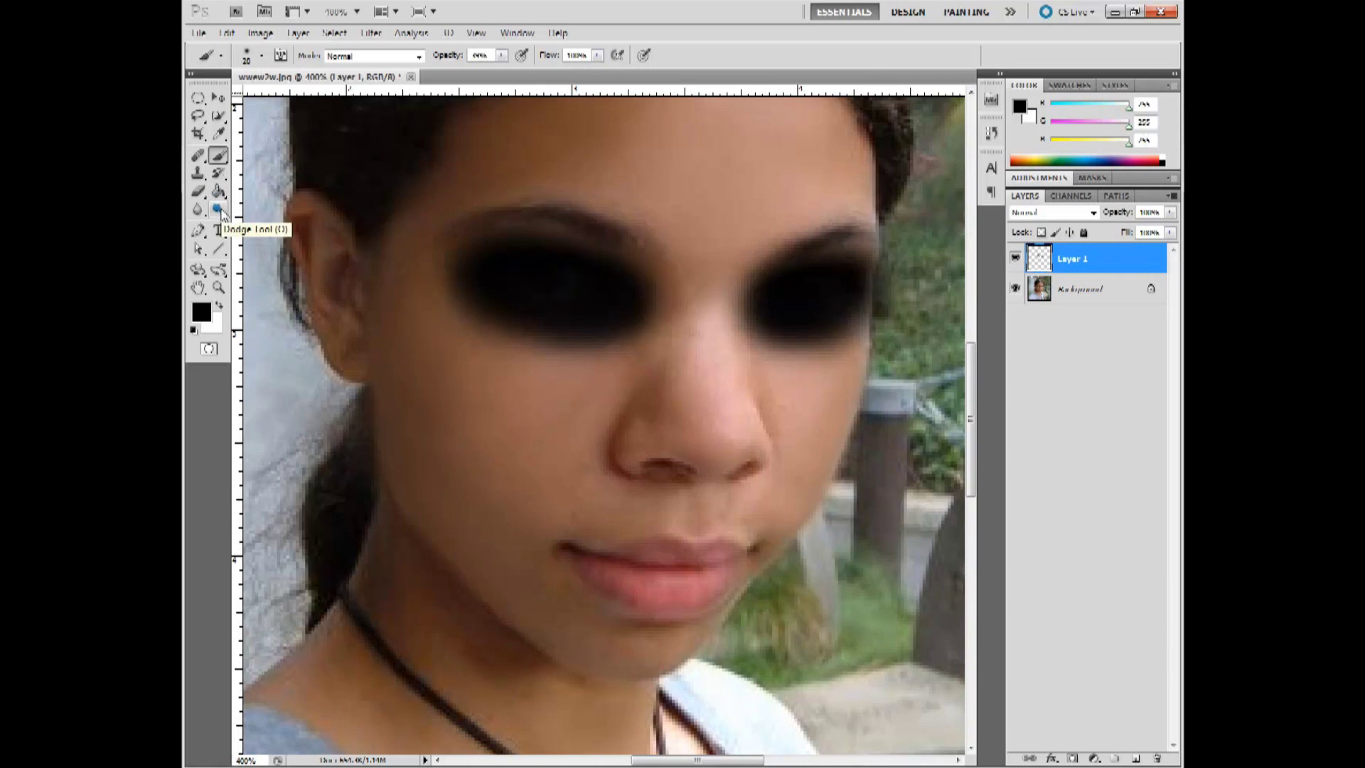
# Step: Erase the black over the eyeball on the viewer's left with a soft 12 px Eraser at reduced opacity
pyautogui.click(198, 191)
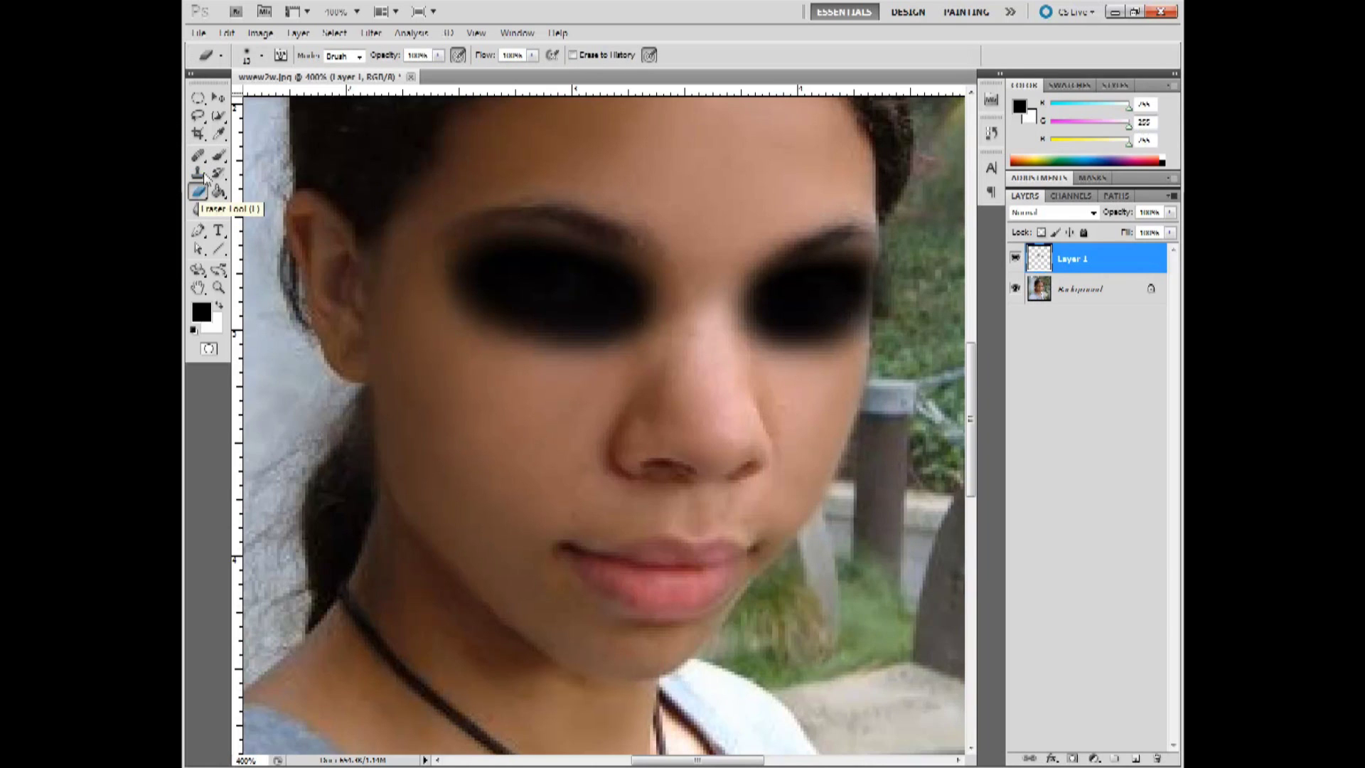
pyautogui.click(417, 56)
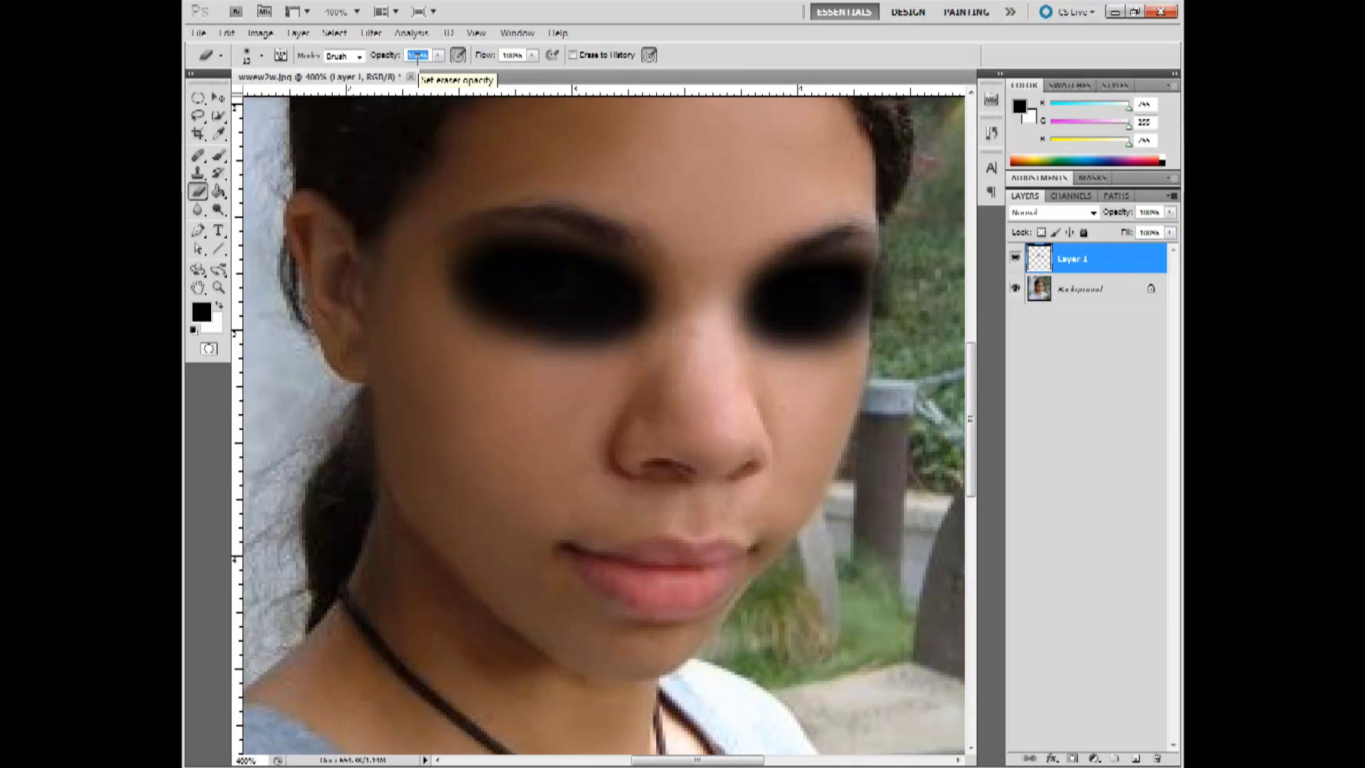
pyautogui.write('40')
pyautogui.click(261, 56)
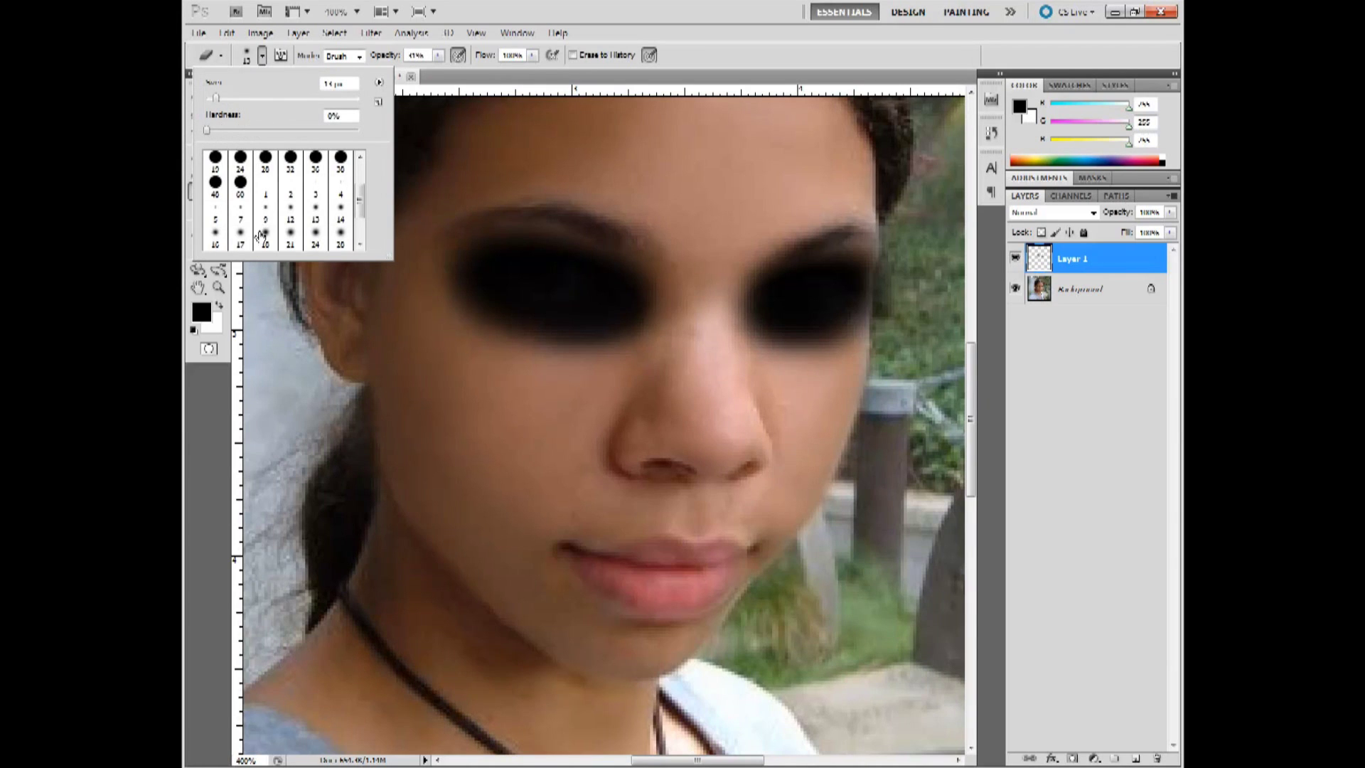
pyautogui.click(291, 213)
pyautogui.moveTo(548, 280)
pyautogui.mouseDown()
pyautogui.moveTo(497, 274)
pyautogui.moveTo(591, 289)
pyautogui.moveTo(499, 273)
pyautogui.moveTo(543, 271)
pyautogui.moveTo(594, 291)
pyautogui.moveTo(502, 274)
pyautogui.moveTo(520, 275)
pyautogui.mouseUp()
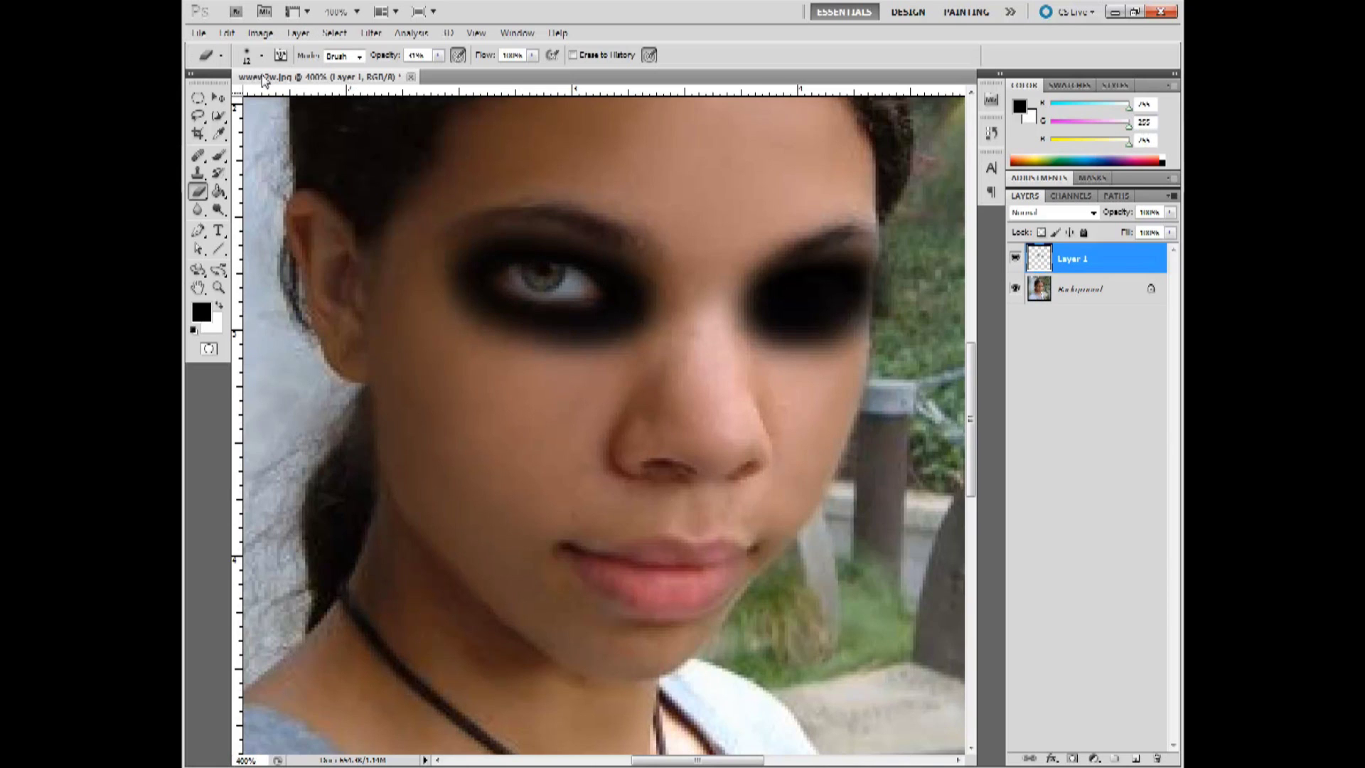
# Step: Clean up the black along the edges of the uncovered eye with a 6 px Eraser at 100% hardness
pyautogui.click(262, 57)
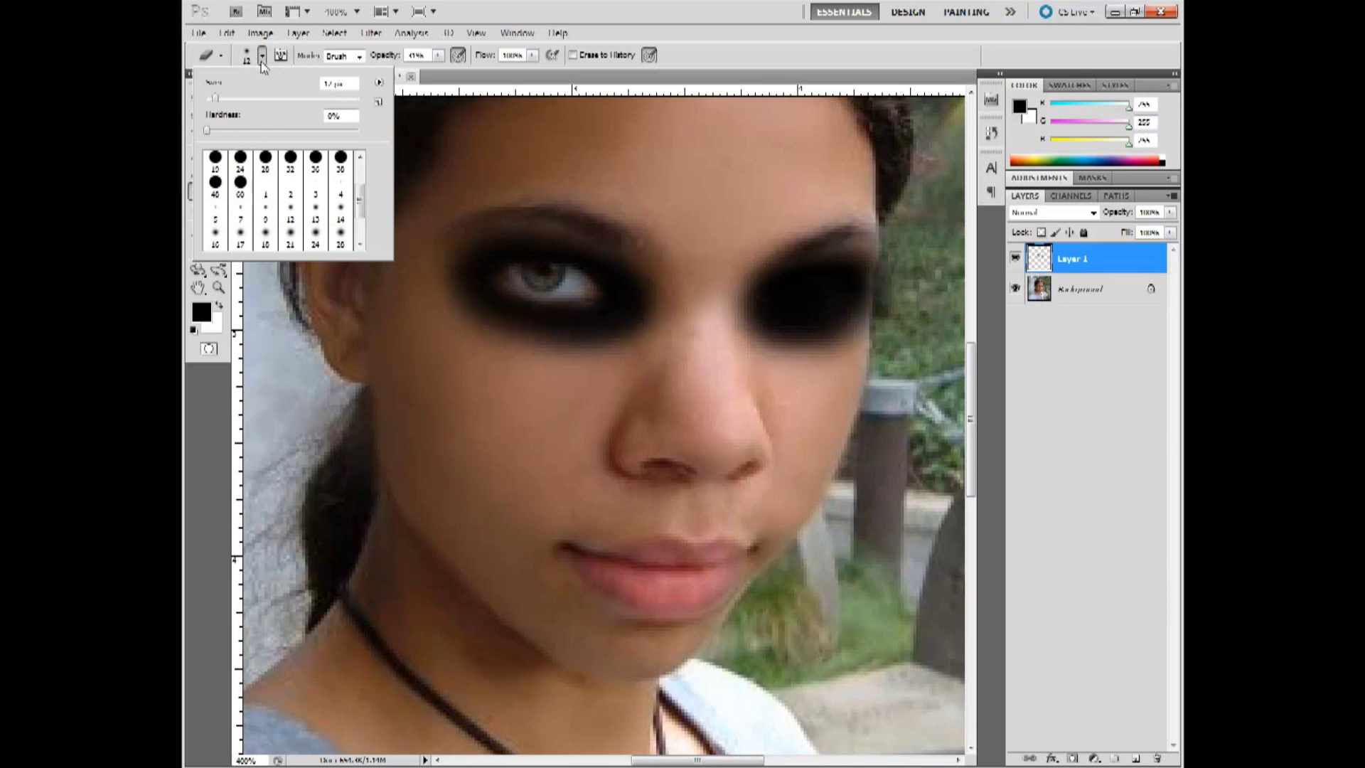
pyautogui.scroll(3, 250, 196)
pyautogui.click(265, 186)
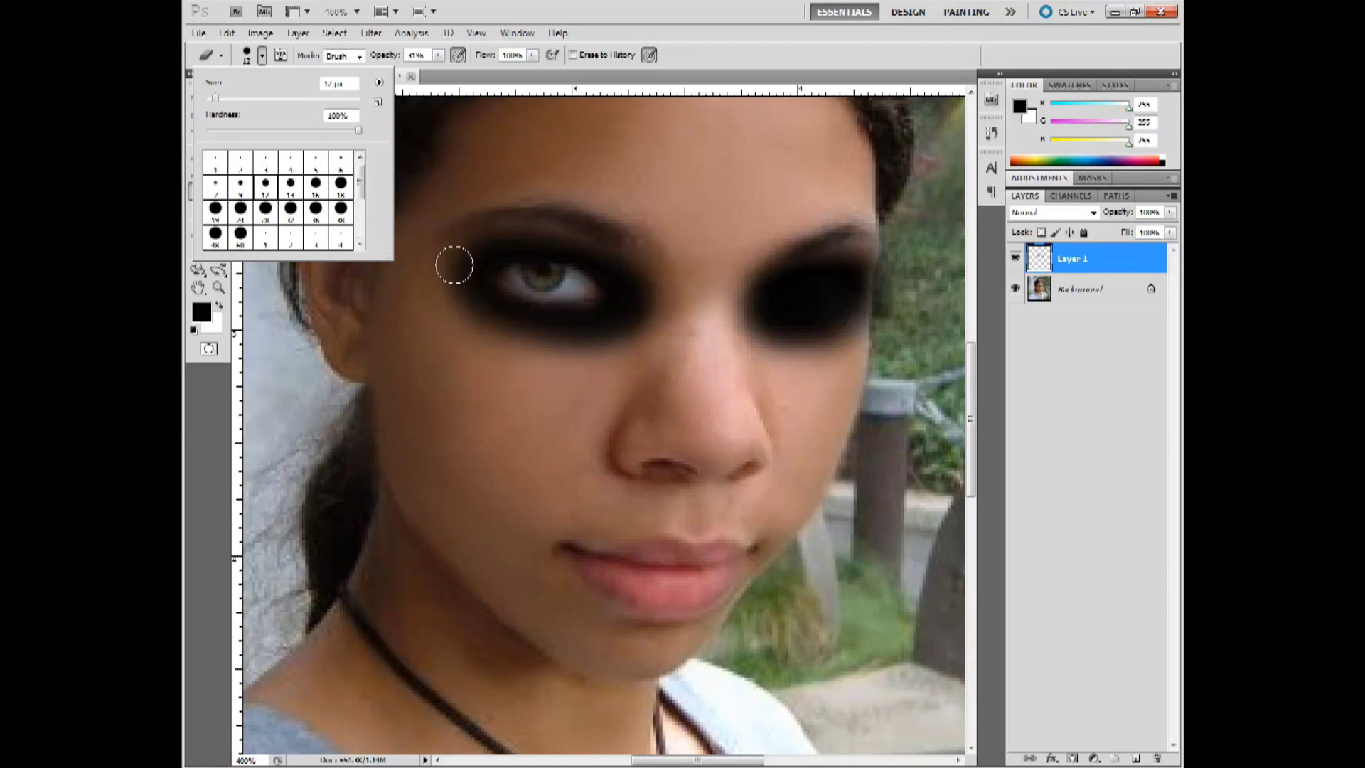
pyautogui.moveTo(216, 101); pyautogui.dragTo(214, 99)
pyautogui.moveTo(214, 102); pyautogui.dragTo(210, 99)
pyautogui.press('Return')
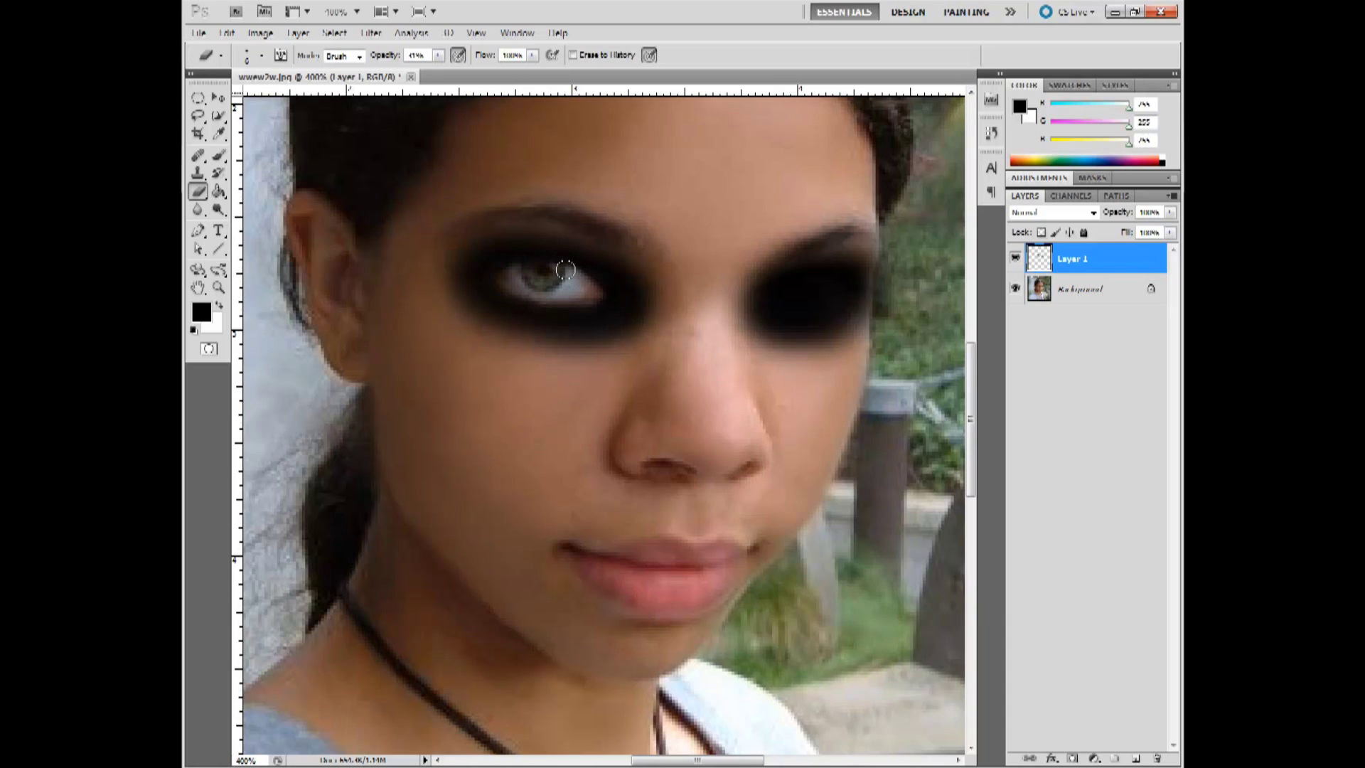
pyautogui.moveTo(512, 267); pyautogui.dragTo(502, 268)
# Step: Erase the black over the eyeball on the viewer's right with a soft 12 px Eraser
pyautogui.click(262, 57)
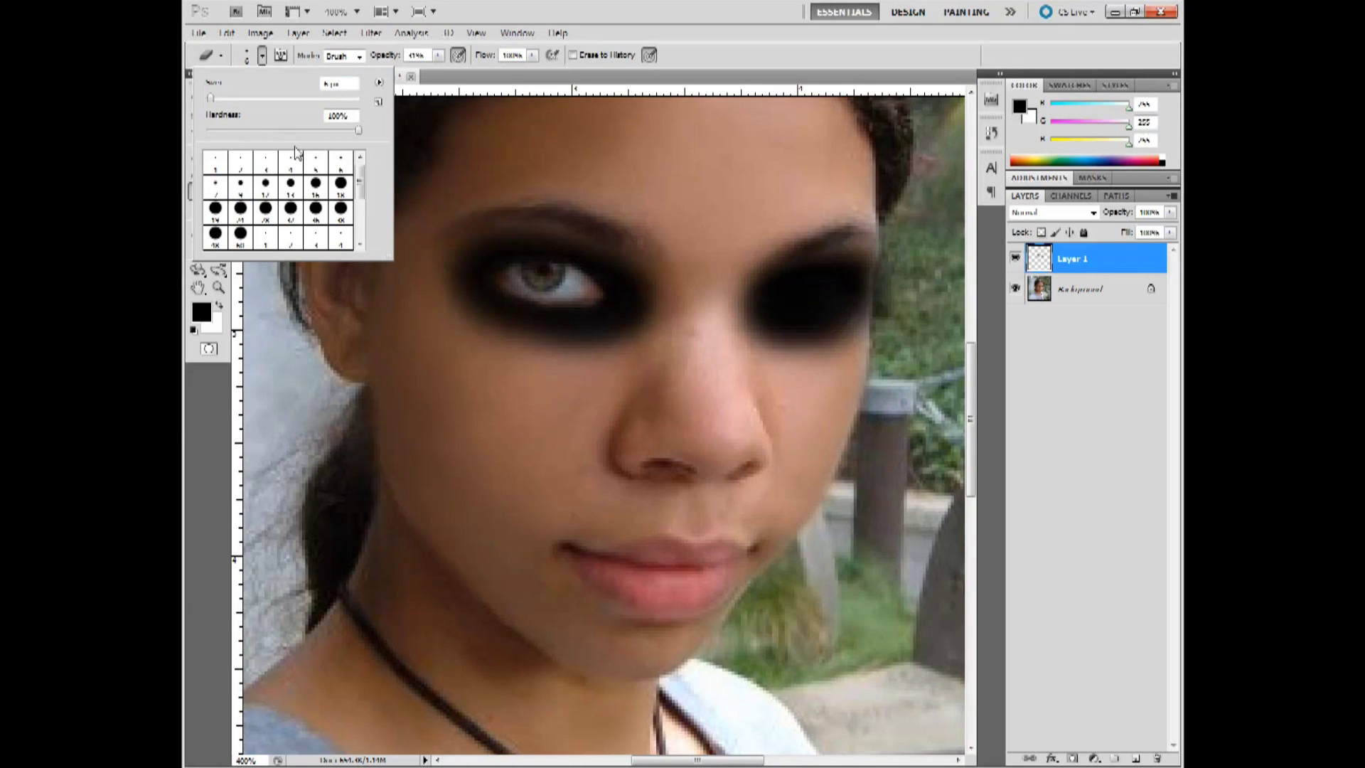
pyautogui.scroll(-2, 295, 222)
pyautogui.click(290, 226)
pyautogui.moveTo(795, 290)
pyautogui.mouseDown()
pyautogui.moveTo(829, 284)
pyautogui.moveTo(811, 300)
pyautogui.mouseUp()
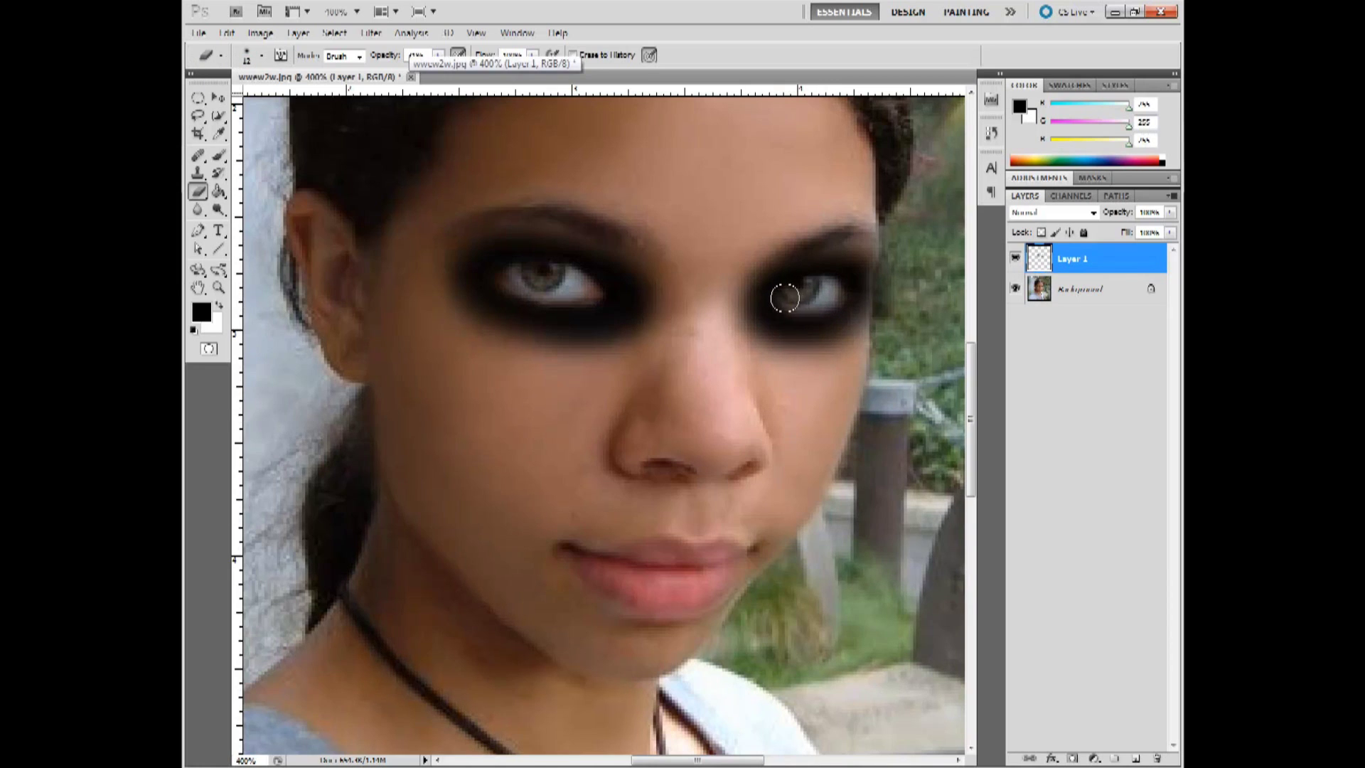
# Step: Toggle the visibility of Layer 1 to compare the painted eyes with the original photo
pyautogui.click(1015, 258)
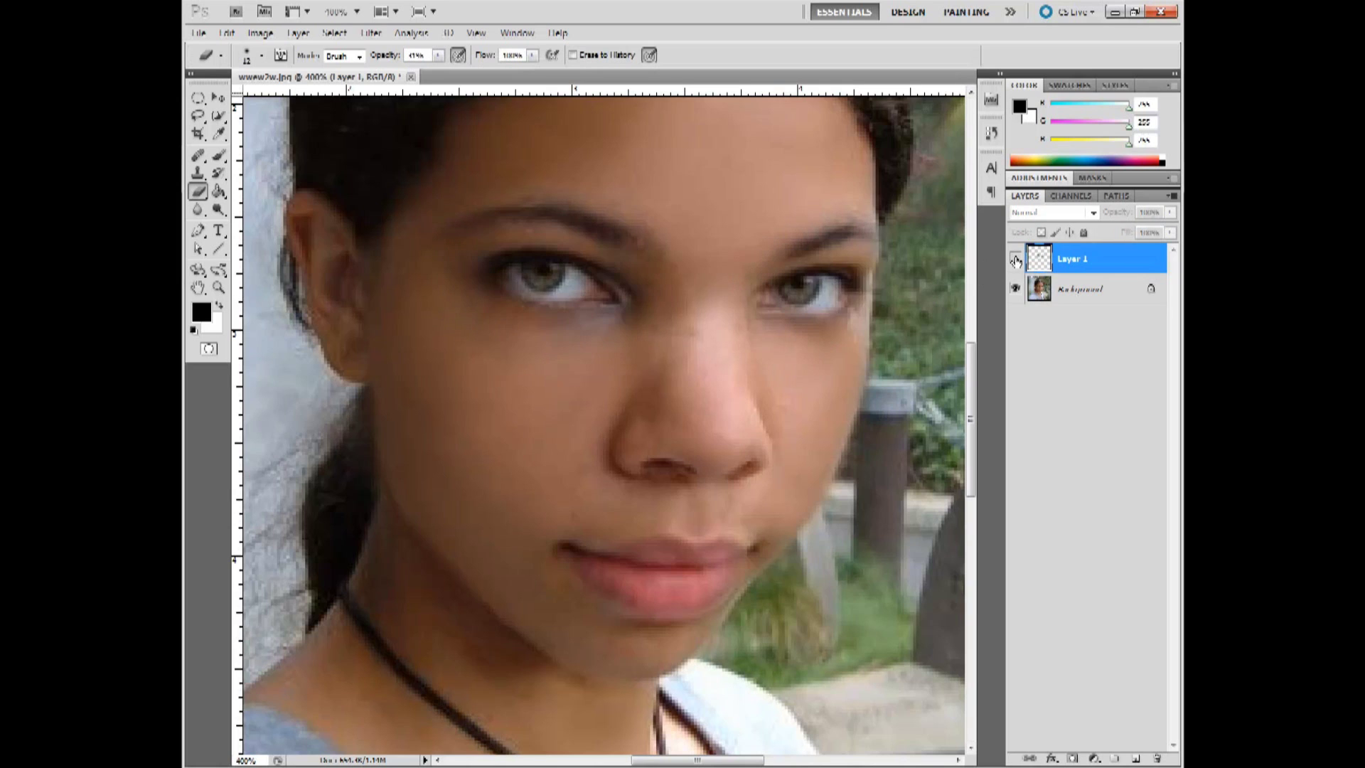
pyautogui.click(1015, 259)
pyautogui.click(1015, 259)
pyautogui.click(1015, 258)
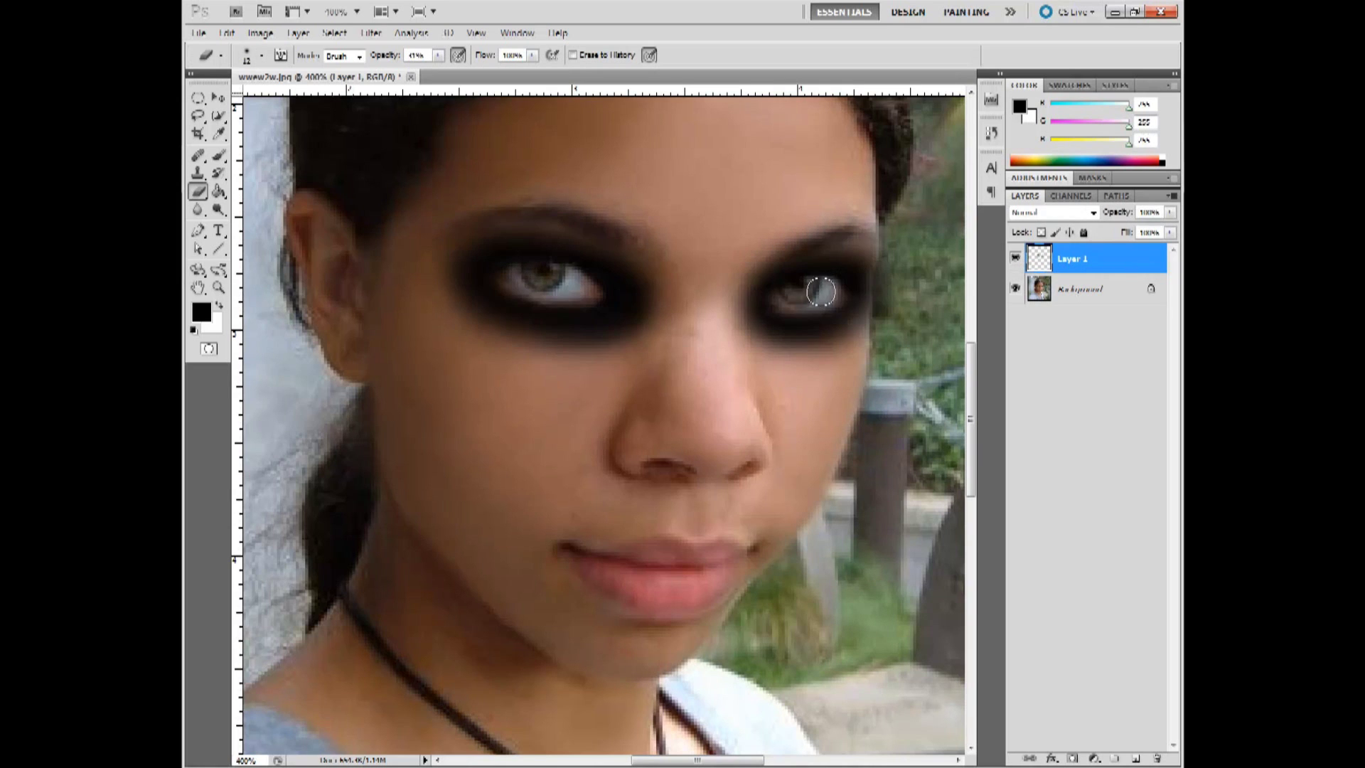
# Step: Erase the remaining black over the eye on the viewer's right, refining the iris and eyelid edges with a hard 9 px Eraser
pyautogui.moveTo(835, 289); pyautogui.dragTo(819, 283)
pyautogui.moveTo(796, 300); pyautogui.dragTo(820, 299)
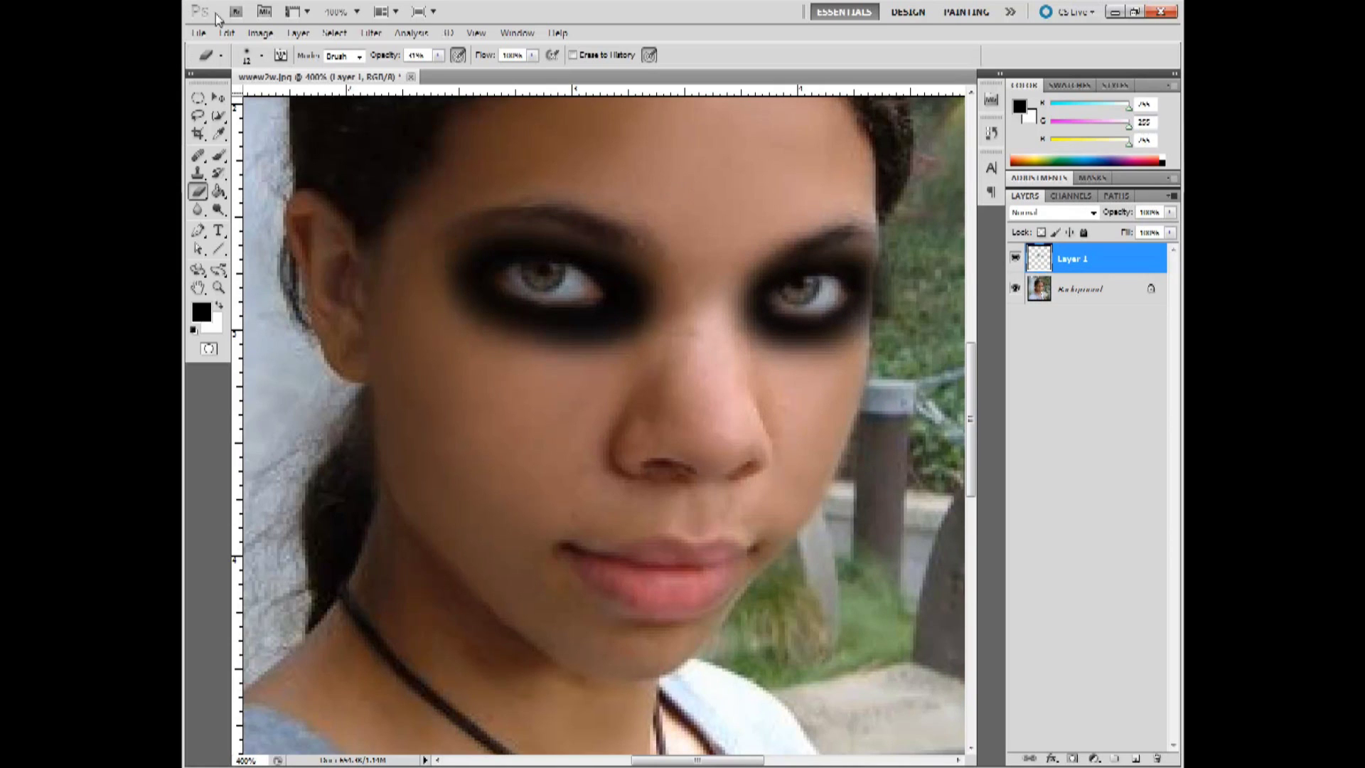
pyautogui.click(261, 57)
pyautogui.scroll(2, 257, 174)
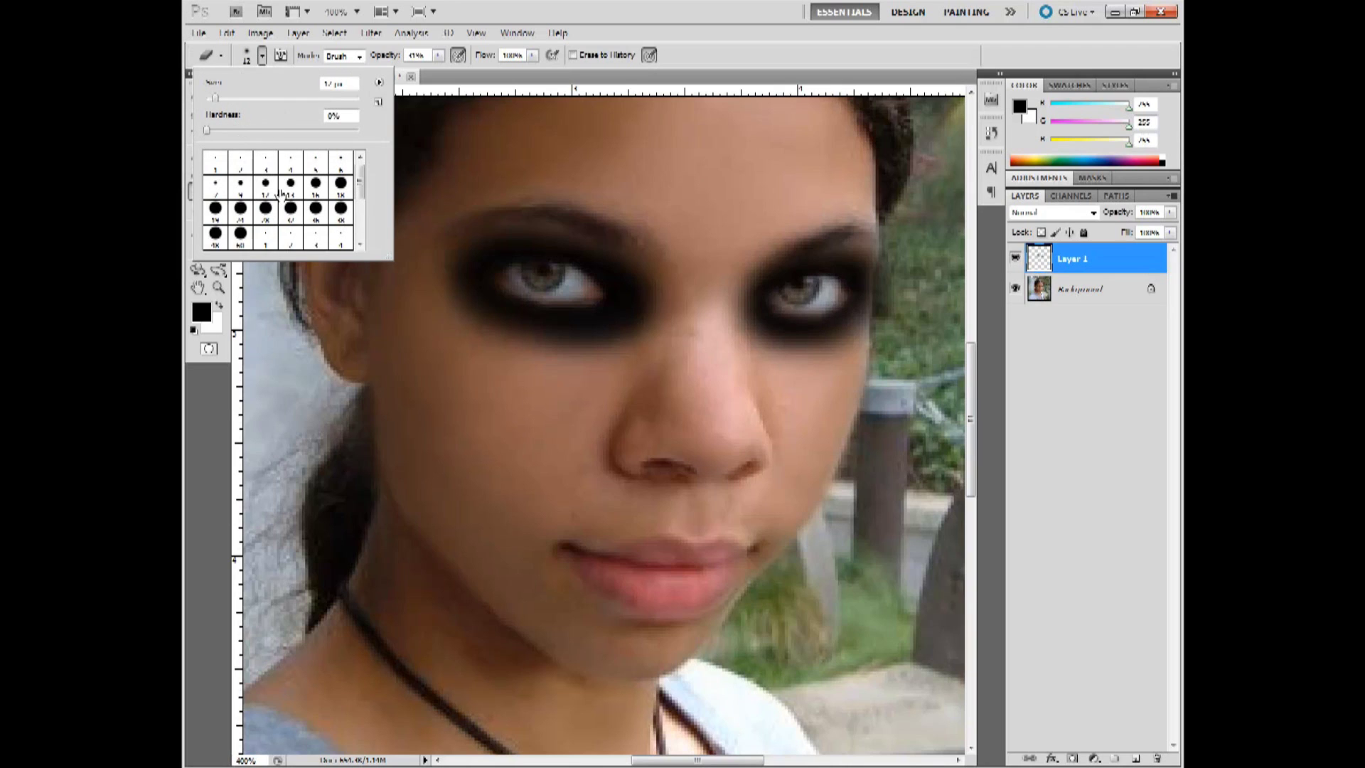
pyautogui.click(242, 184)
pyautogui.click(792, 294)
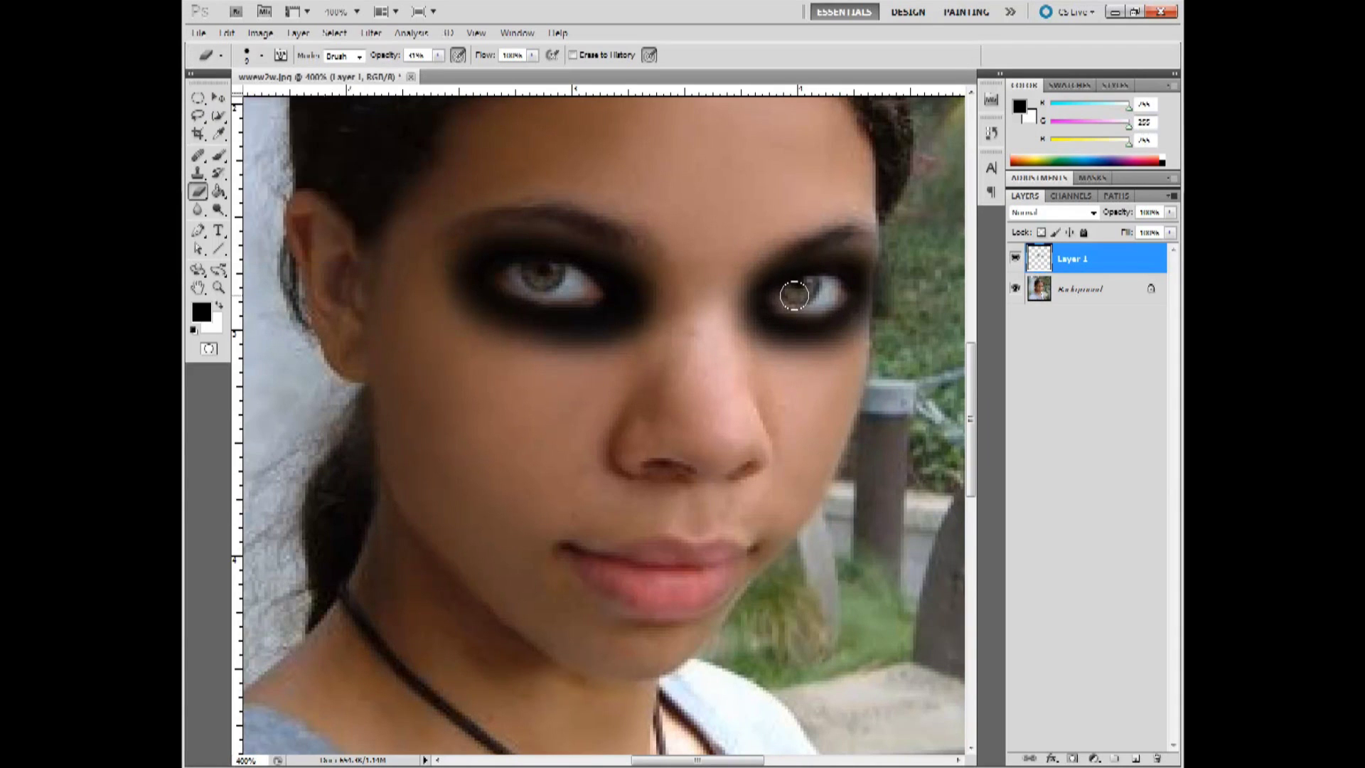
pyautogui.moveTo(795, 291)
pyautogui.mouseDown()
pyautogui.moveTo(832, 295)
pyautogui.moveTo(796, 303)
pyautogui.moveTo(813, 286)
pyautogui.moveTo(796, 290)
pyautogui.moveTo(833, 287)
pyautogui.moveTo(800, 313)
pyautogui.mouseUp()
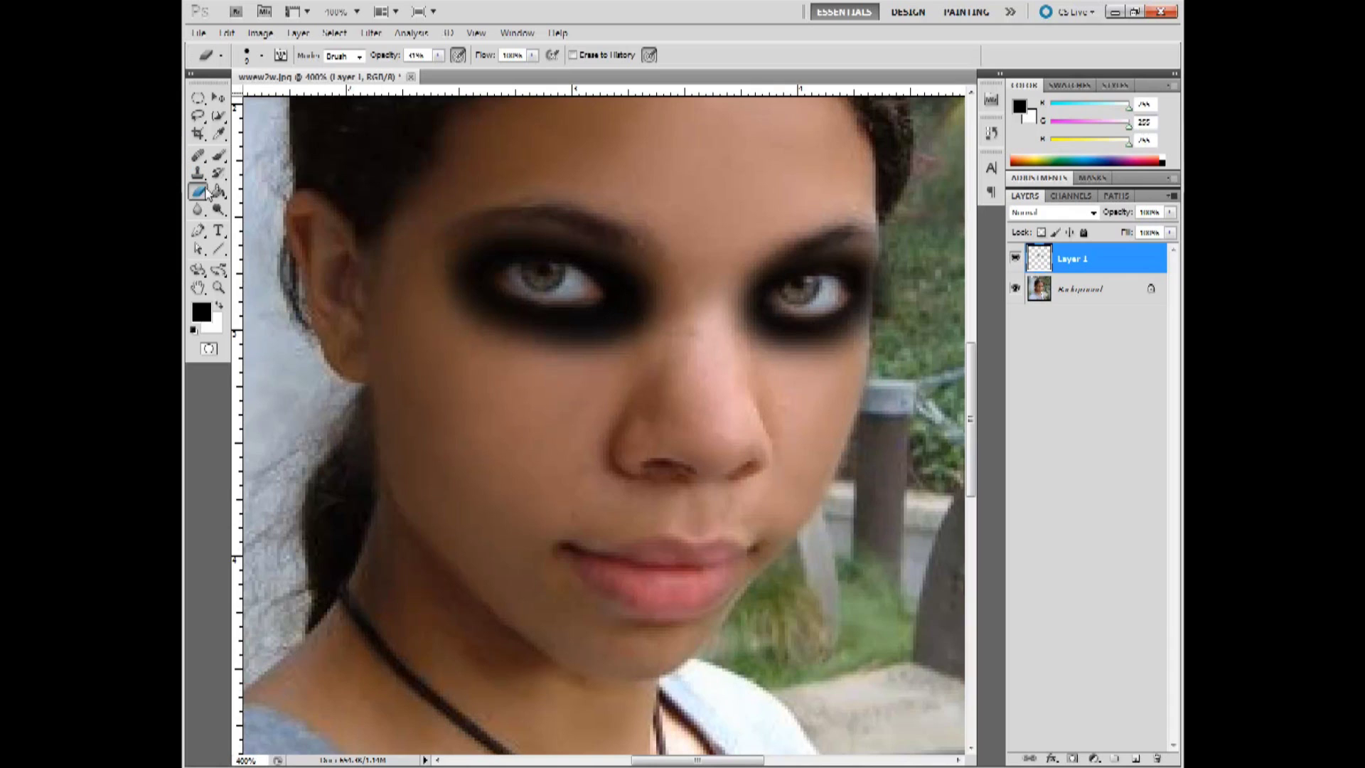
# Step: Fade the black shadow around both eyes with a soft 45 px Eraser at 17% opacity
pyautogui.click(262, 55)
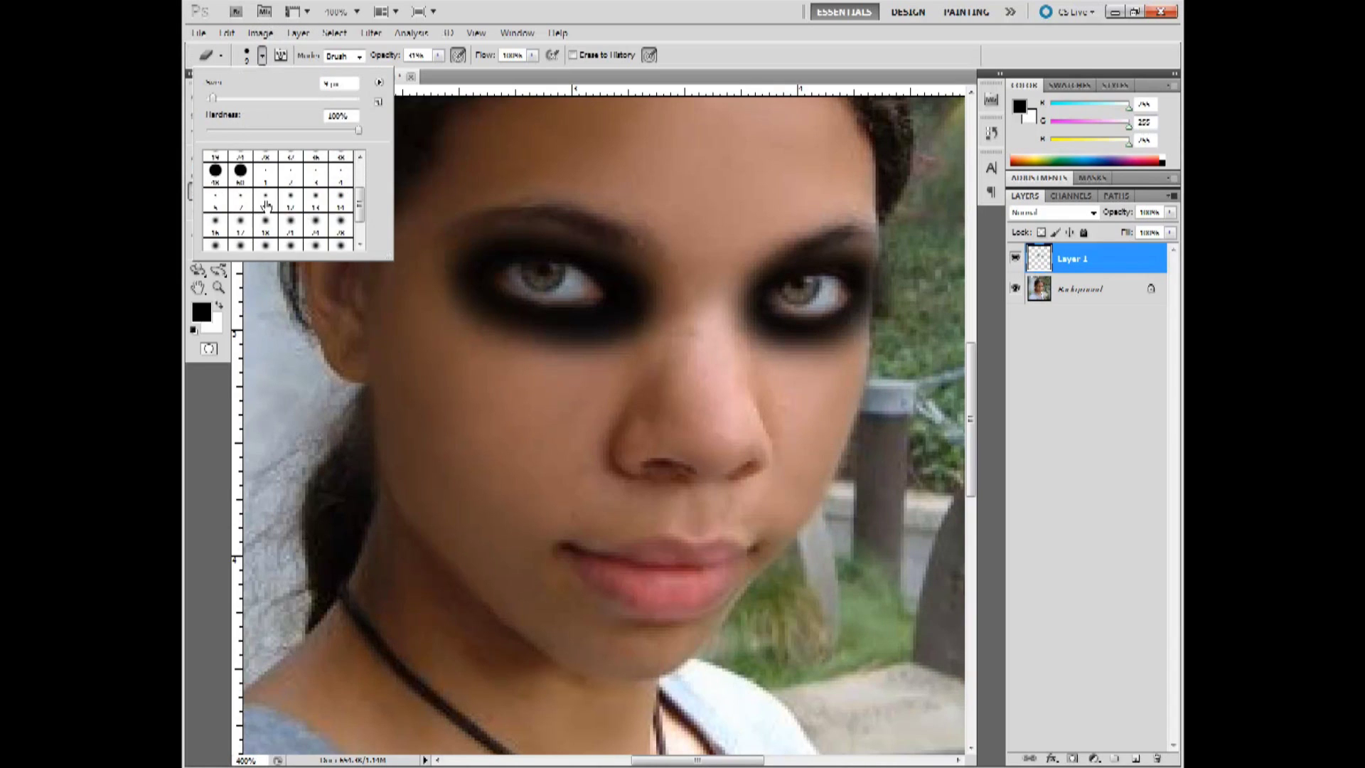
pyautogui.scroll(-1, 266, 210)
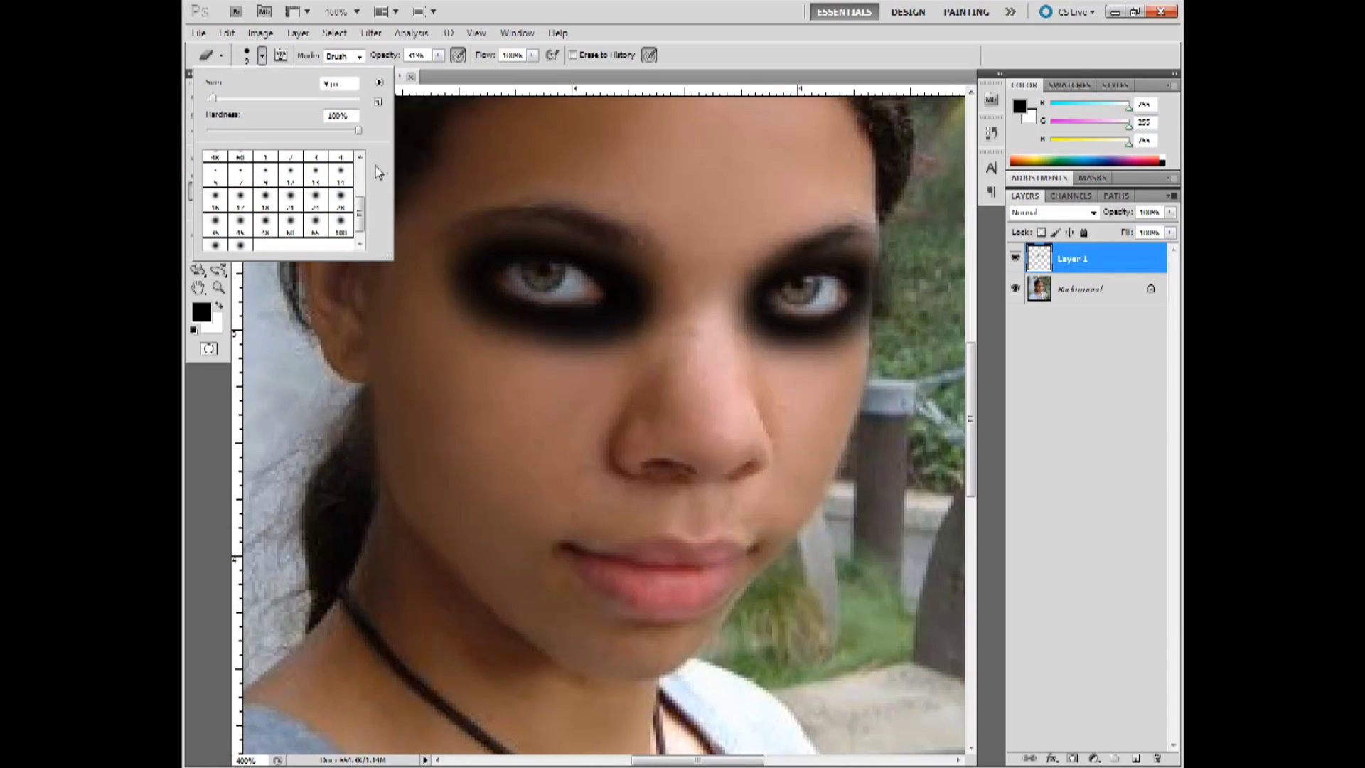
pyautogui.click(317, 199)
pyautogui.click(250, 228)
pyautogui.click(416, 50)
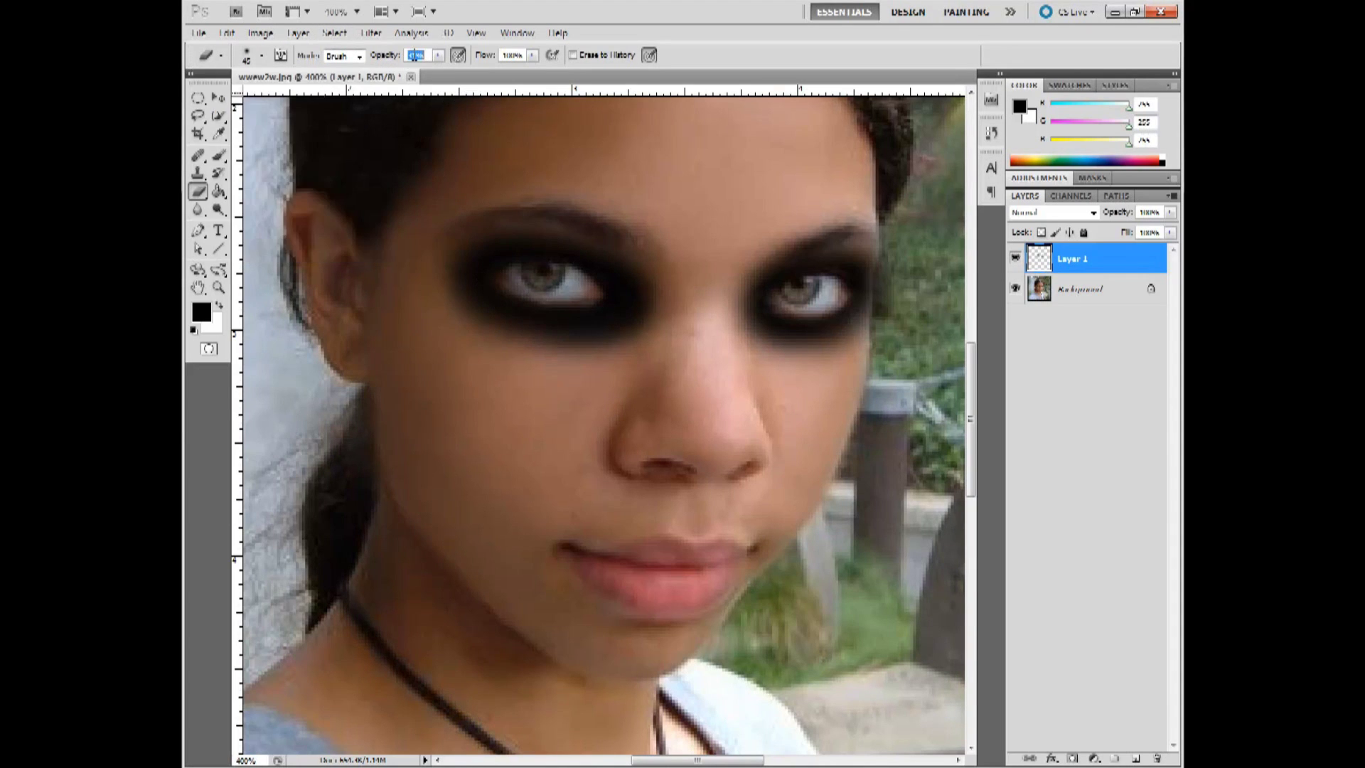
pyautogui.write('17')
pyautogui.press('Return')
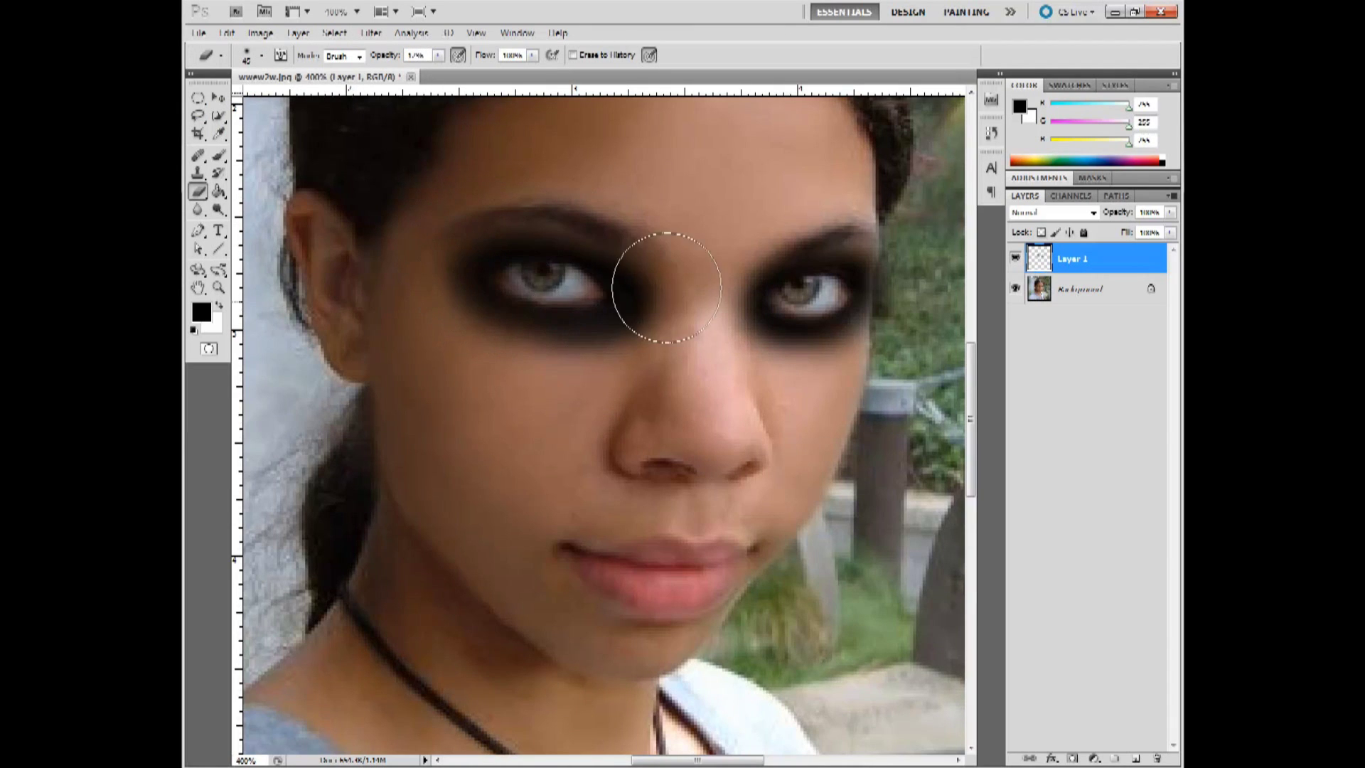
pyautogui.moveTo(816, 274); pyautogui.dragTo(808, 341)
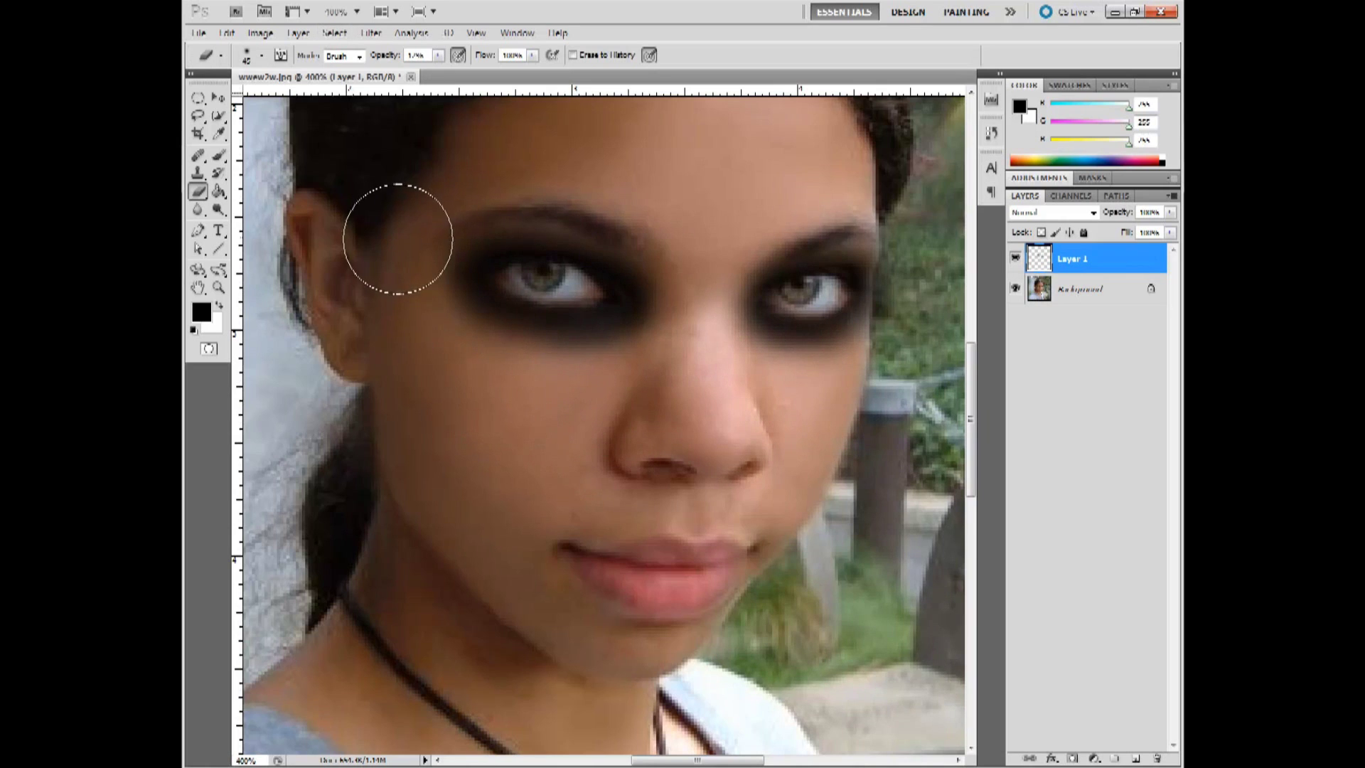
# Step: Soften the outer edges of the eye shadow with a soft 21 px Eraser
pyautogui.click(261, 55)
pyautogui.scroll(-3, 288, 213)
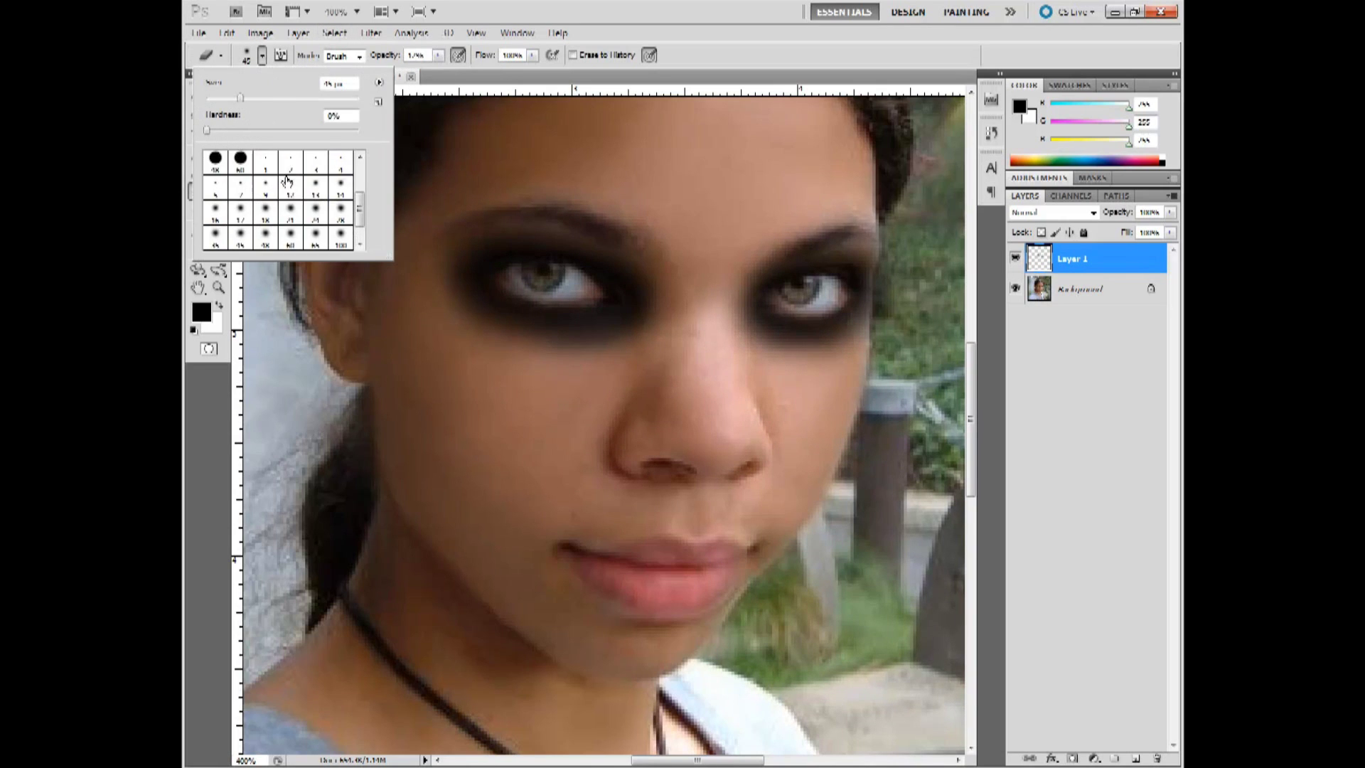
pyautogui.click(291, 226)
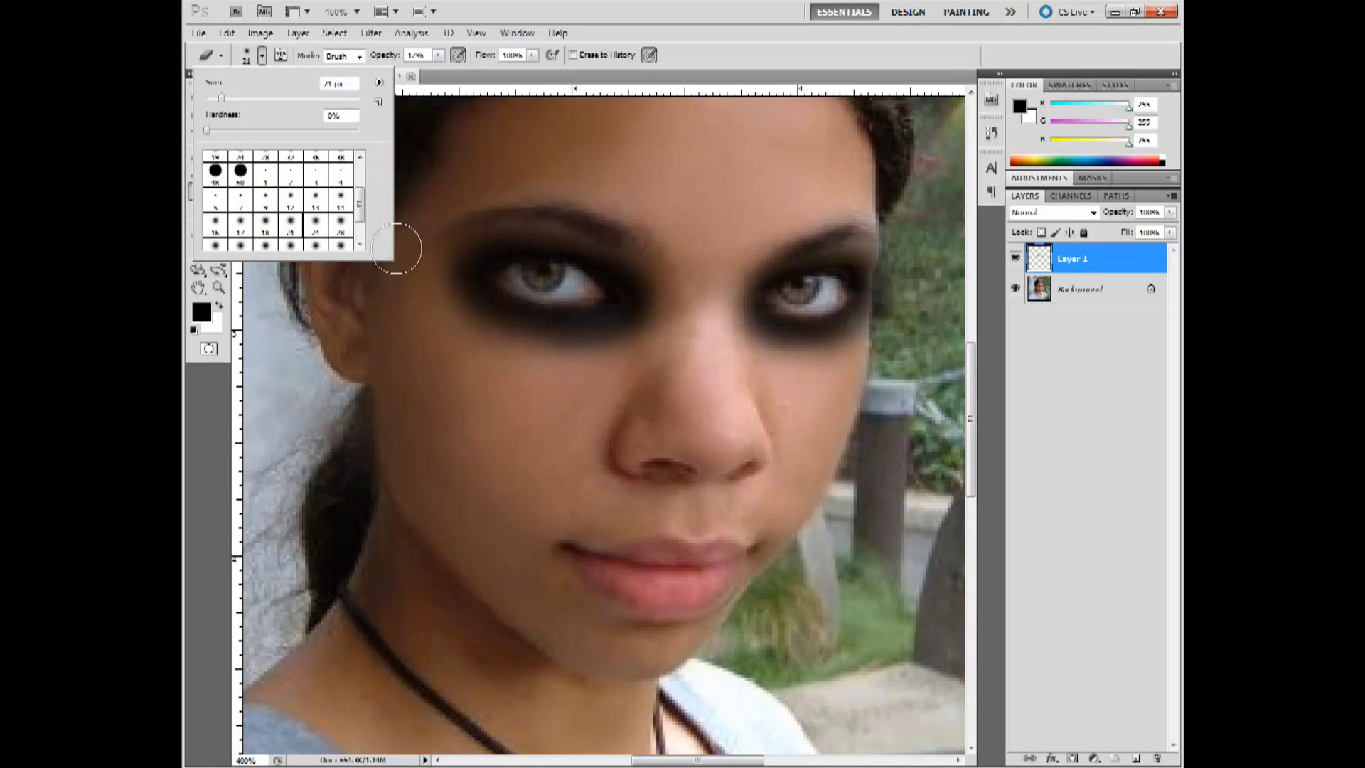
pyautogui.click(452, 305)
pyautogui.moveTo(455, 305)
pyautogui.mouseDown()
pyautogui.moveTo(434, 282)
pyautogui.moveTo(539, 374)
pyautogui.moveTo(480, 333)
pyautogui.moveTo(605, 340)
pyautogui.moveTo(669, 314)
pyautogui.moveTo(623, 215)
pyautogui.moveTo(636, 224)
pyautogui.moveTo(455, 209)
pyautogui.moveTo(560, 200)
pyautogui.moveTo(520, 198)
pyautogui.moveTo(466, 208)
pyautogui.moveTo(457, 226)
pyautogui.moveTo(480, 224)
pyautogui.moveTo(440, 262)
pyautogui.moveTo(432, 308)
pyautogui.moveTo(510, 352)
pyautogui.moveTo(557, 376)
pyautogui.moveTo(660, 333)
pyautogui.moveTo(571, 354)
pyautogui.moveTo(488, 334)
pyautogui.moveTo(597, 306)
pyautogui.moveTo(657, 258)
pyautogui.mouseUp()
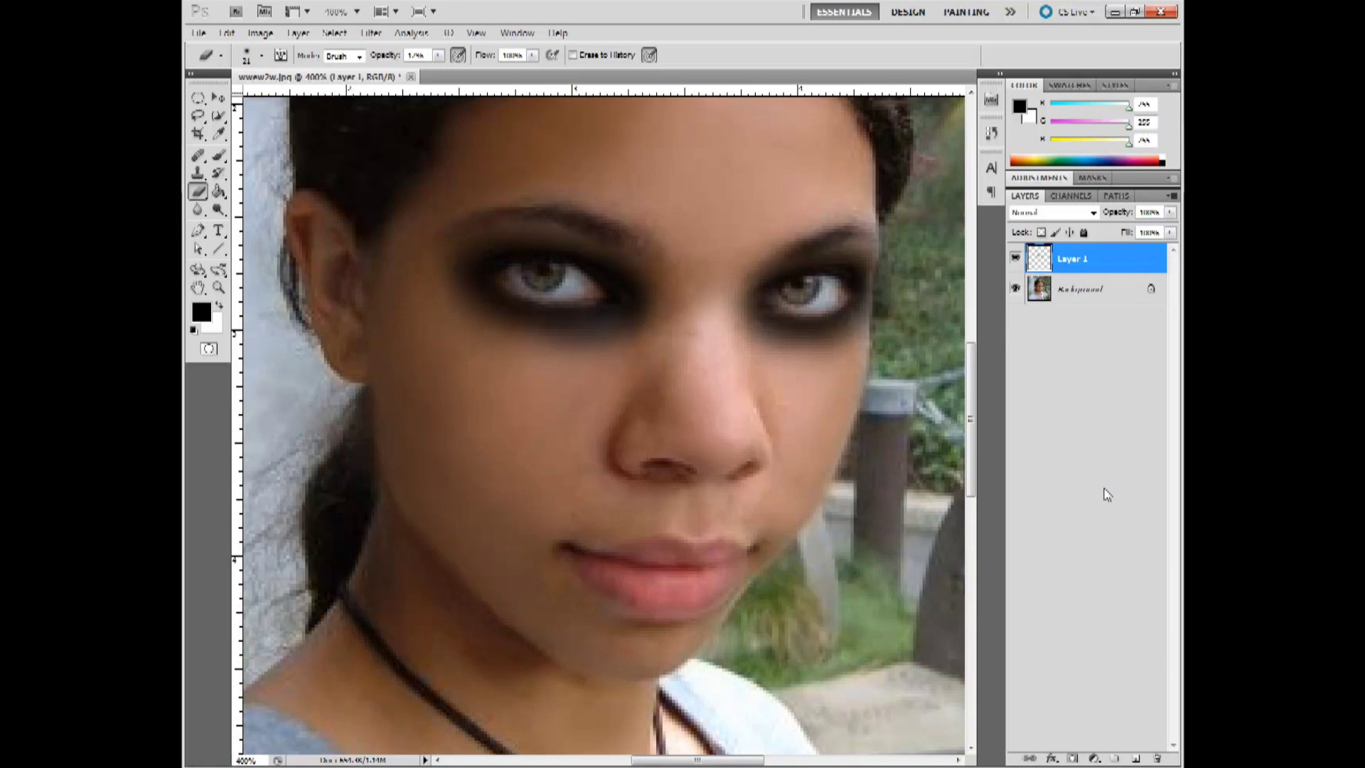
# Step: Add a new layer above Layer 1 and select both irises with the Elliptical Marquee tool
pyautogui.click(1137, 759)
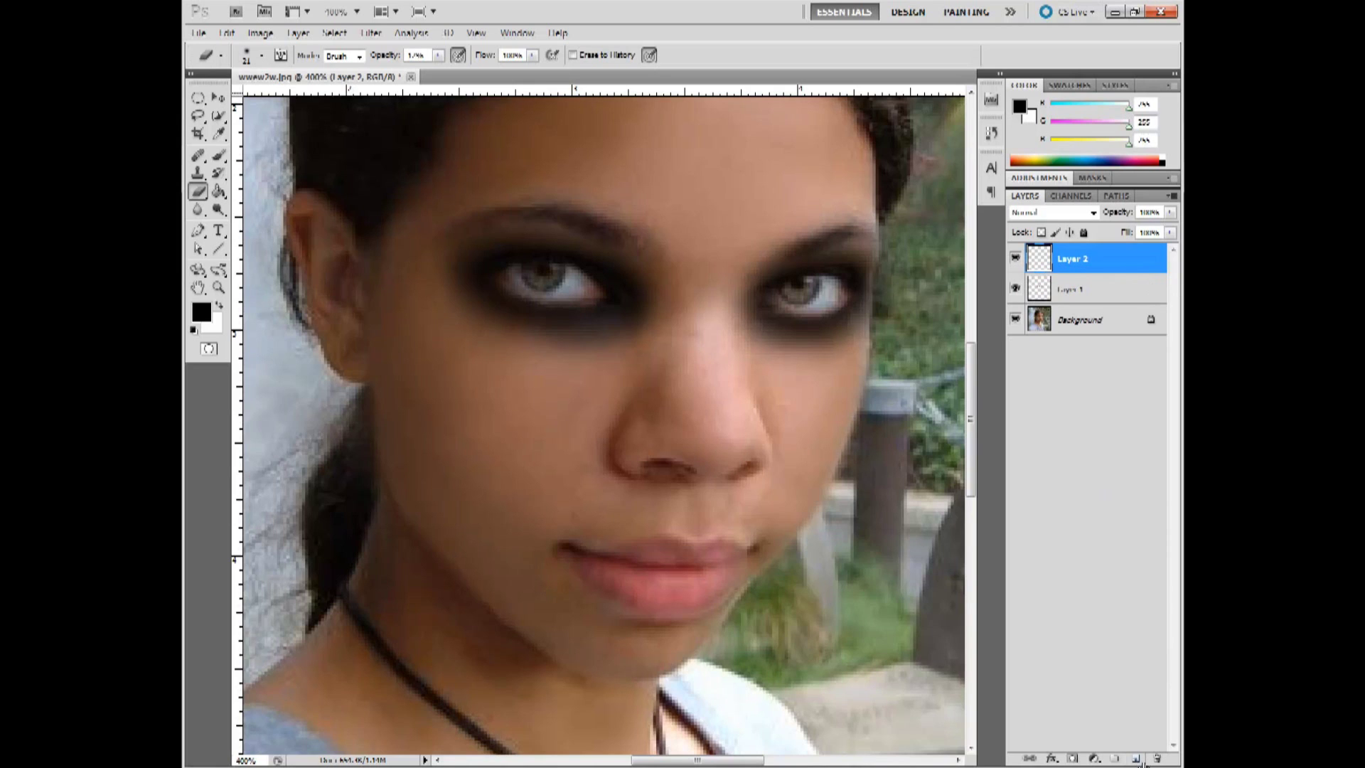
pyautogui.click(191, 102)
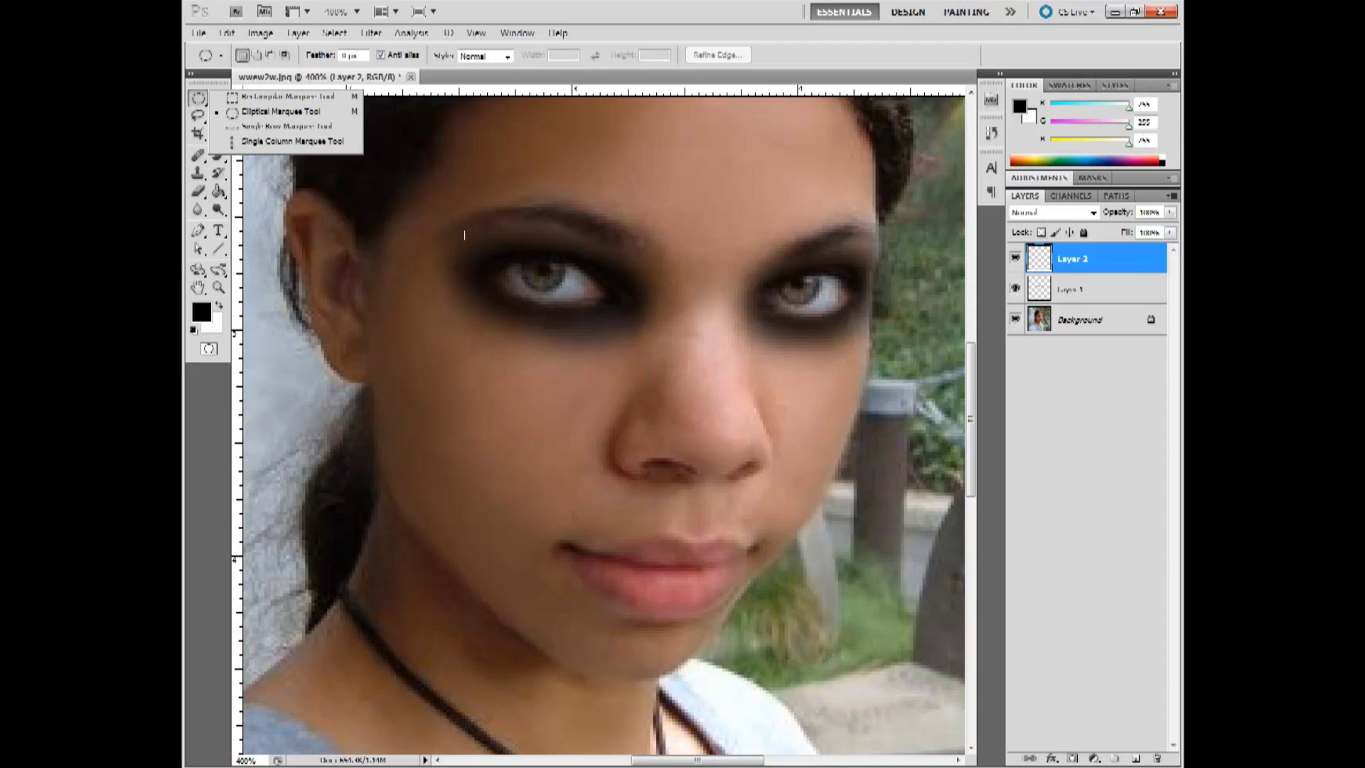
pyautogui.click(520, 260)
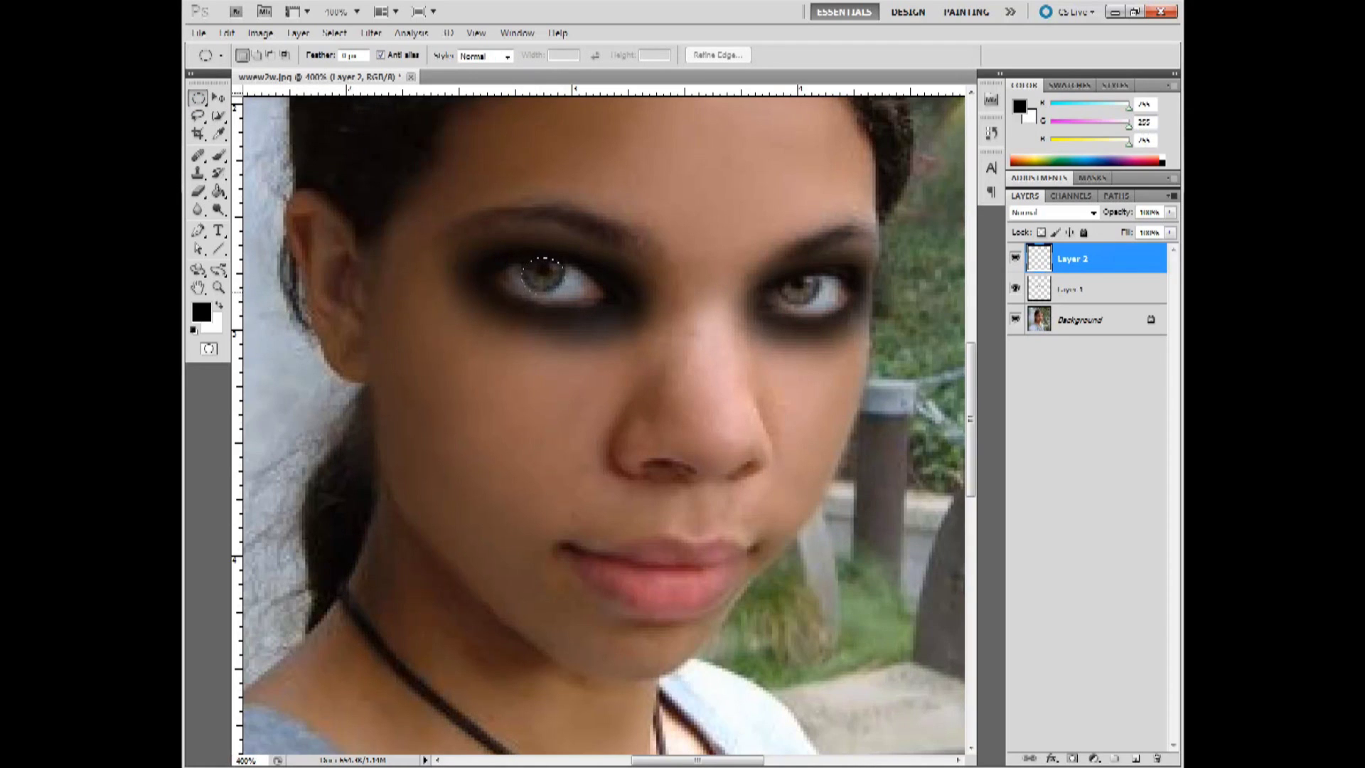
pyautogui.moveTo(522, 257); pyautogui.dragTo(566, 292)
pyautogui.press('shift')
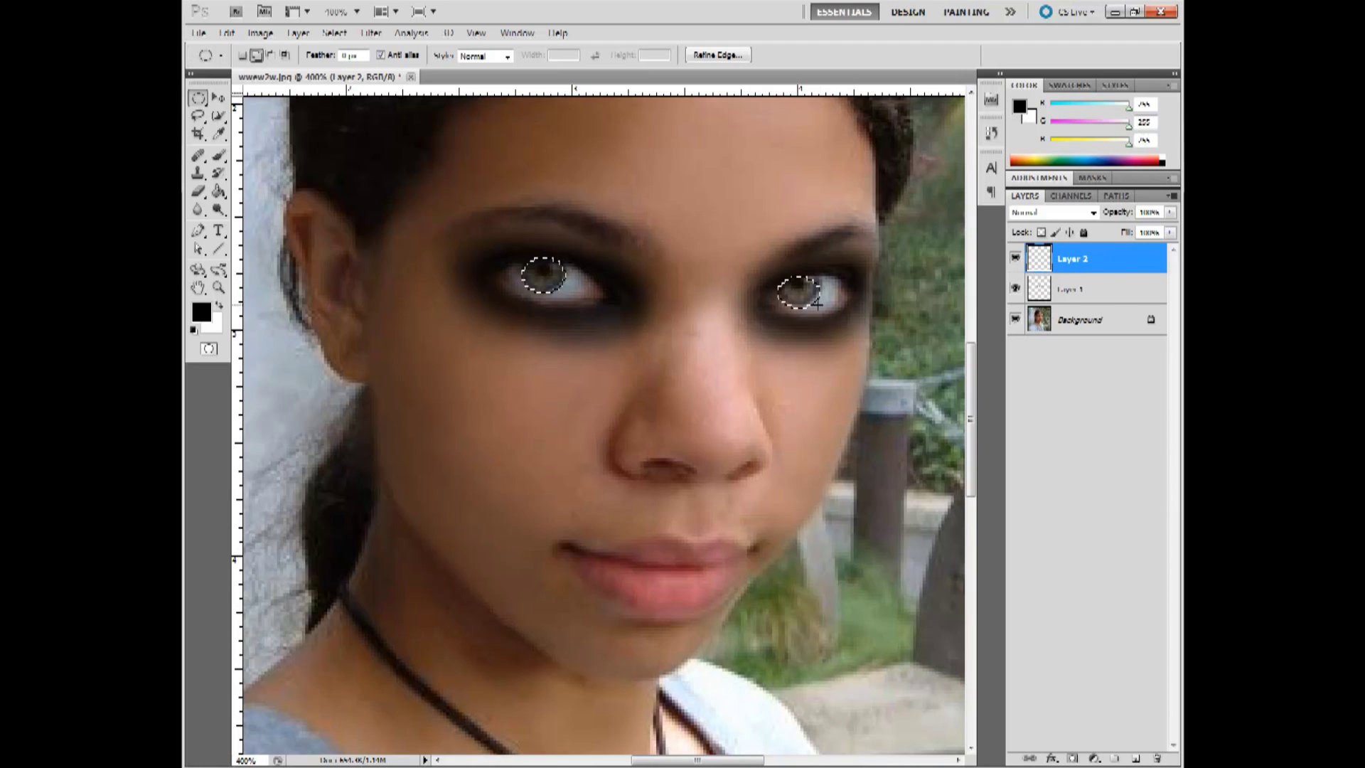
pyautogui.press('shift')
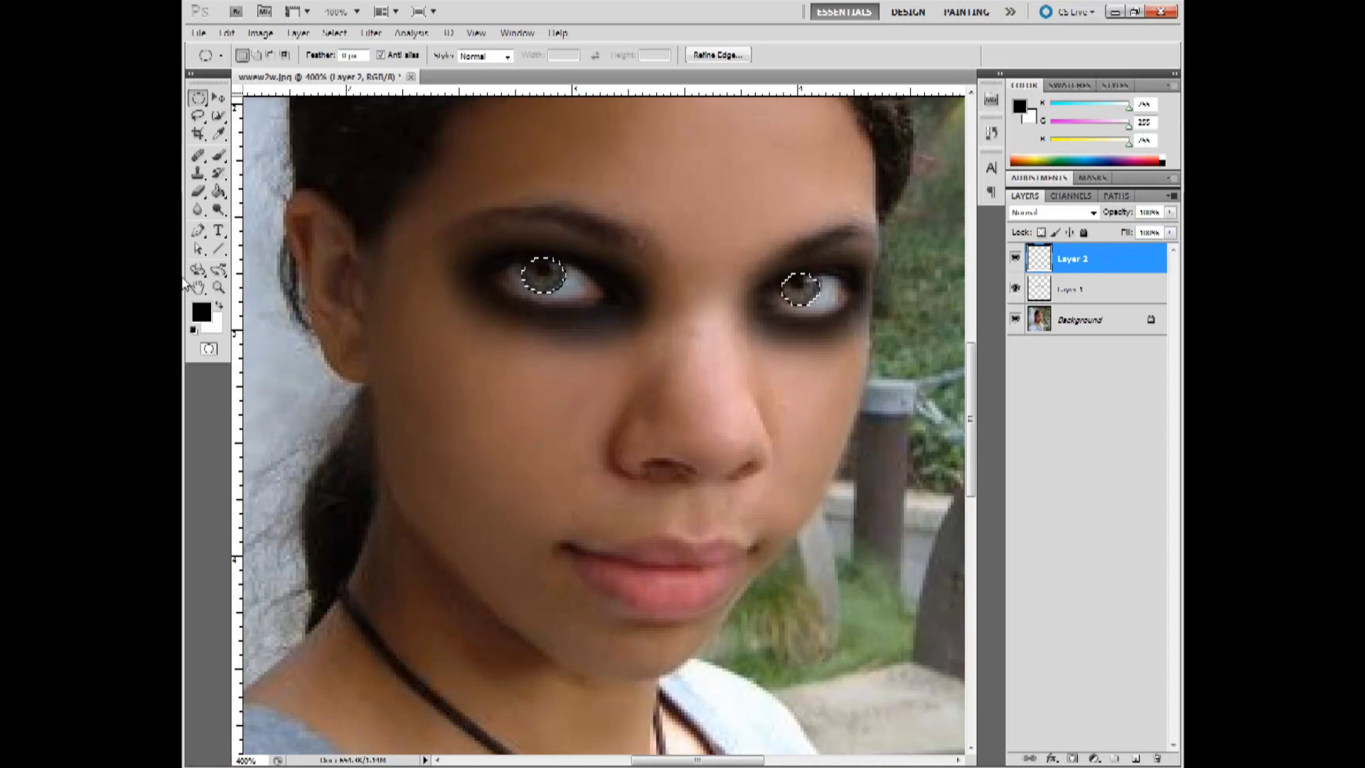
# Step: Paint both iris selections solid white with a hard 60 px Brush at 100% opacity, then deselect
pyautogui.click(219, 304)
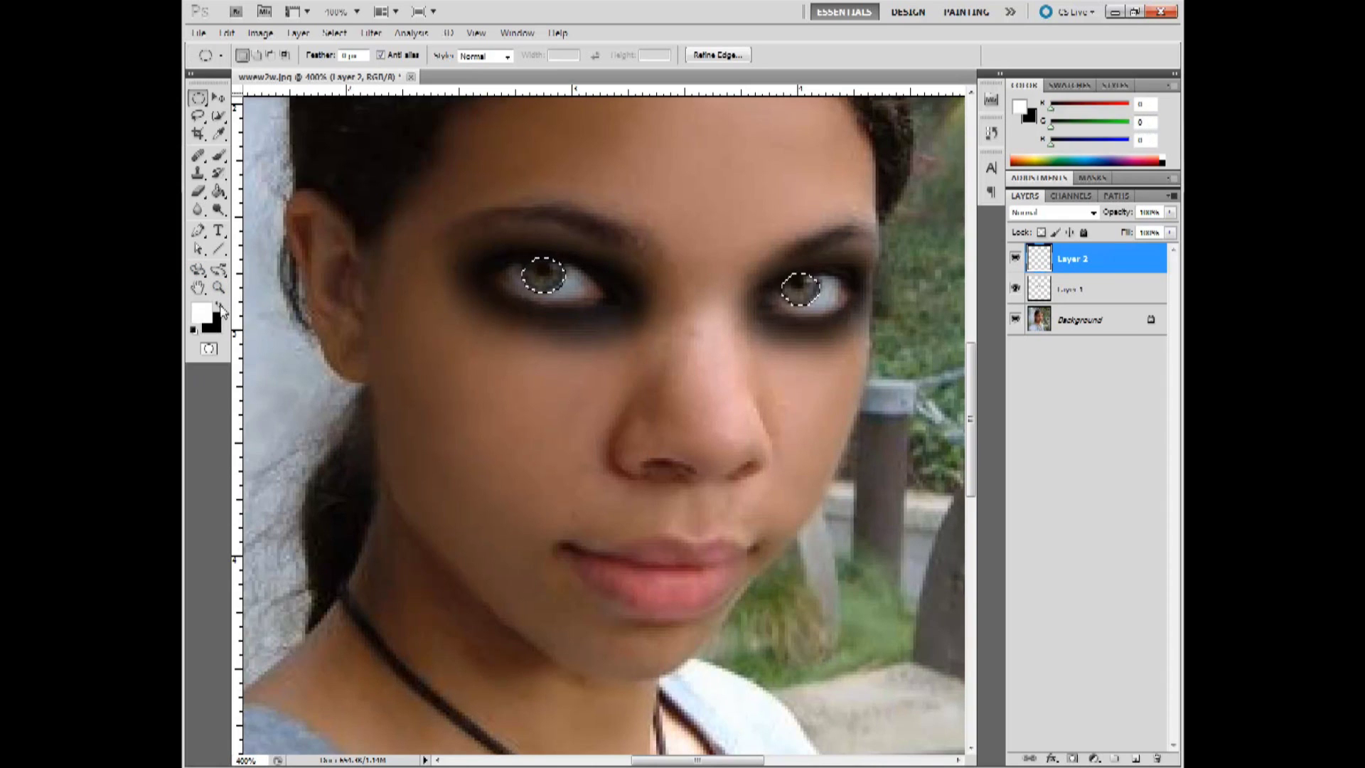
pyautogui.click(218, 155)
pyautogui.click(501, 55)
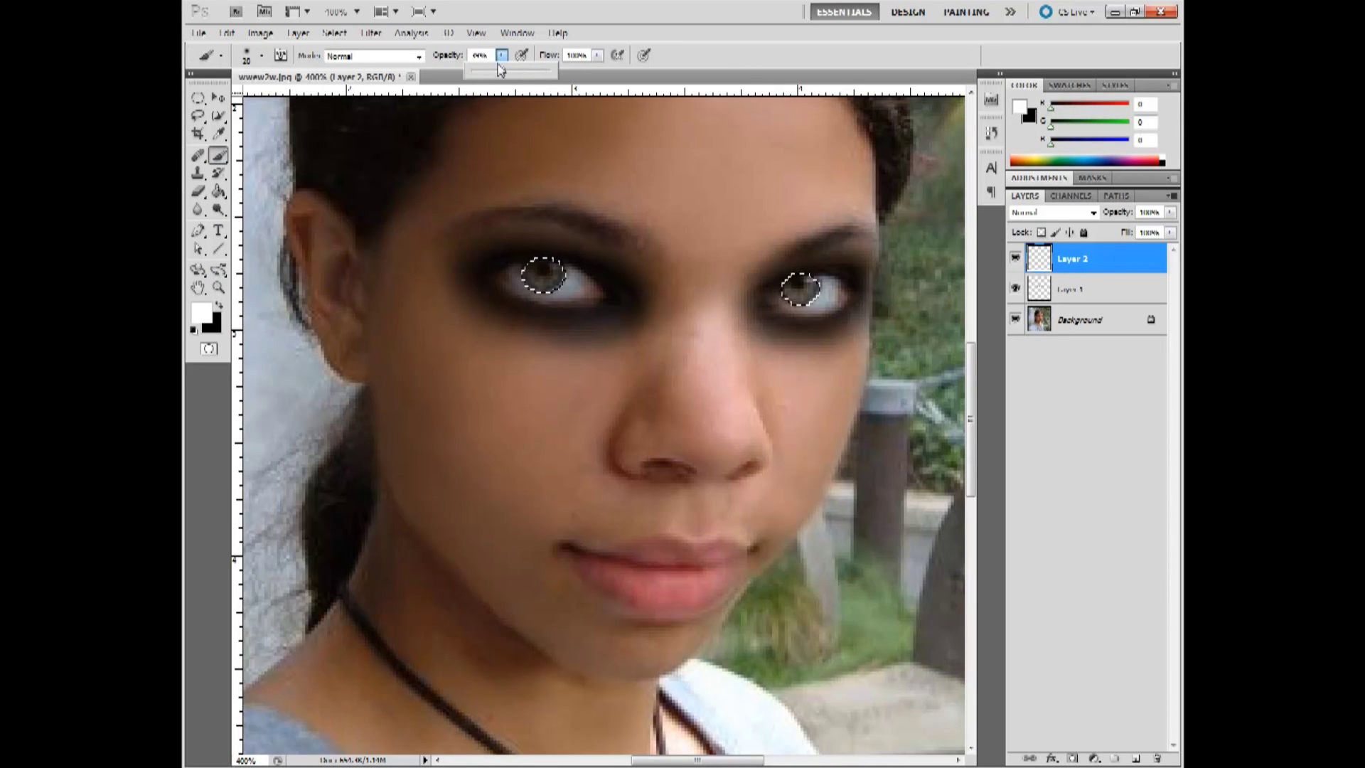
pyautogui.moveTo(526, 71); pyautogui.dragTo(601, 90)
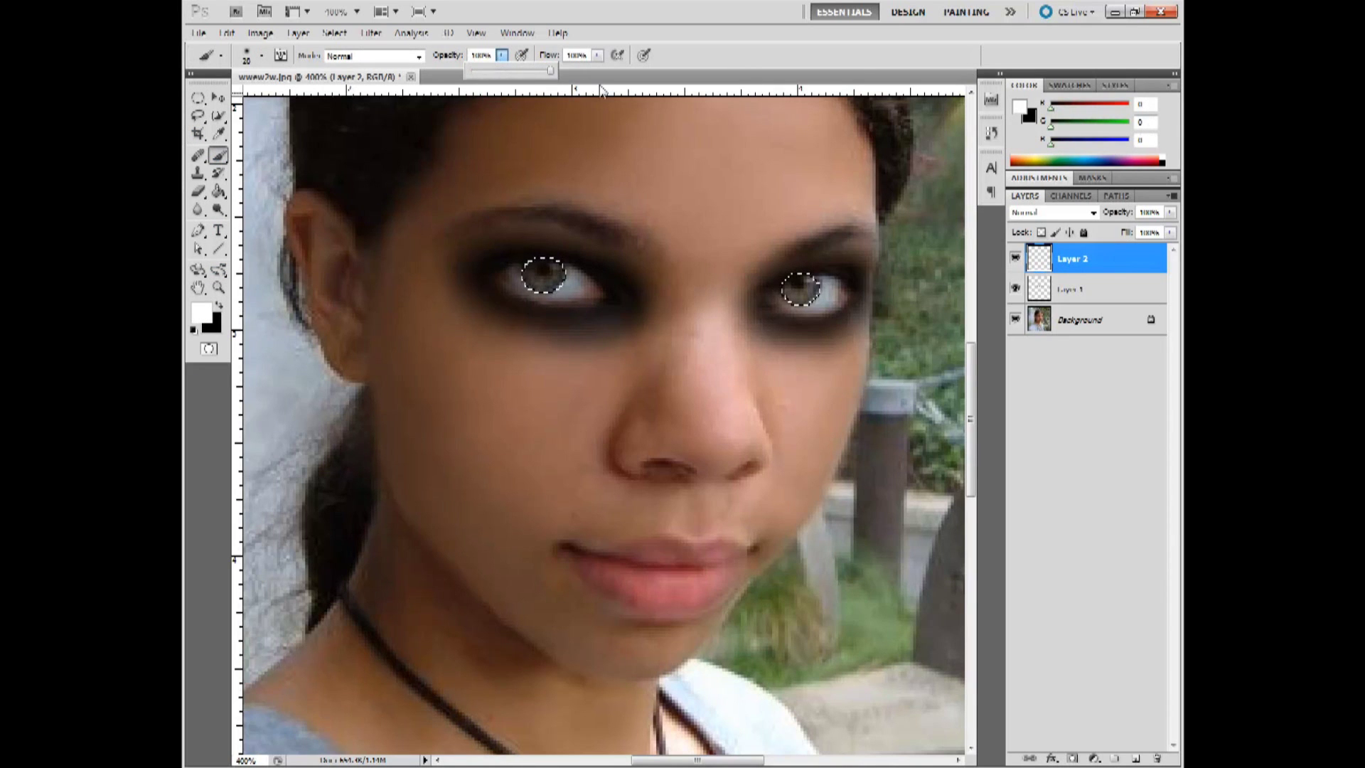
pyautogui.click(262, 55)
pyautogui.click(240, 170)
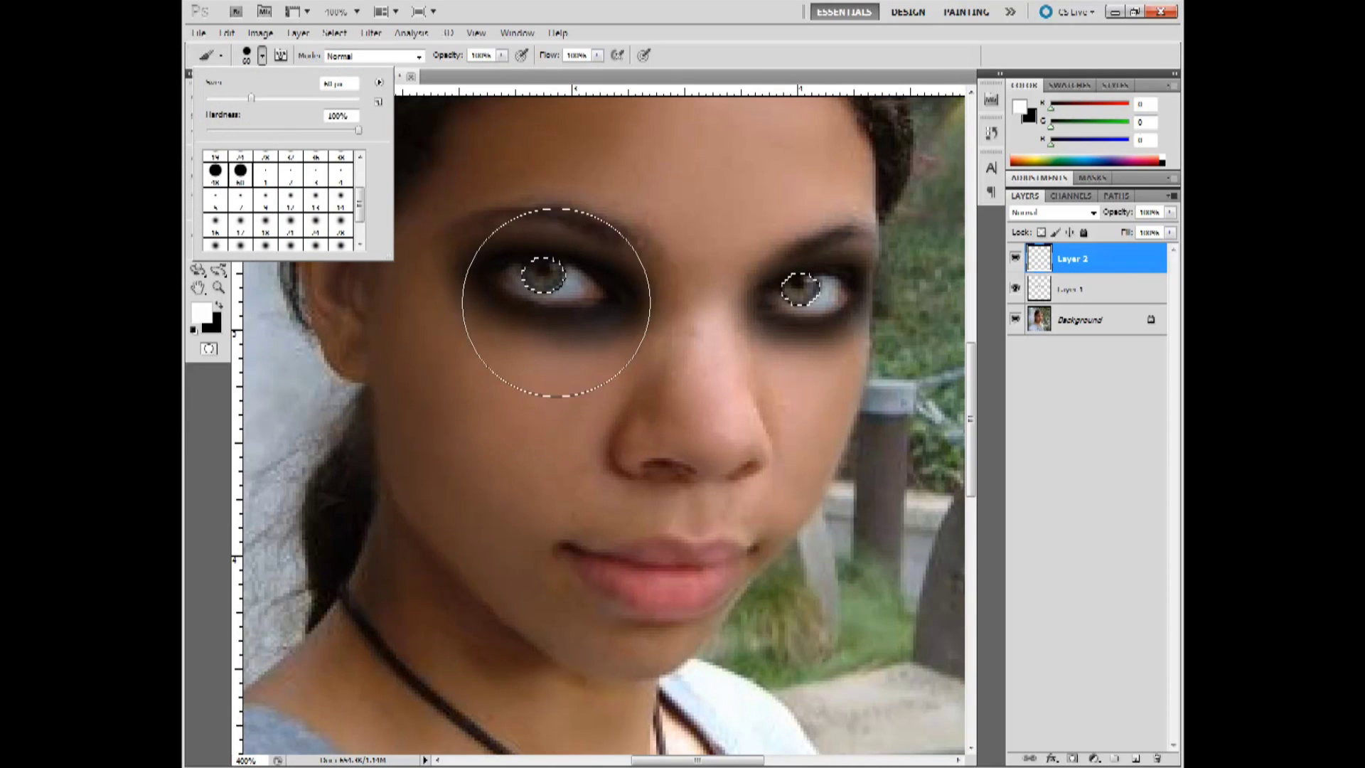
pyautogui.moveTo(557, 298); pyautogui.dragTo(801, 288)
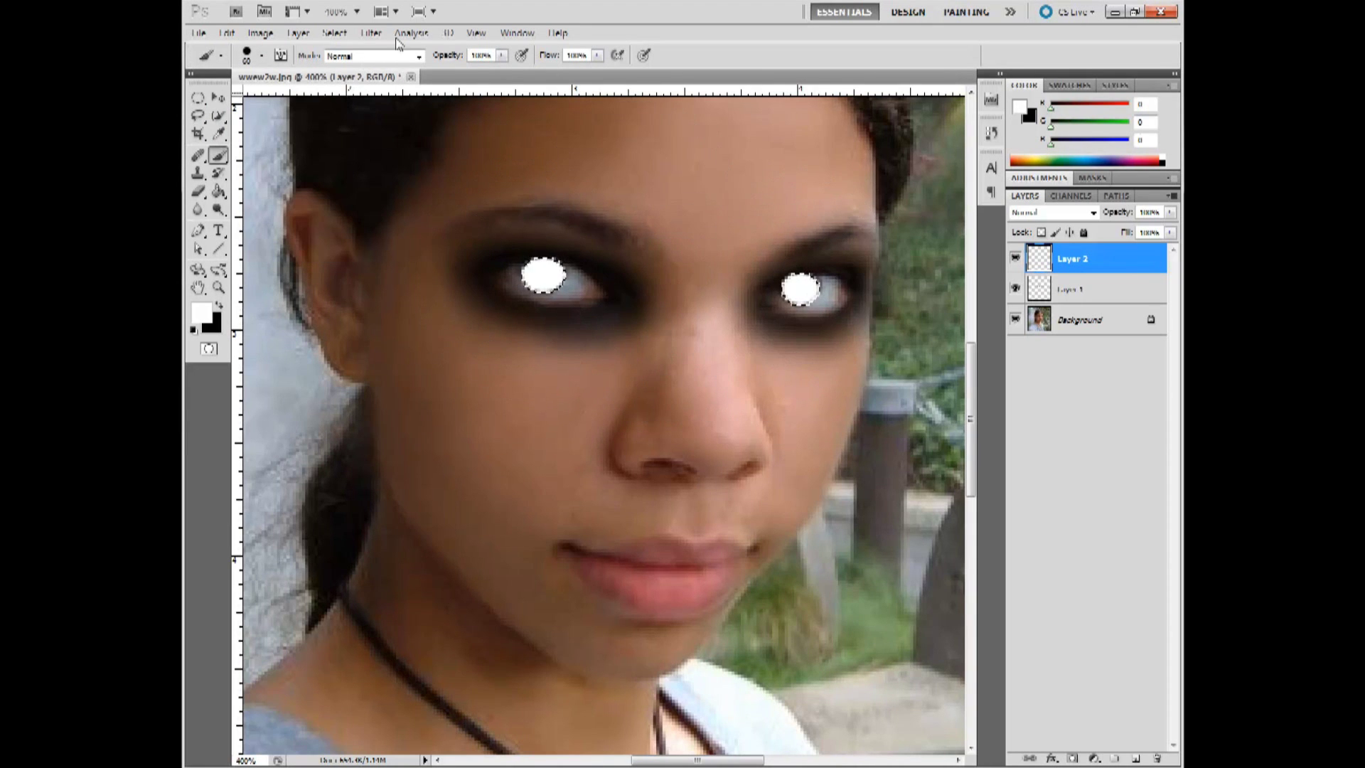
pyautogui.click(333, 32)
pyautogui.click(348, 64)
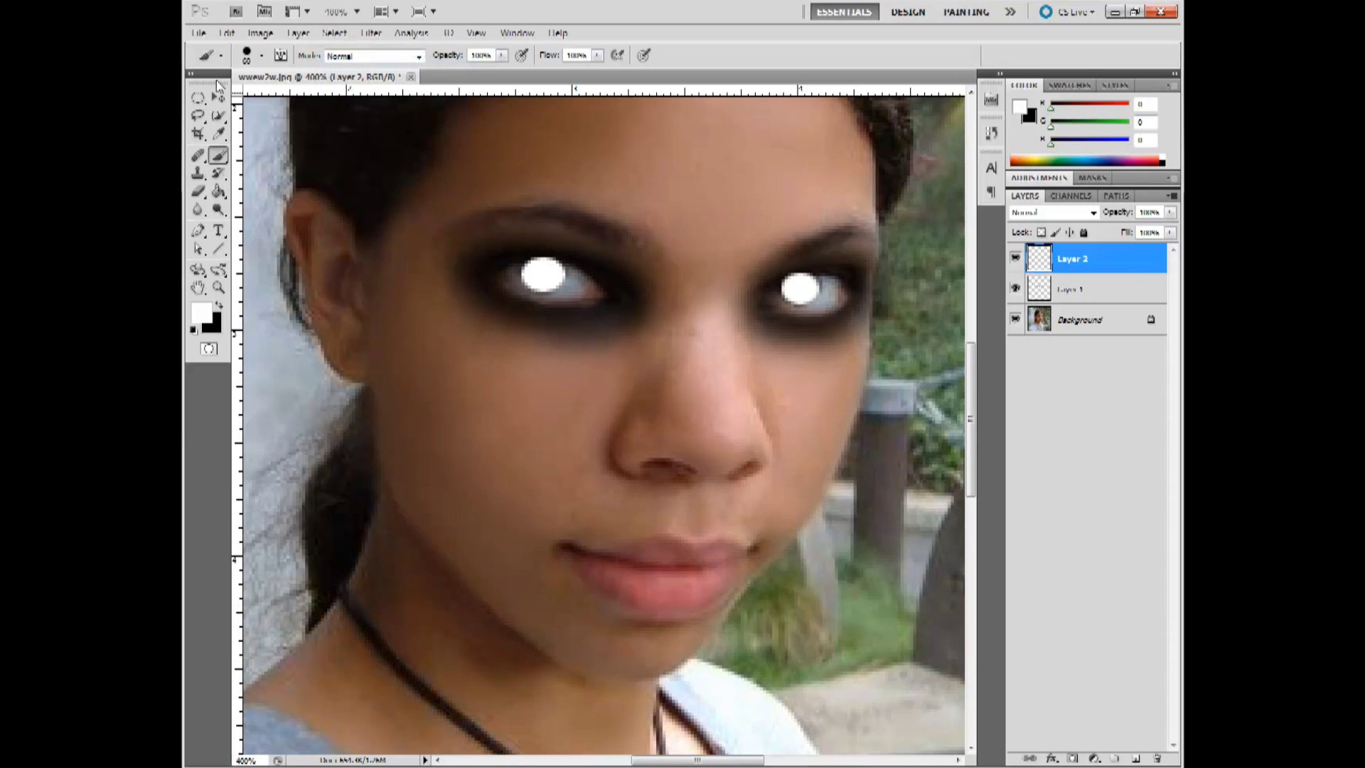
# Step: Set the blend mode of the white iris layer, Layer 2, to Overlay
pyautogui.press('v')
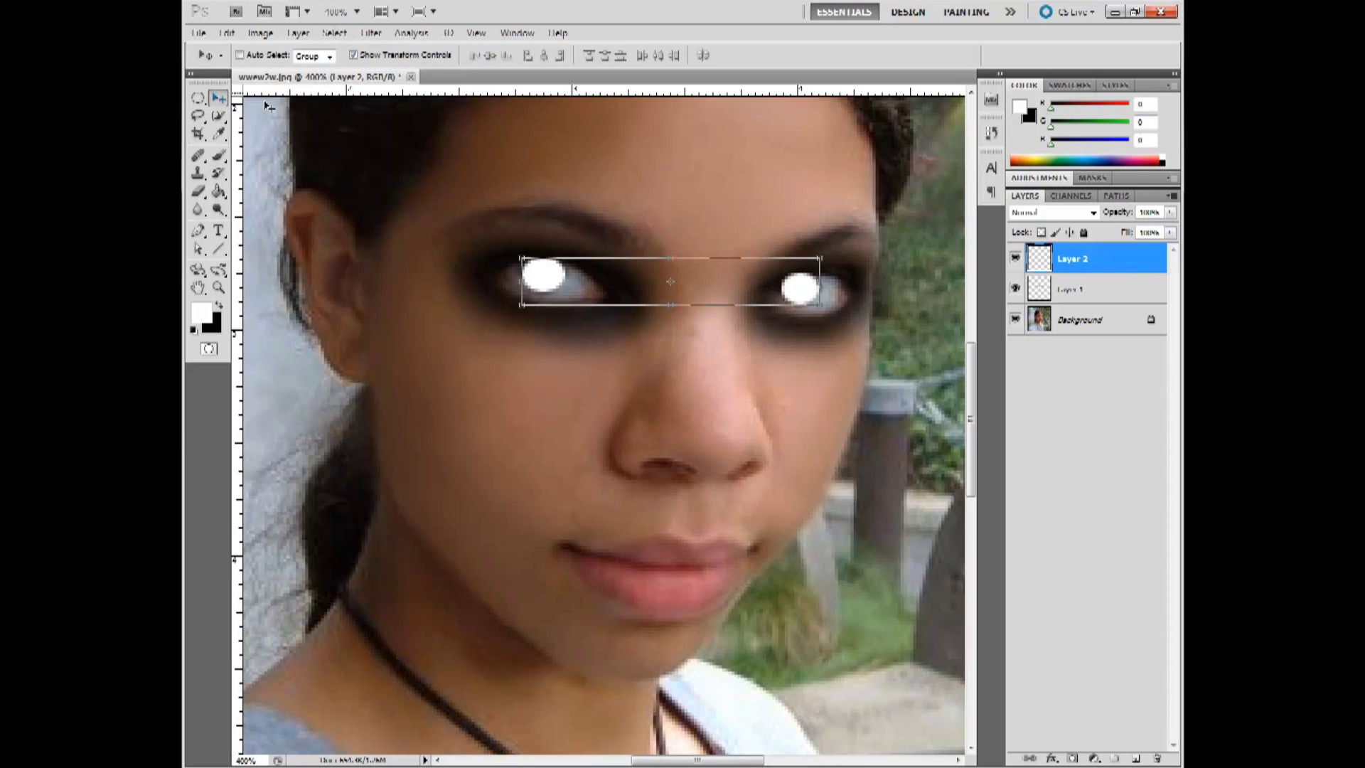
pyautogui.doubleClick(1113, 251)
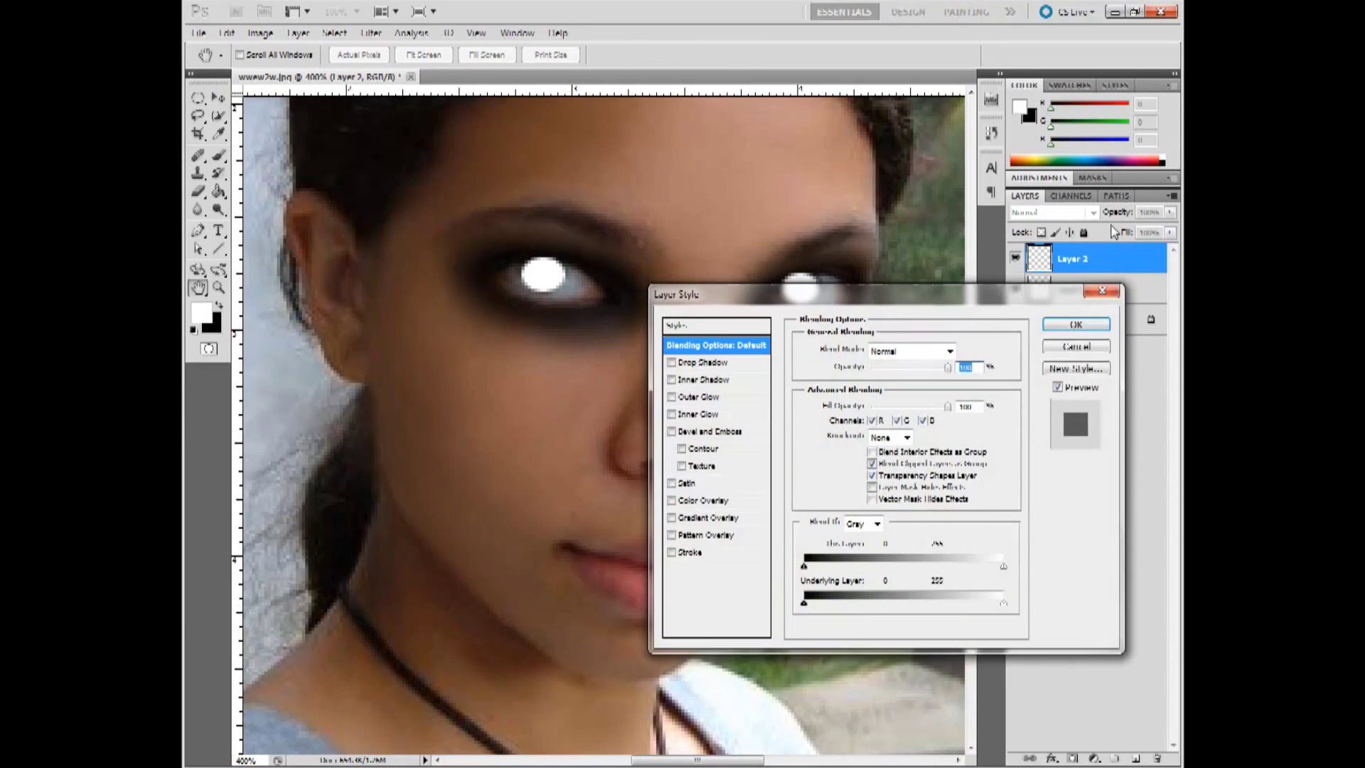
pyautogui.click(1076, 347)
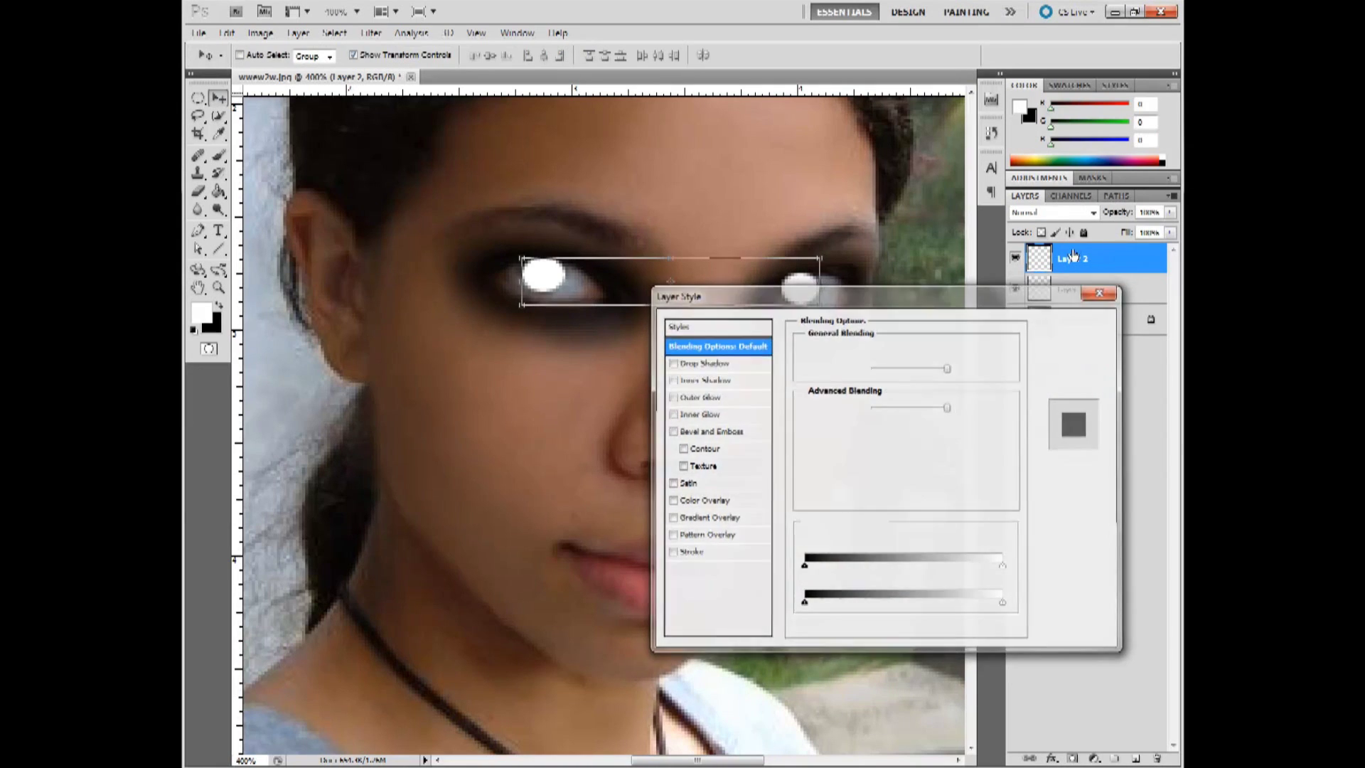
pyautogui.click(1093, 214)
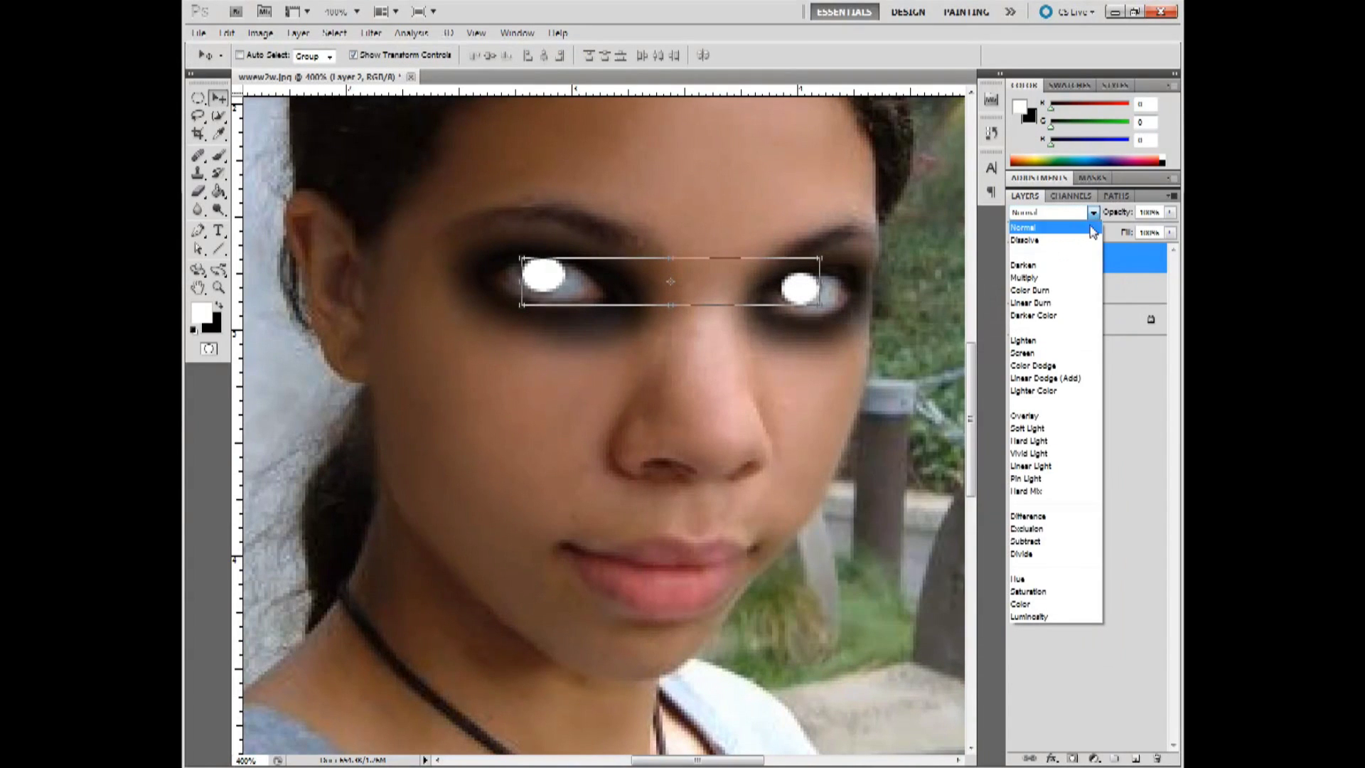
pyautogui.click(1056, 421)
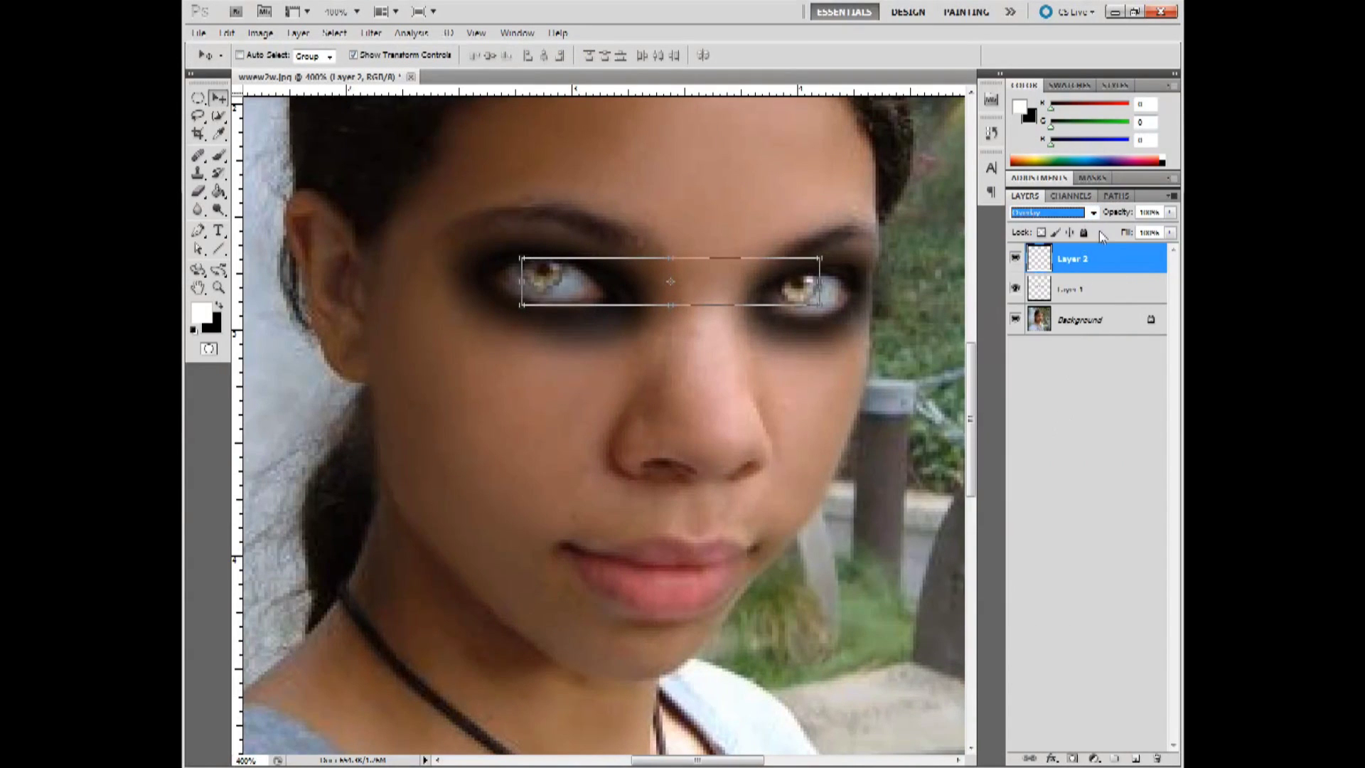
pyautogui.doubleClick(1126, 265)
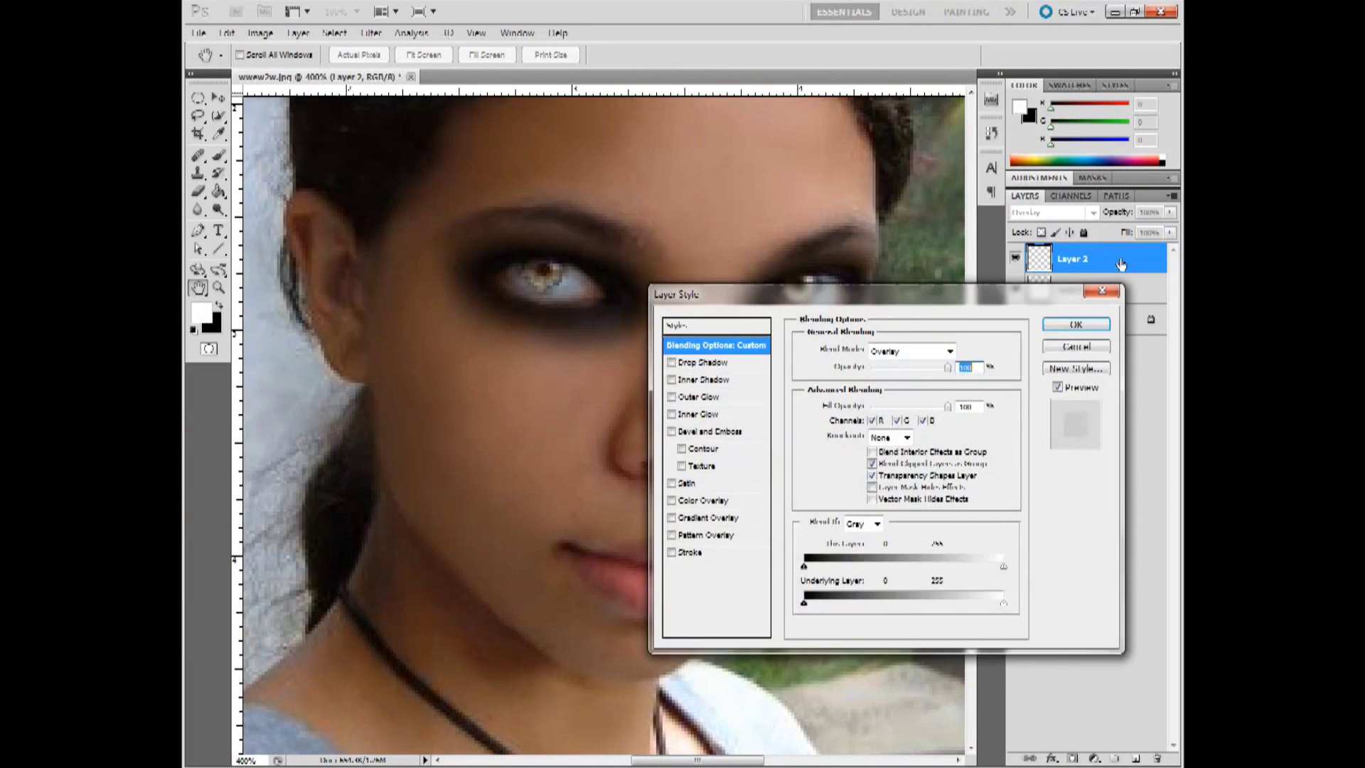
pyautogui.click(671, 431)
pyautogui.moveTo(850, 302); pyautogui.dragTo(662, 390)
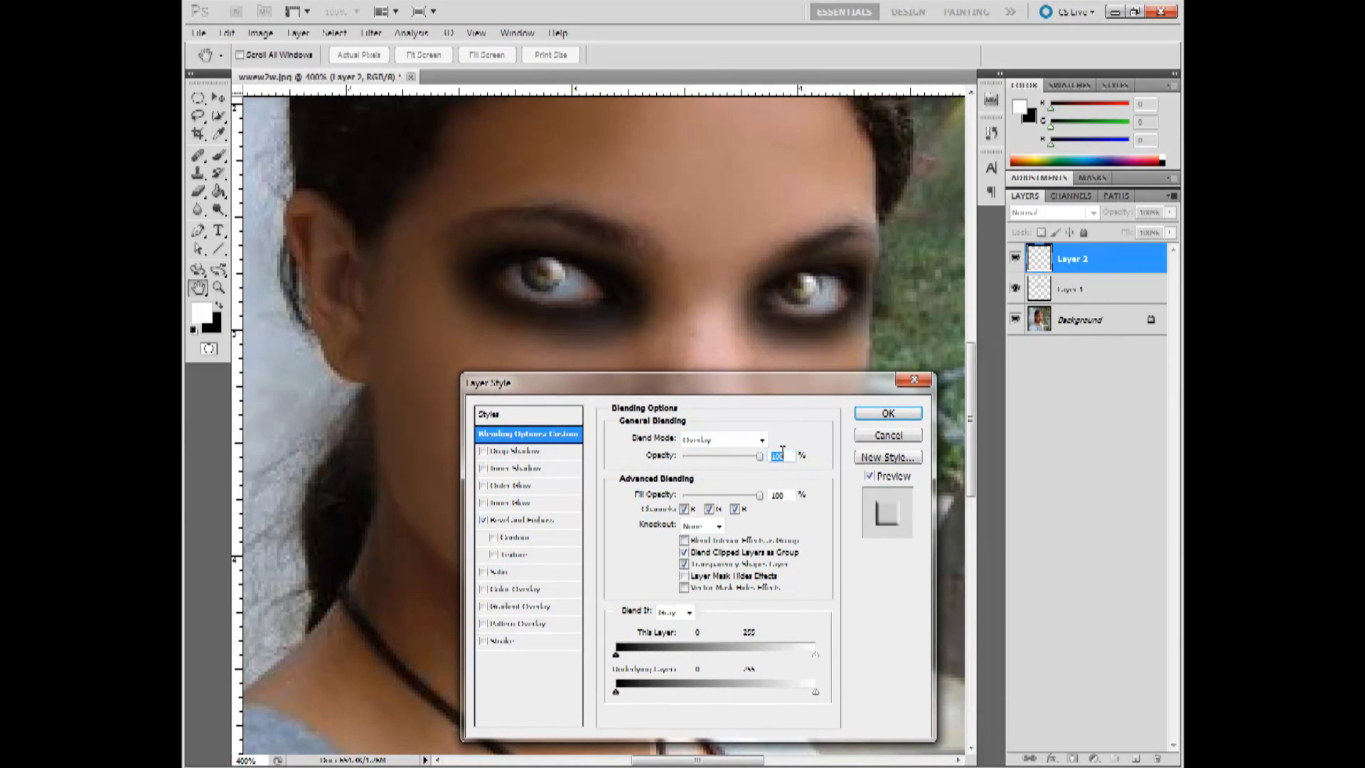
pyautogui.write('00')
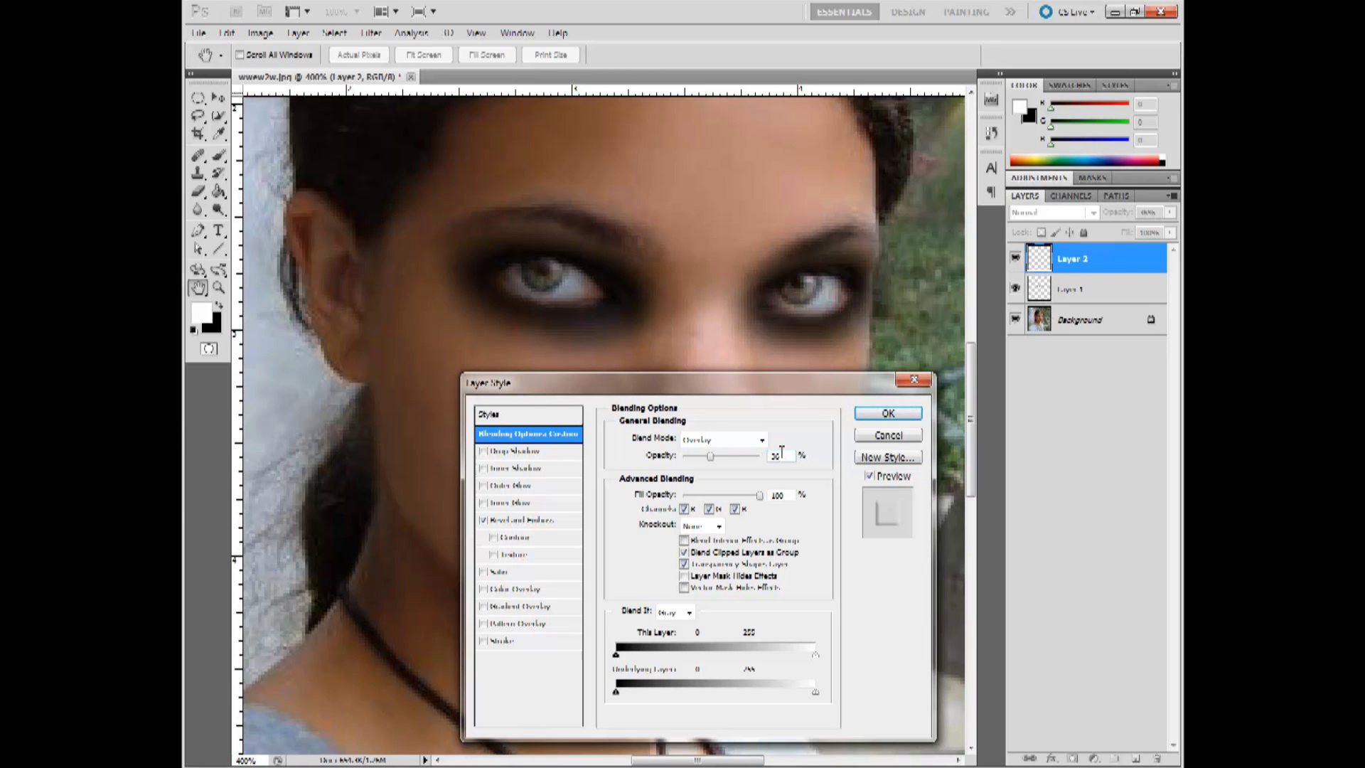
pyautogui.write('0')
pyautogui.click(781, 499)
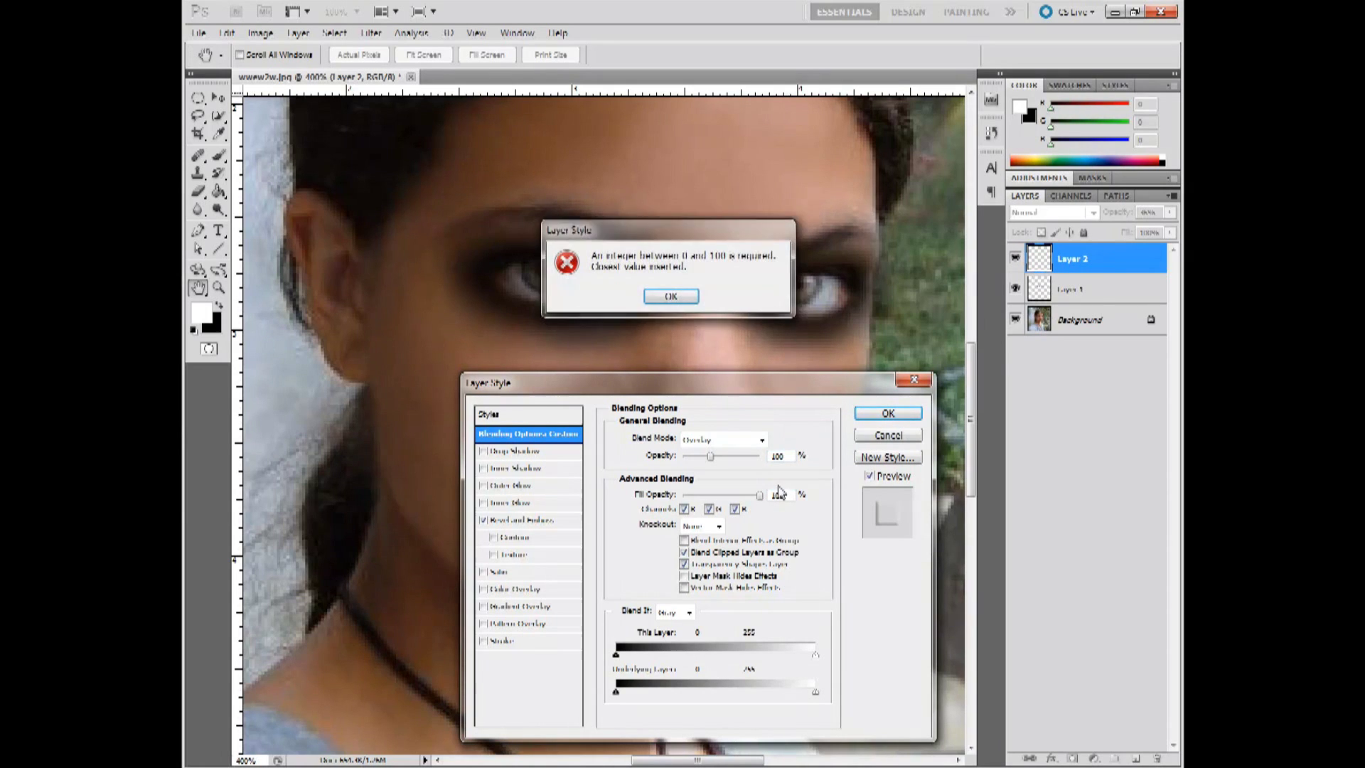
pyautogui.press('Return')
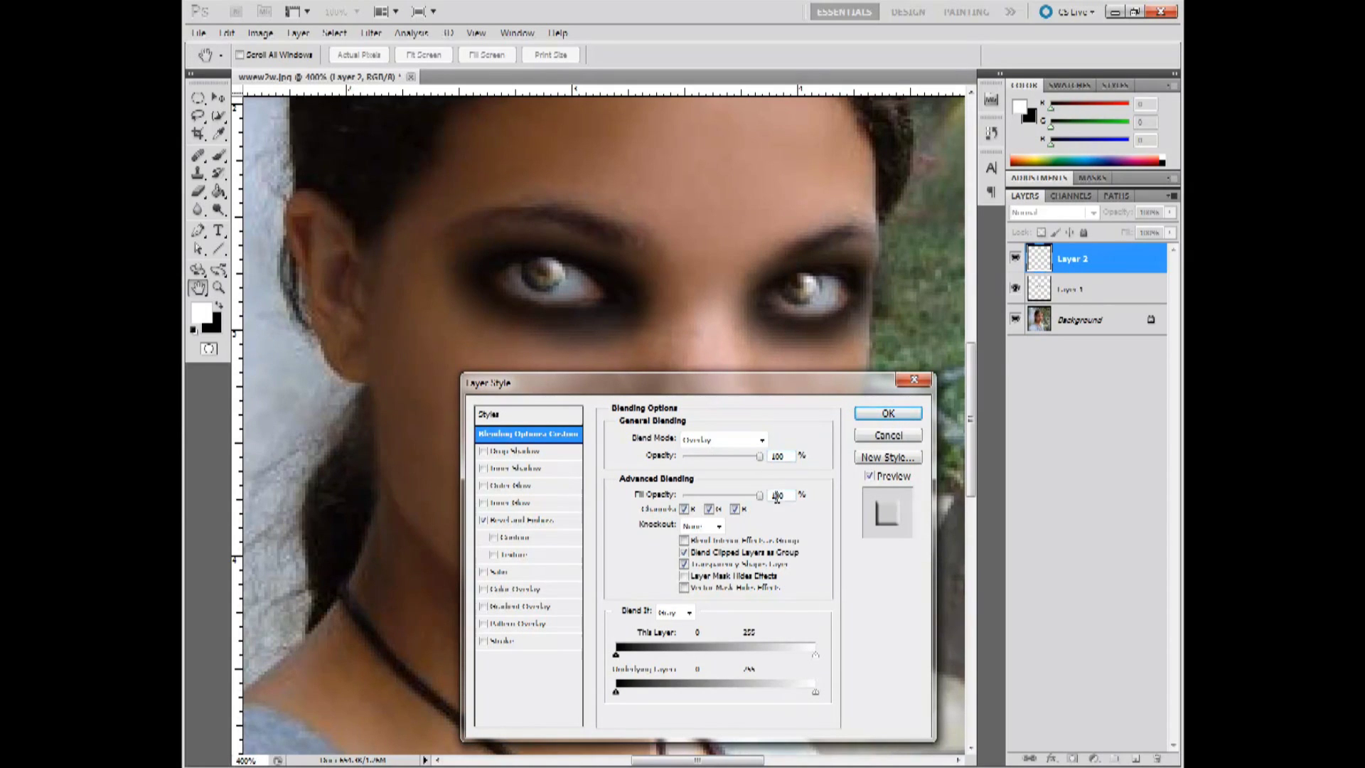
pyautogui.write('45')
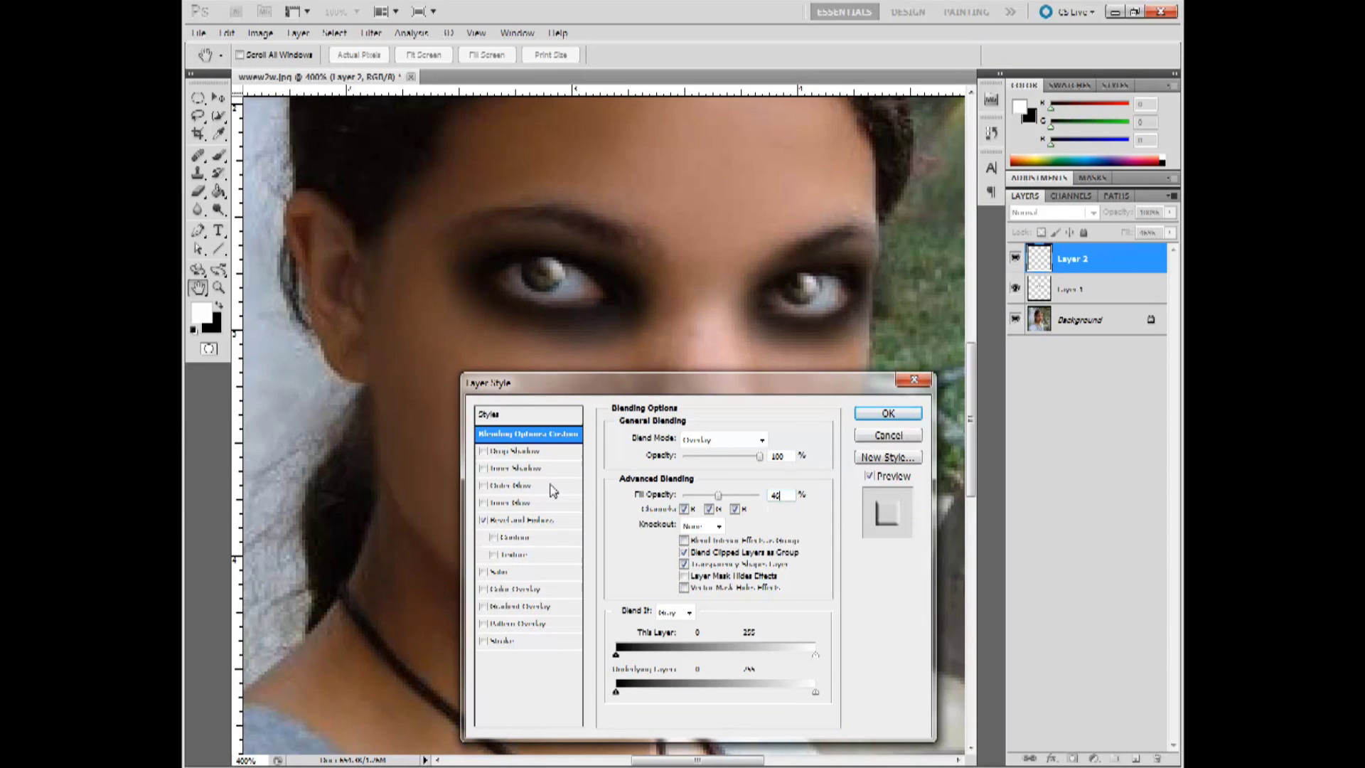
pyautogui.click(866, 438)
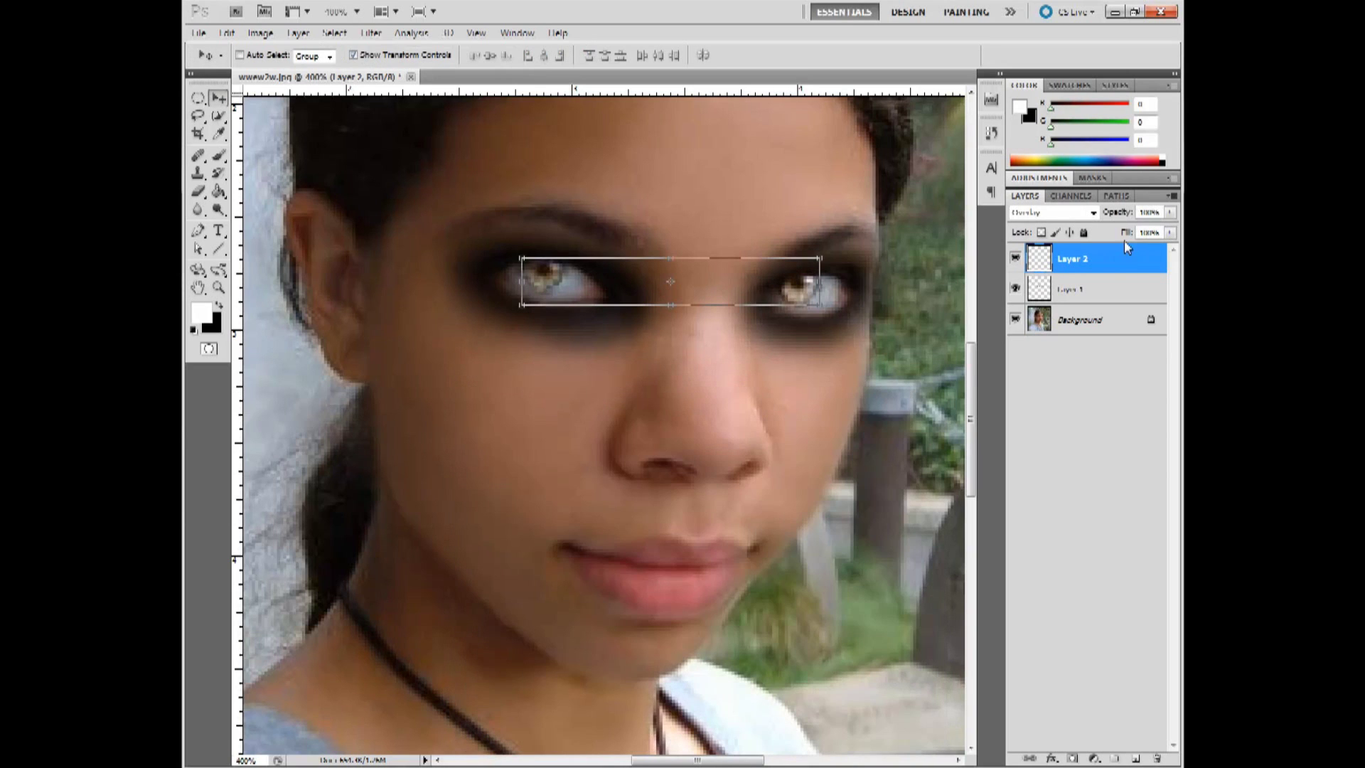
# Step: Apply a Bevel and Emboss effect to Layer 2 with 360% depth and a size of 40 px
pyautogui.press('h')
pyautogui.doubleClick(1116, 269)
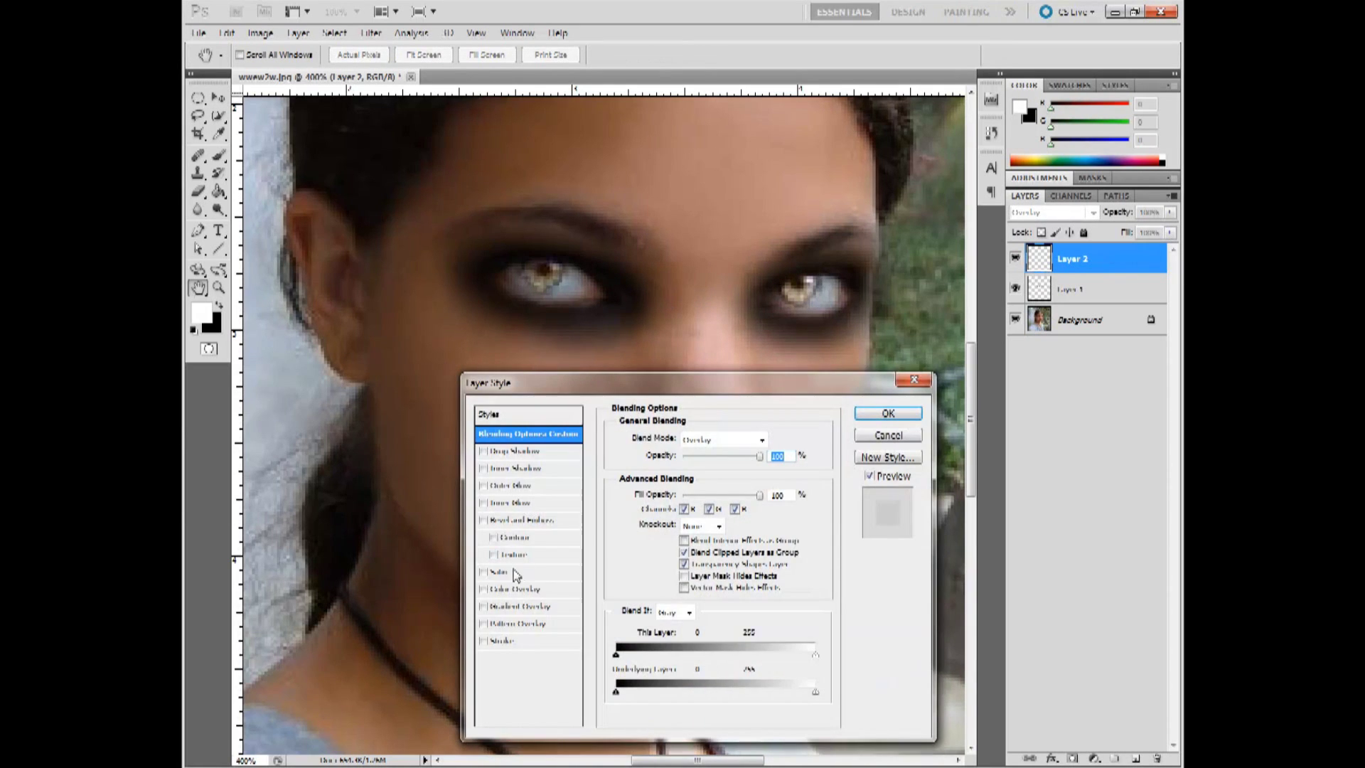
pyautogui.click(483, 519)
pyautogui.click(510, 524)
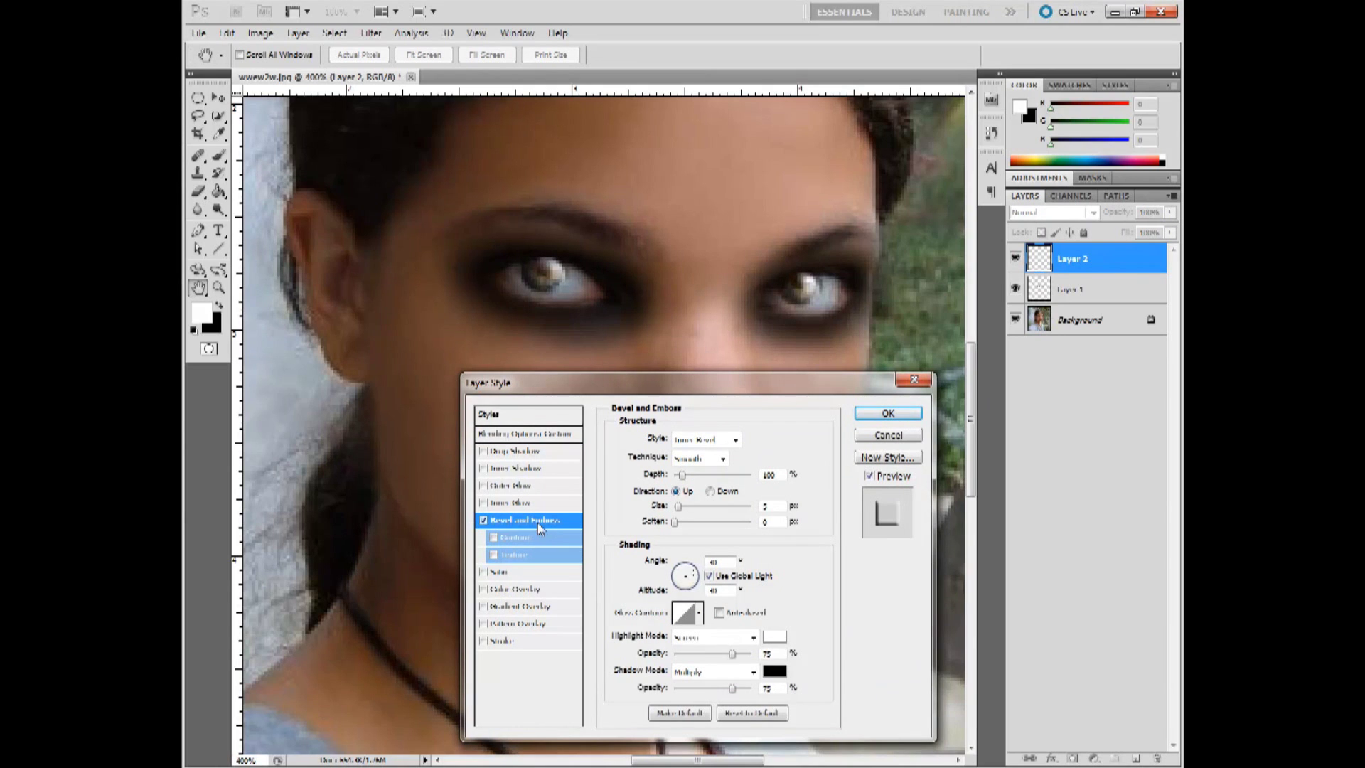
pyautogui.doubleClick(773, 474)
pyautogui.write('1')
pyautogui.write('00')
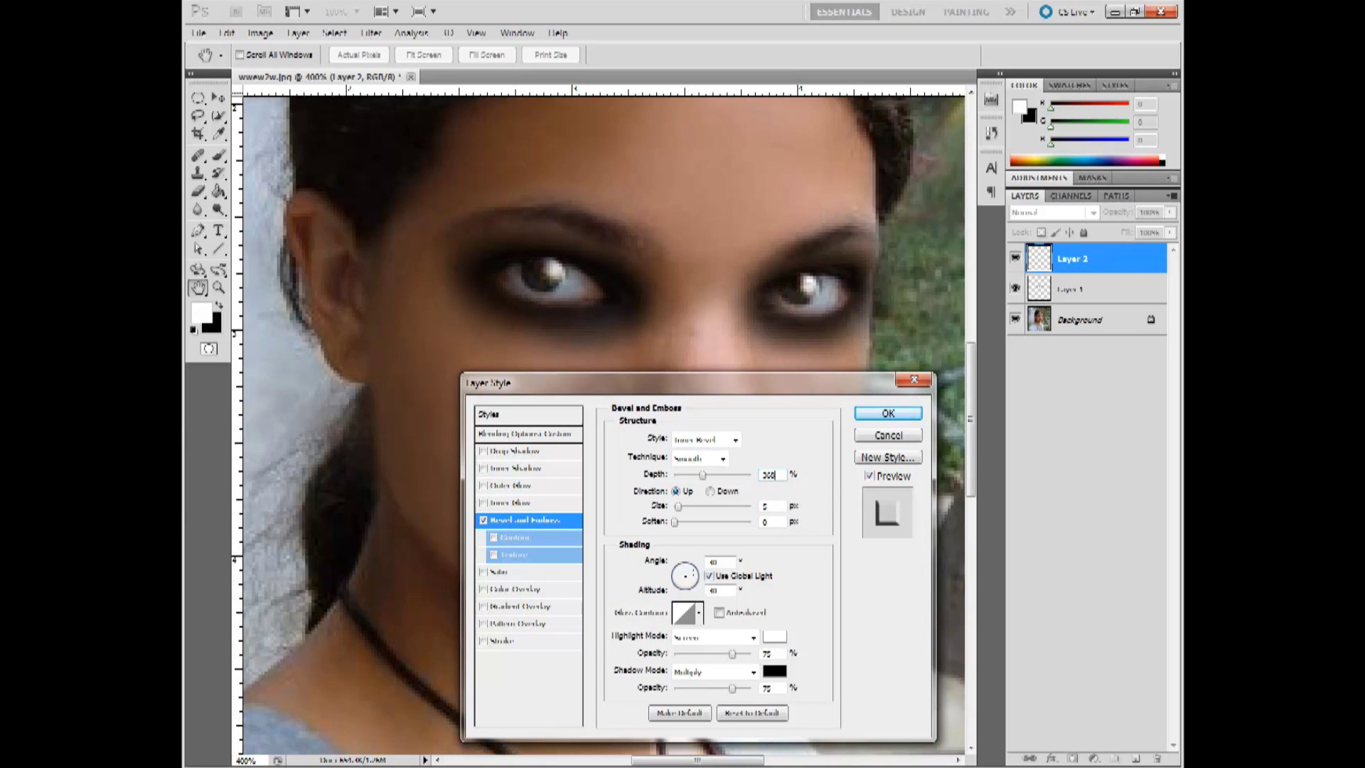
pyautogui.click(771, 509)
pyautogui.write('40')
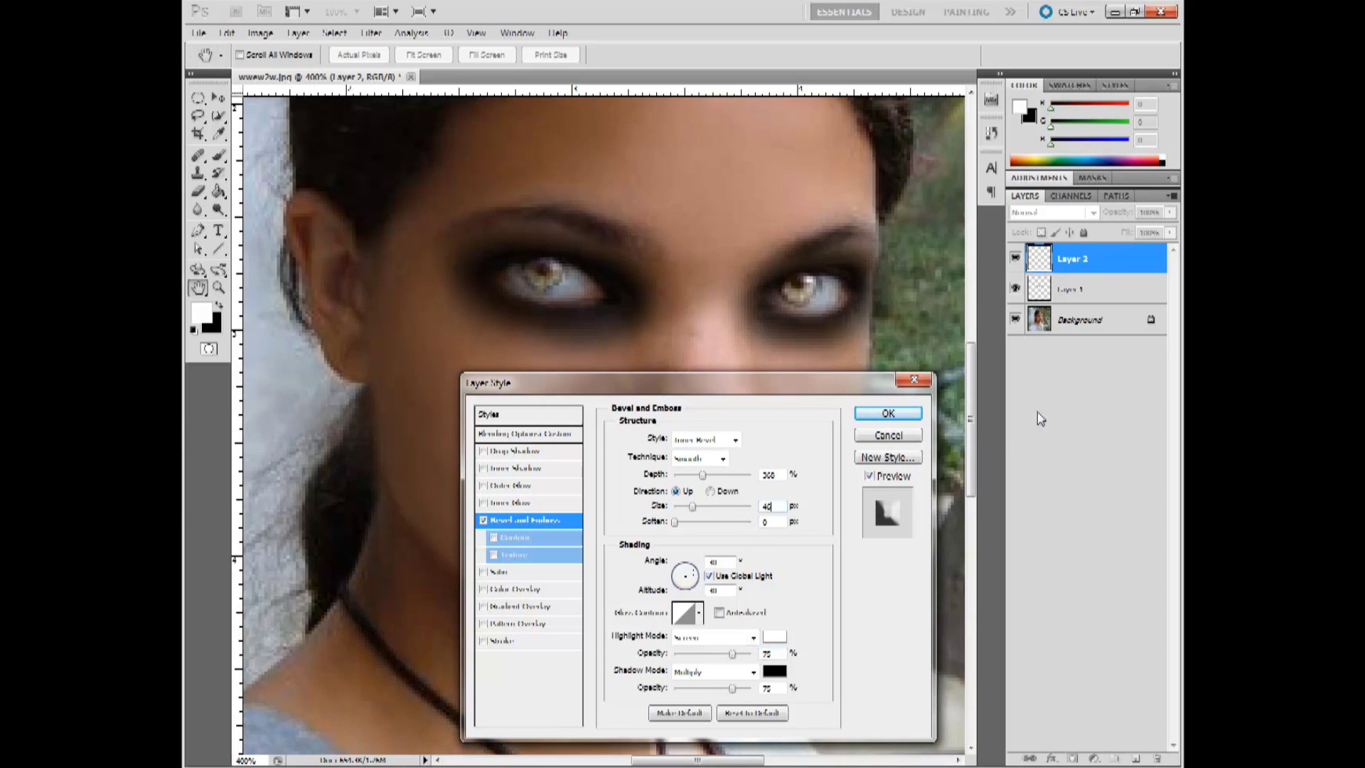
pyautogui.click(889, 413)
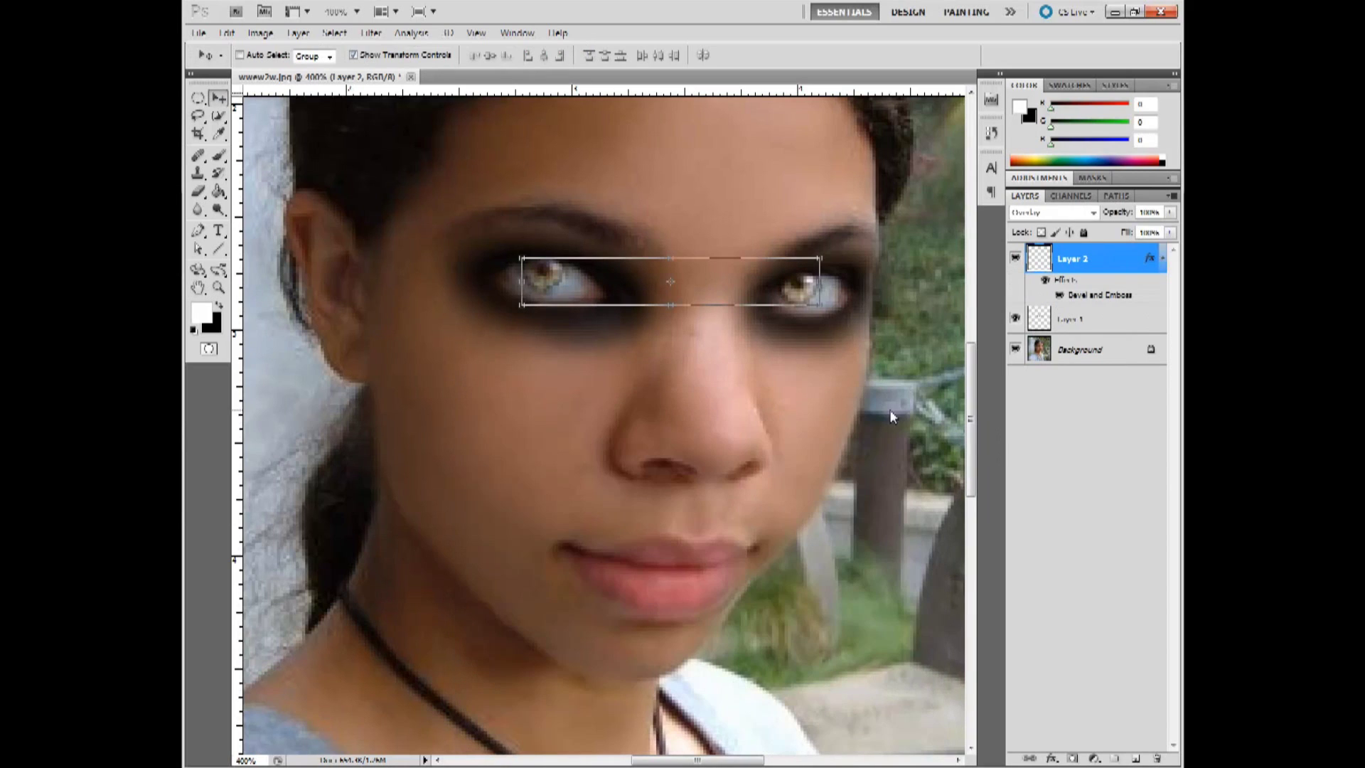
# Step: Add a new layer directly above the Background, beneath the eye shadow layer
pyautogui.click(1070, 362)
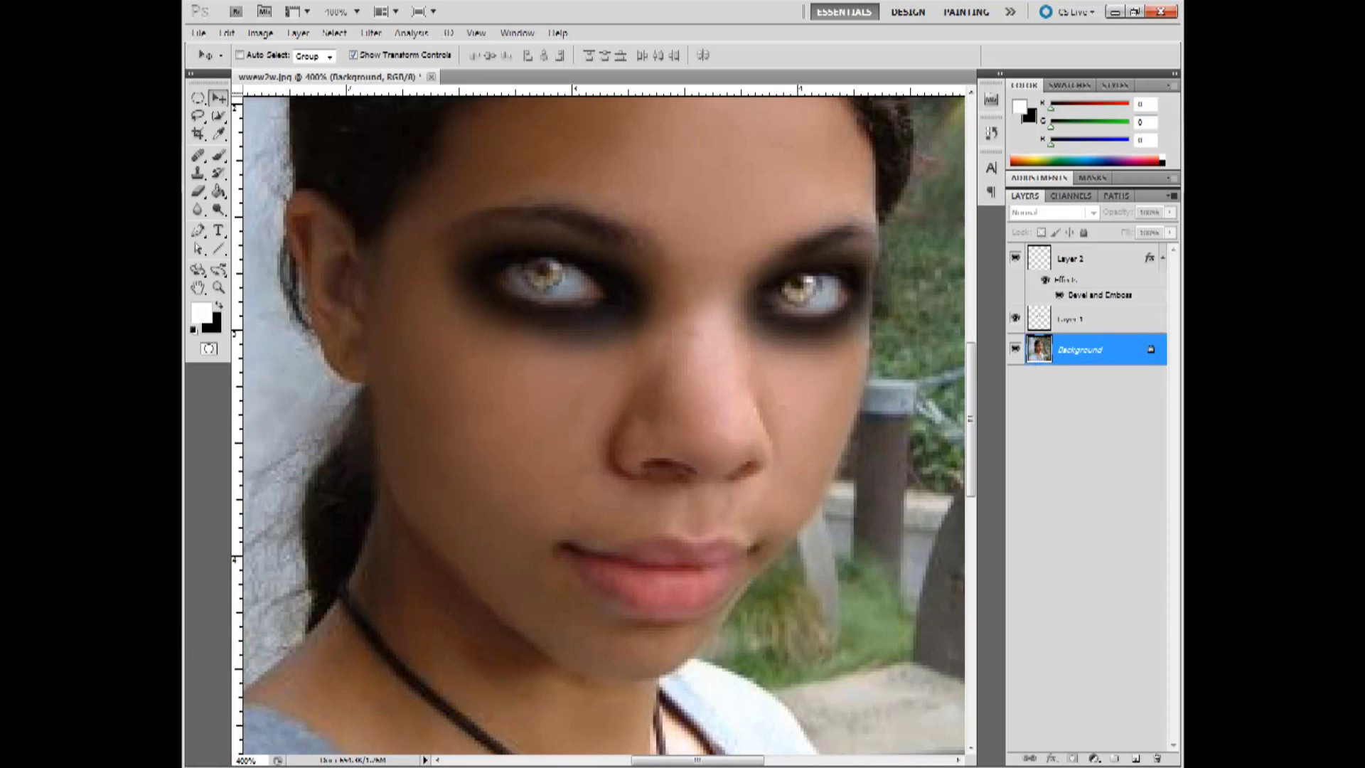
pyautogui.click(240, 761)
pyautogui.write('100')
pyautogui.press('Return')
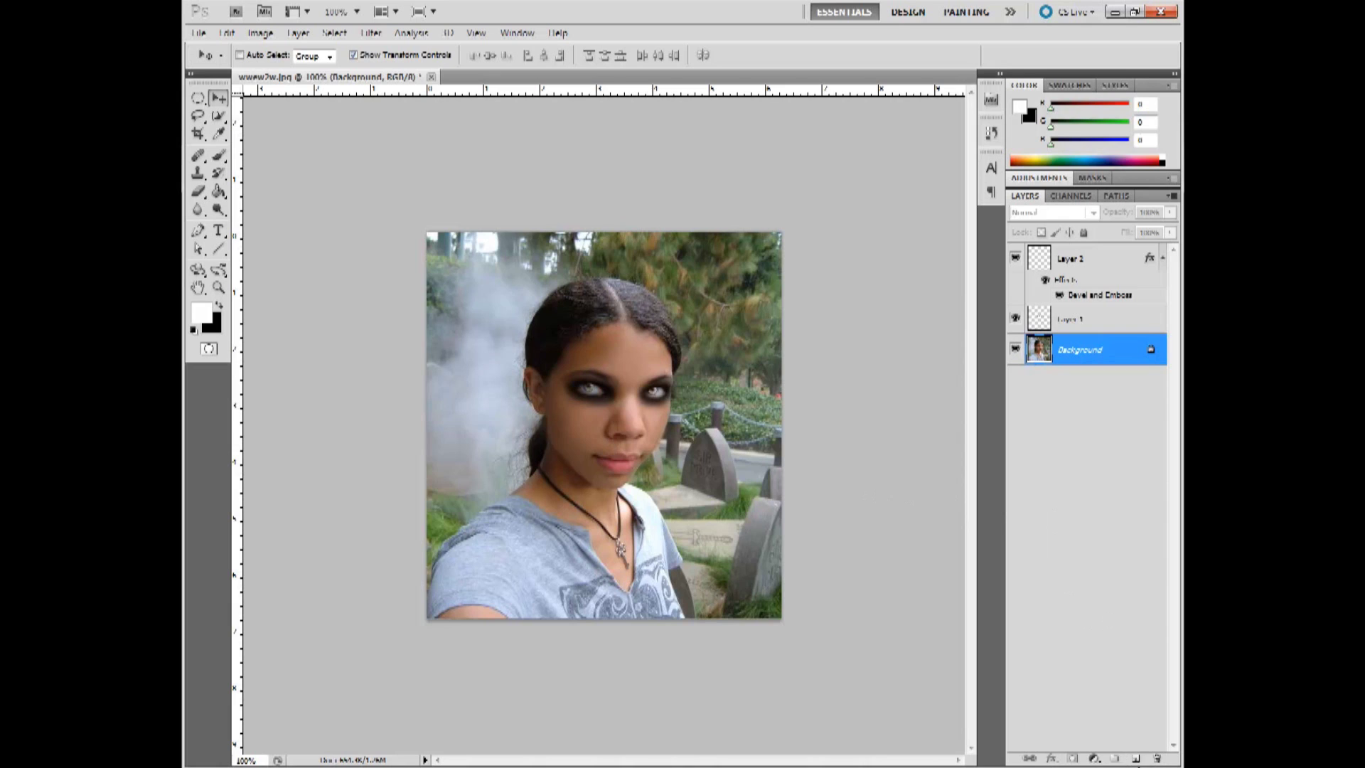
pyautogui.click(1135, 759)
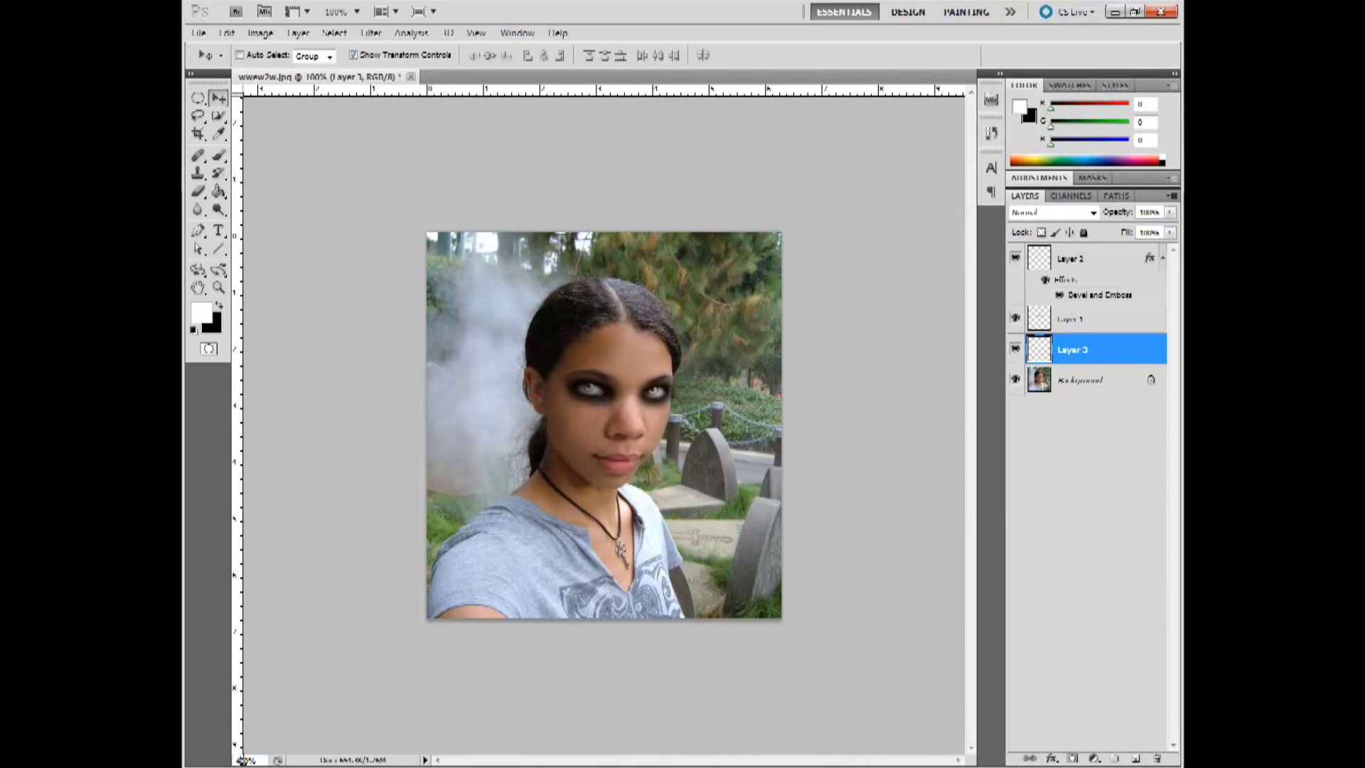
# Step: Paint over the lips and the skin around them in white on Layer 3 with a soft 21 px Brush
pyautogui.press('Return')
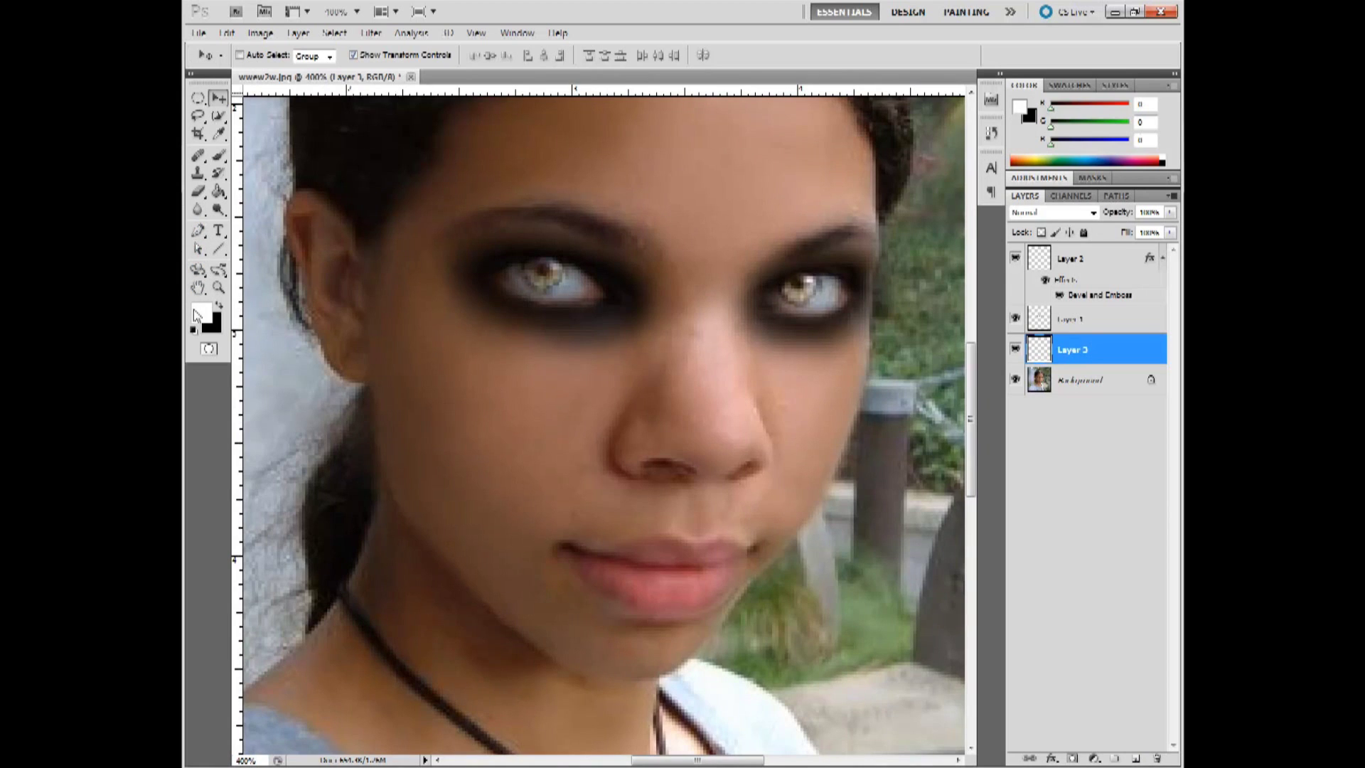
pyautogui.click(218, 155)
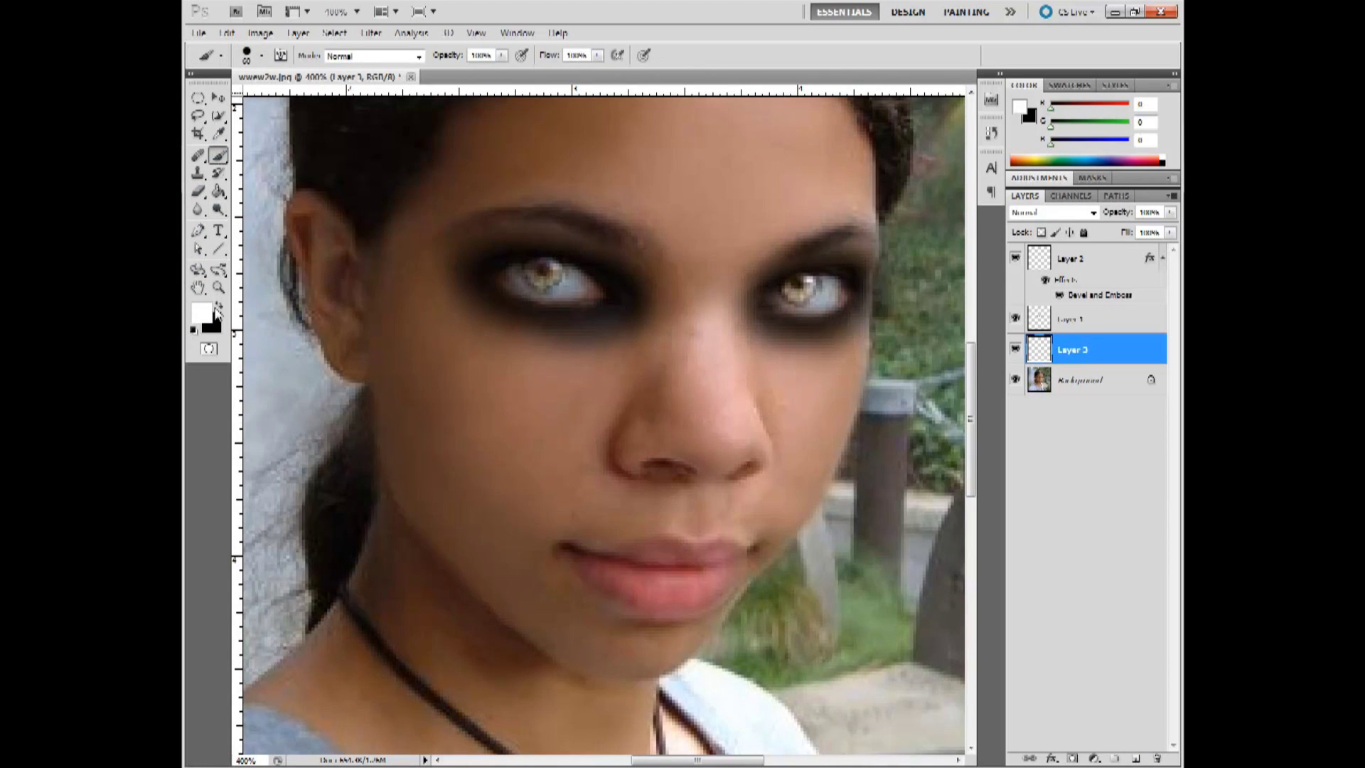
pyautogui.click(262, 56)
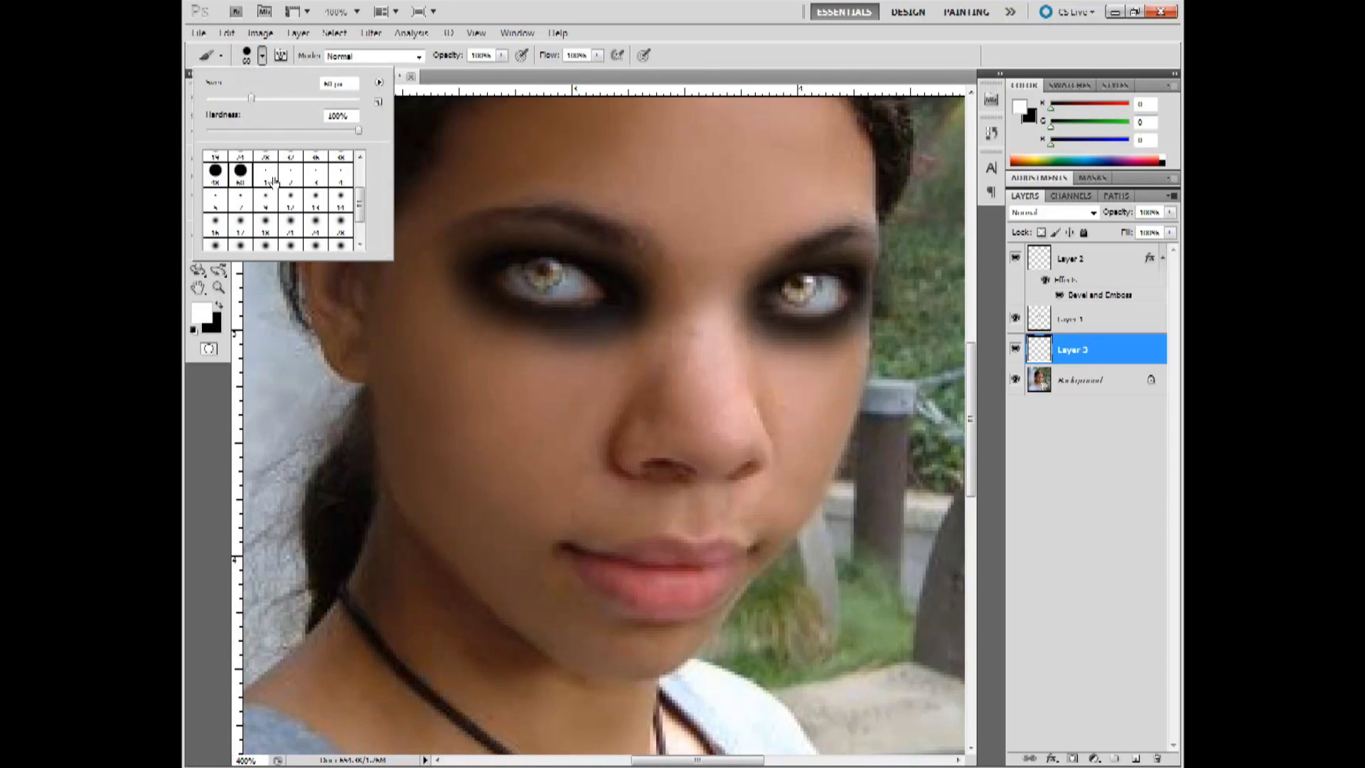
pyautogui.click(290, 224)
pyautogui.click(567, 551)
pyautogui.moveTo(567, 551)
pyautogui.mouseDown()
pyautogui.moveTo(739, 546)
pyautogui.moveTo(732, 572)
pyautogui.moveTo(663, 608)
pyautogui.moveTo(603, 594)
pyautogui.moveTo(575, 555)
pyautogui.moveTo(674, 577)
pyautogui.moveTo(713, 563)
pyautogui.moveTo(617, 552)
pyautogui.moveTo(629, 567)
pyautogui.moveTo(665, 563)
pyautogui.mouseUp()
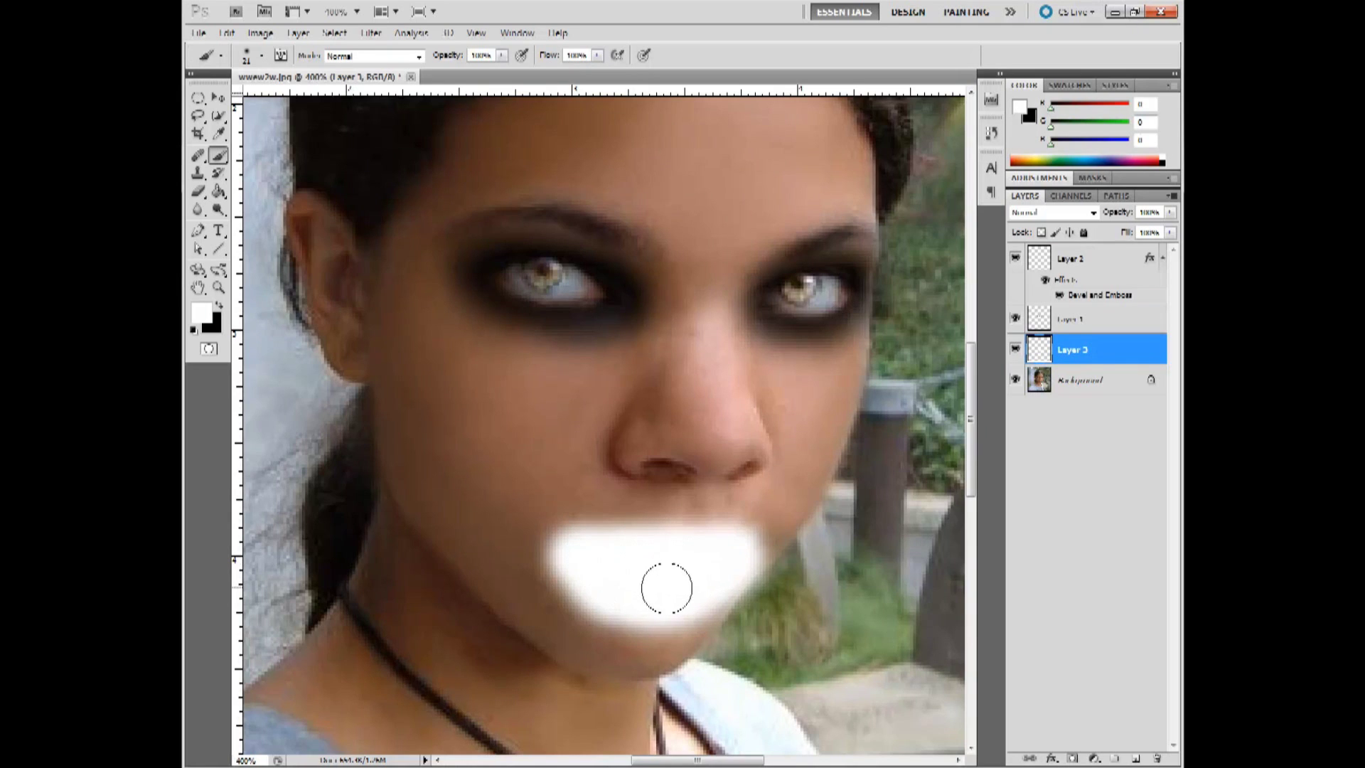
# Step: Set the blend mode of the white lip layer, Layer 3, to Soft Light
pyautogui.click(1092, 212)
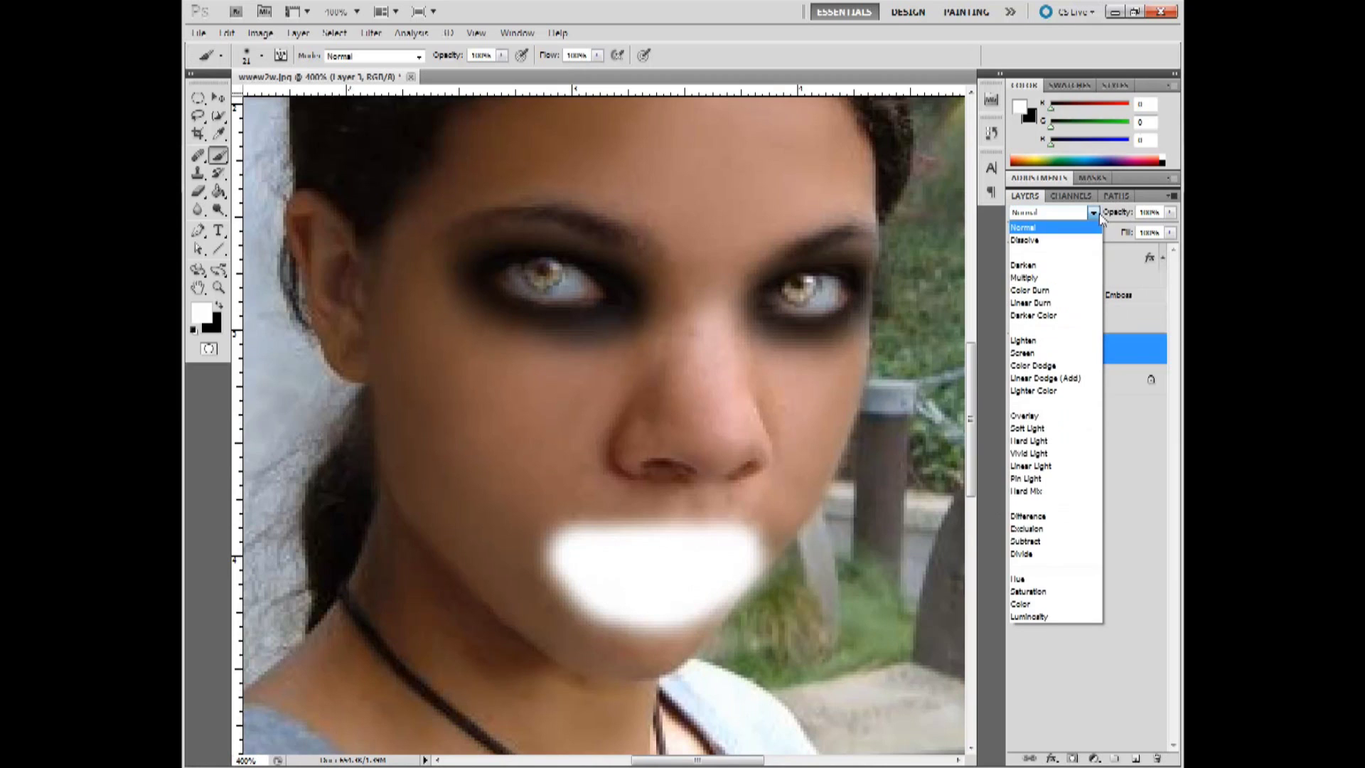
pyautogui.click(1067, 434)
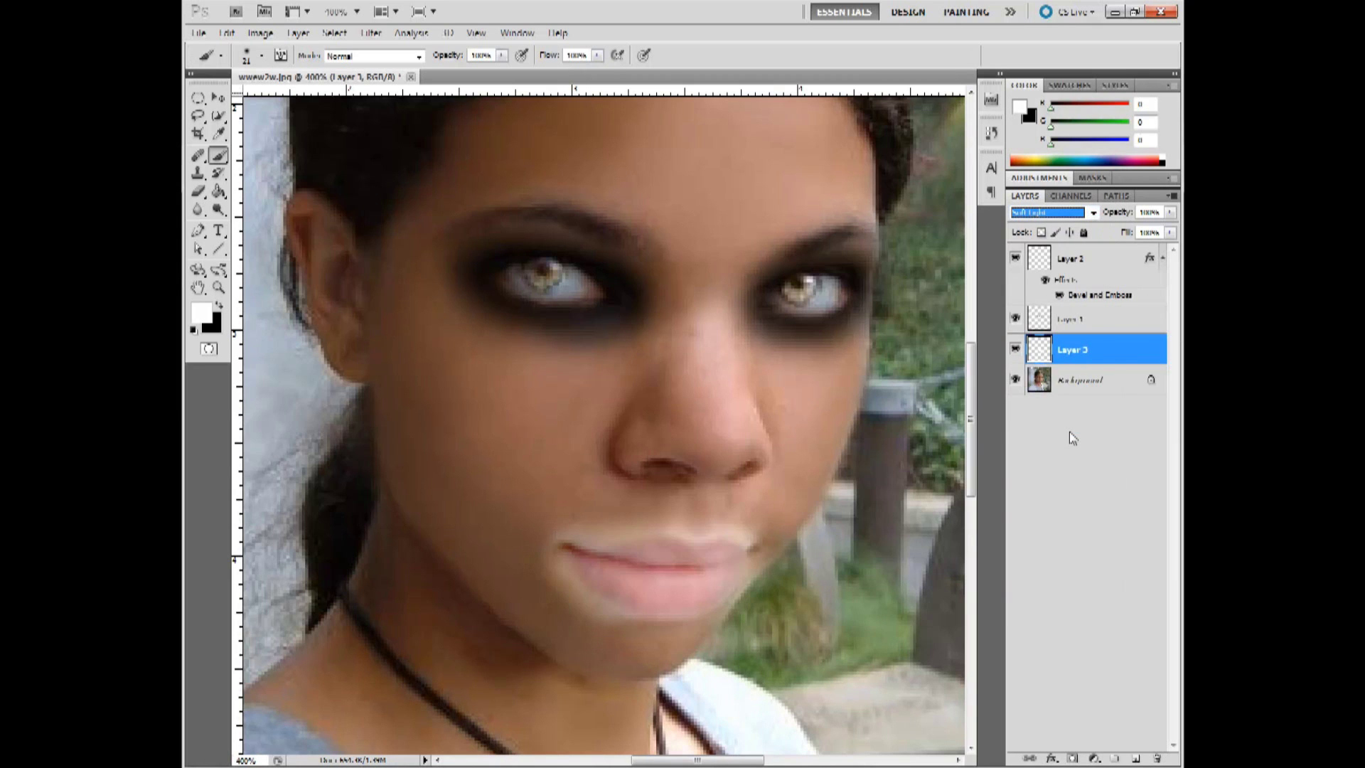
pyautogui.click(218, 97)
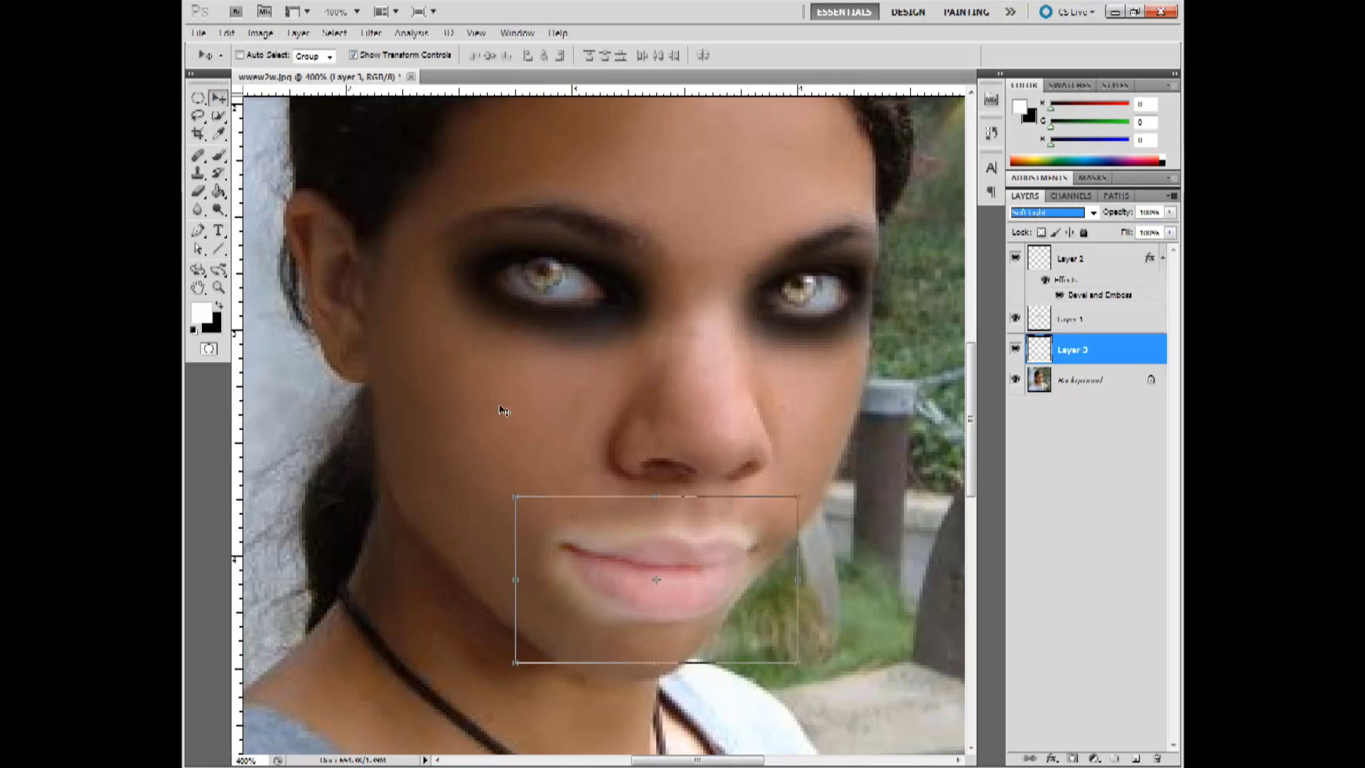
# Step: Colorize Layer 3 with a Hue/Saturation adjustment at hue 0, saturation 69 and lightness about -96
pyautogui.click(260, 33)
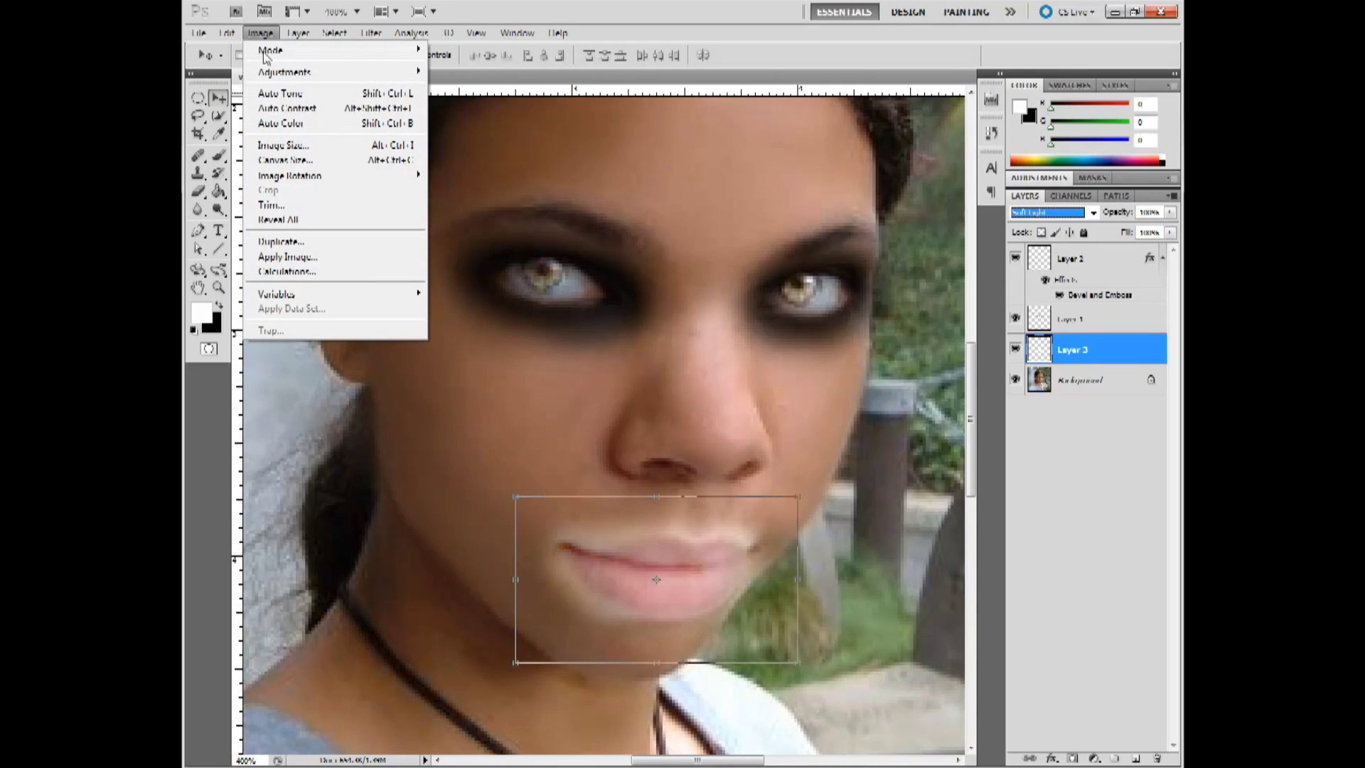
pyautogui.moveTo(272, 74)
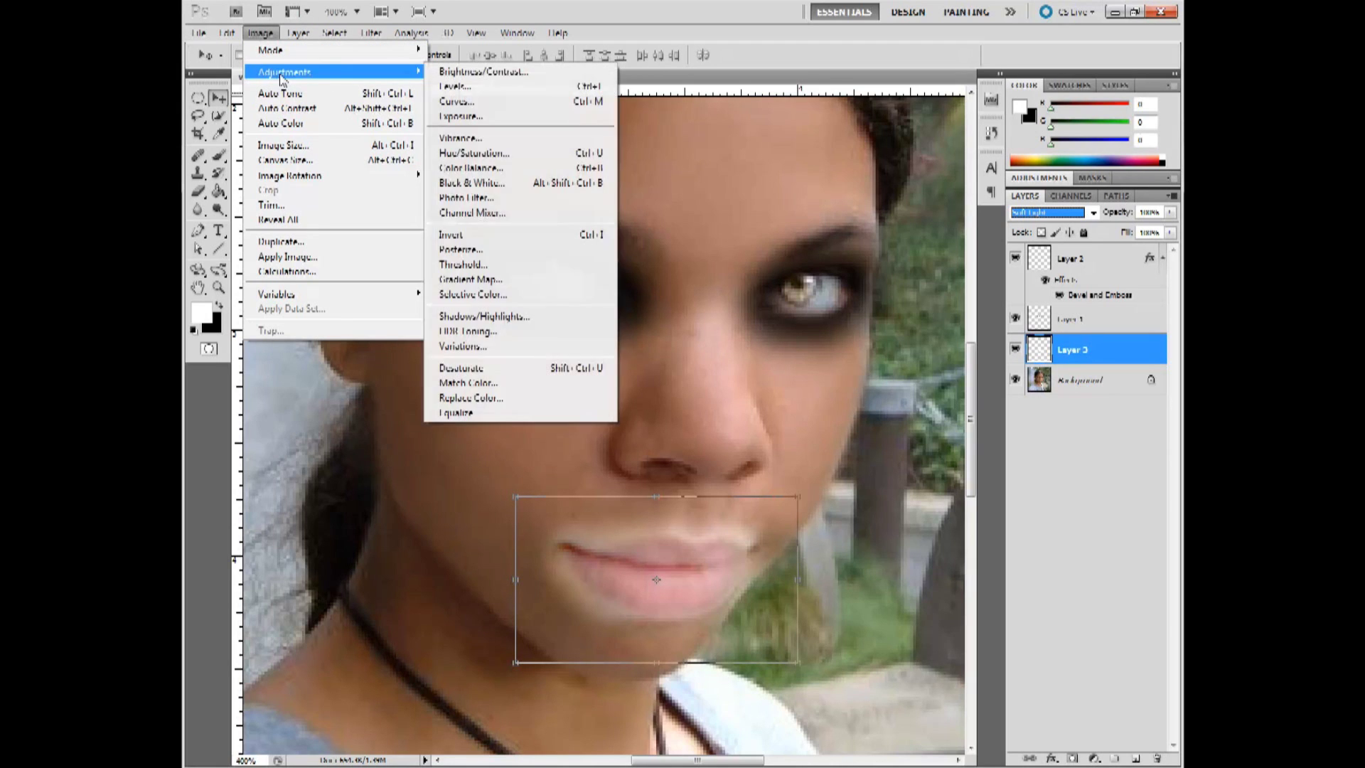
pyautogui.click(467, 151)
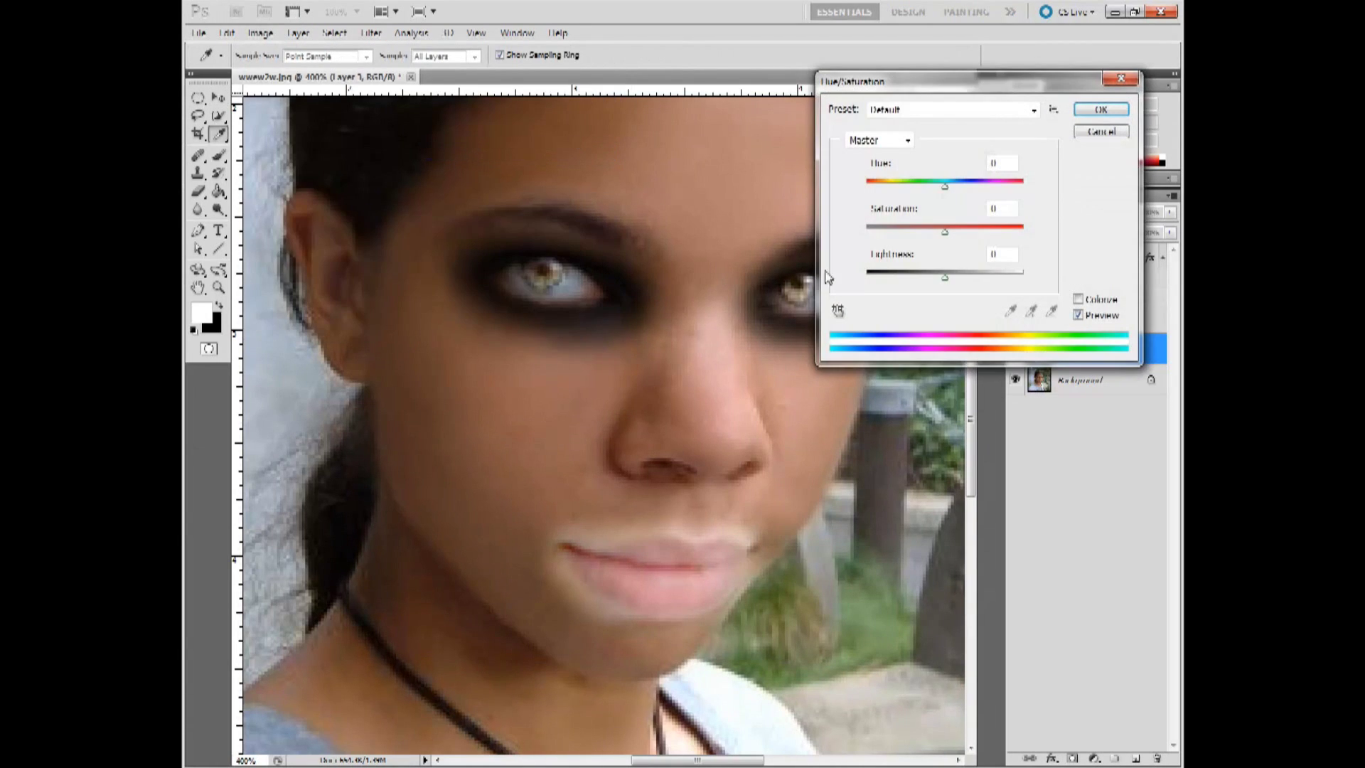
pyautogui.click(1078, 300)
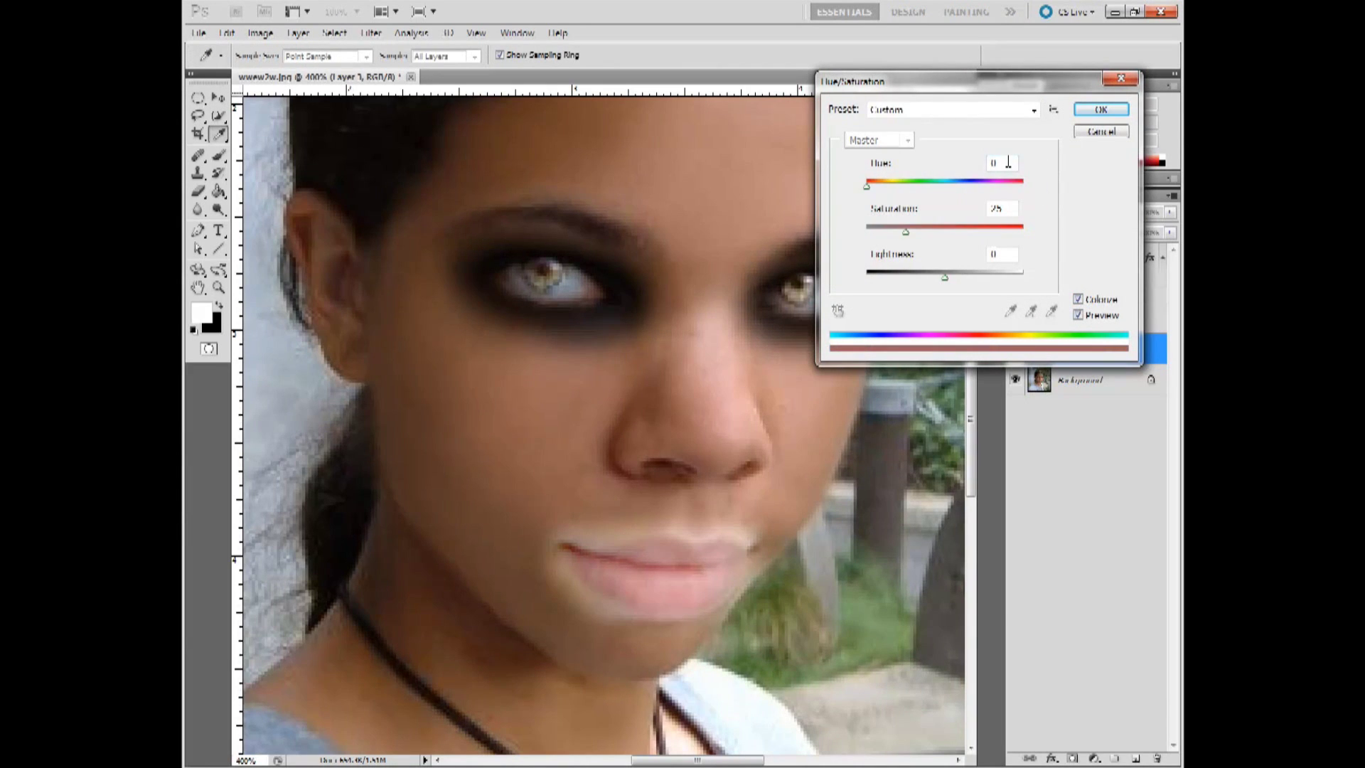
pyautogui.doubleClick(1003, 210)
pyautogui.write('64')
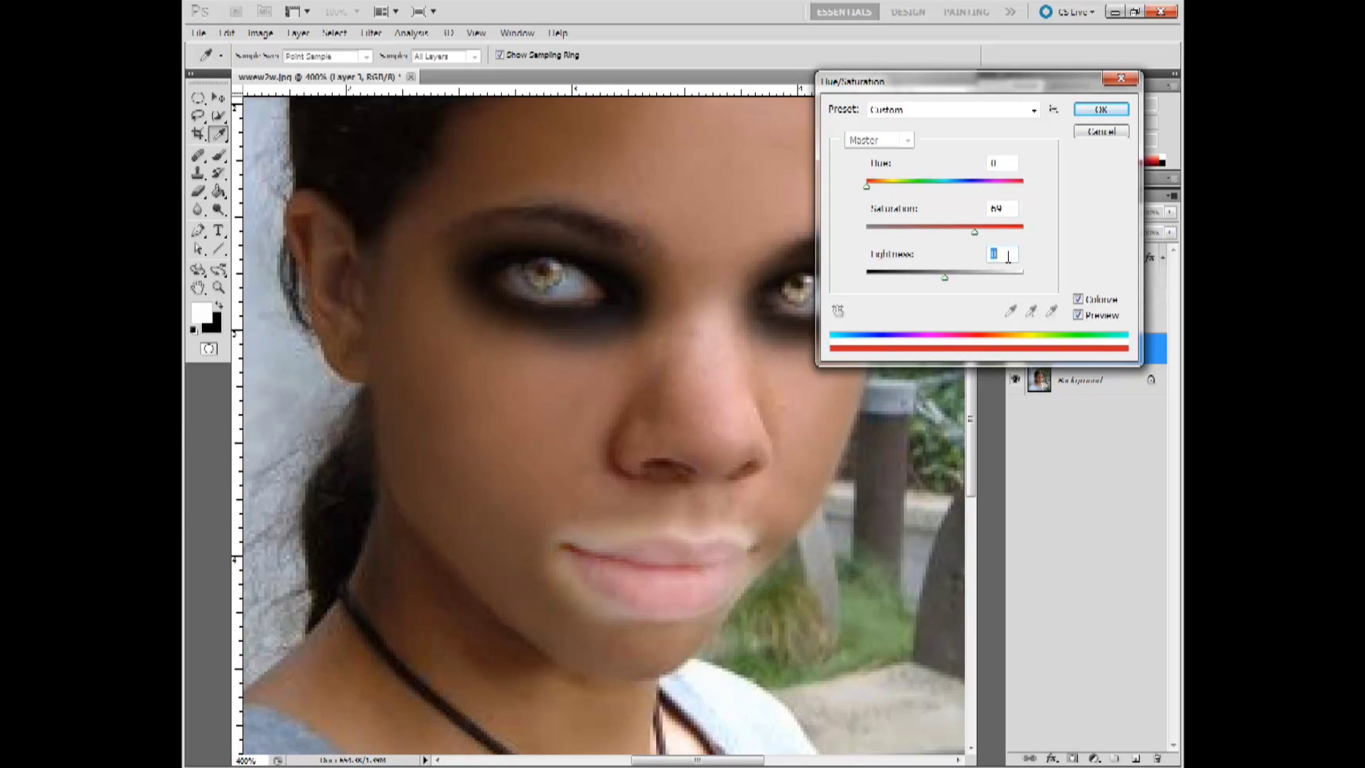
pyautogui.moveTo(945, 277); pyautogui.dragTo(869, 275)
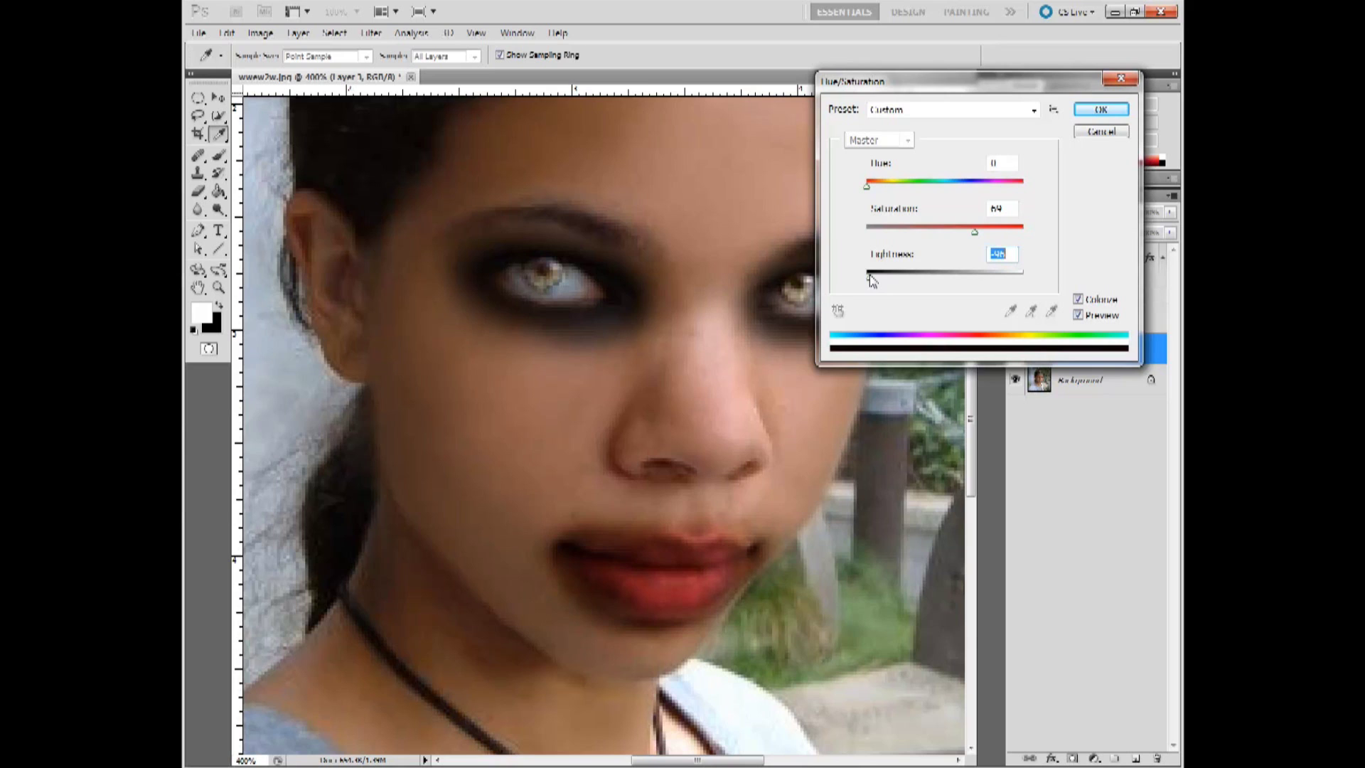
pyautogui.click(1095, 109)
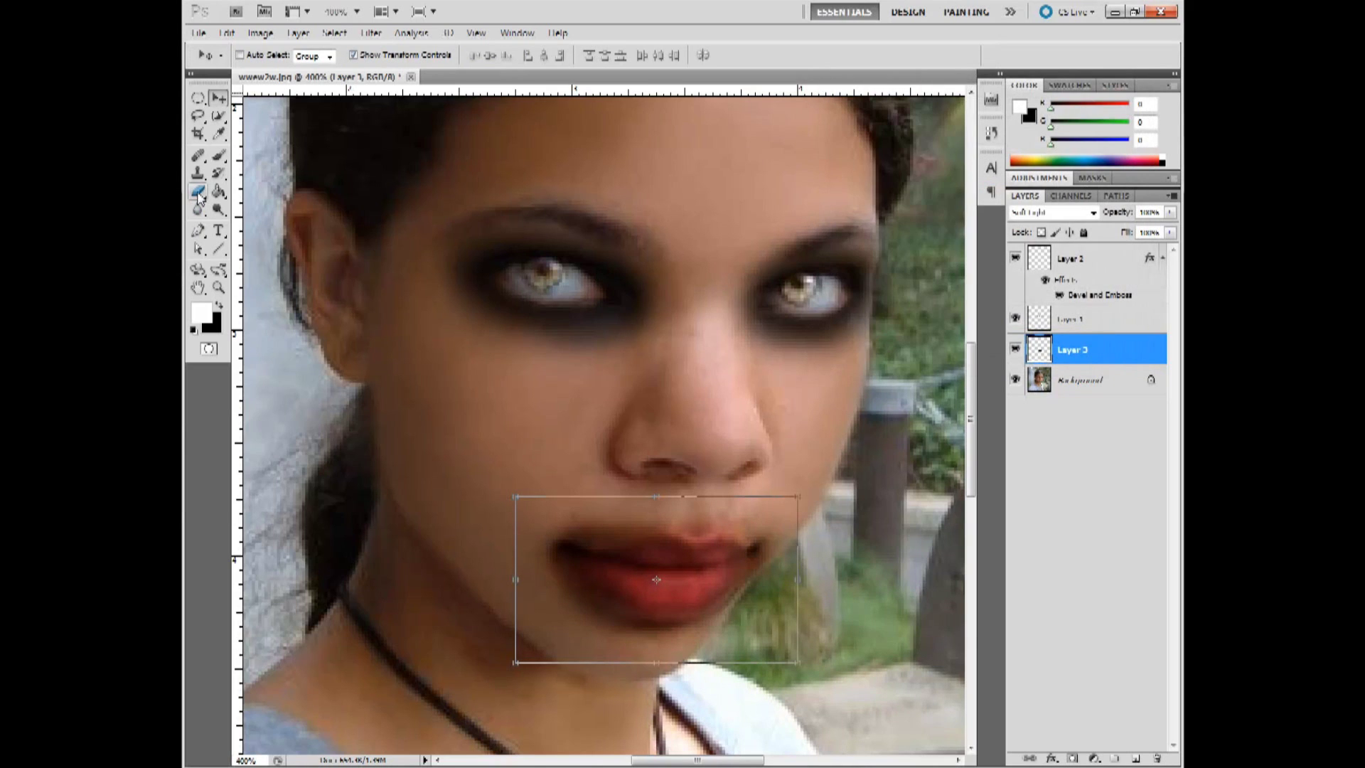
# Step: Erase the dark spill around the lips on Layer 3 with a soft 10 px Eraser at 100% opacity
pyautogui.click(197, 192)
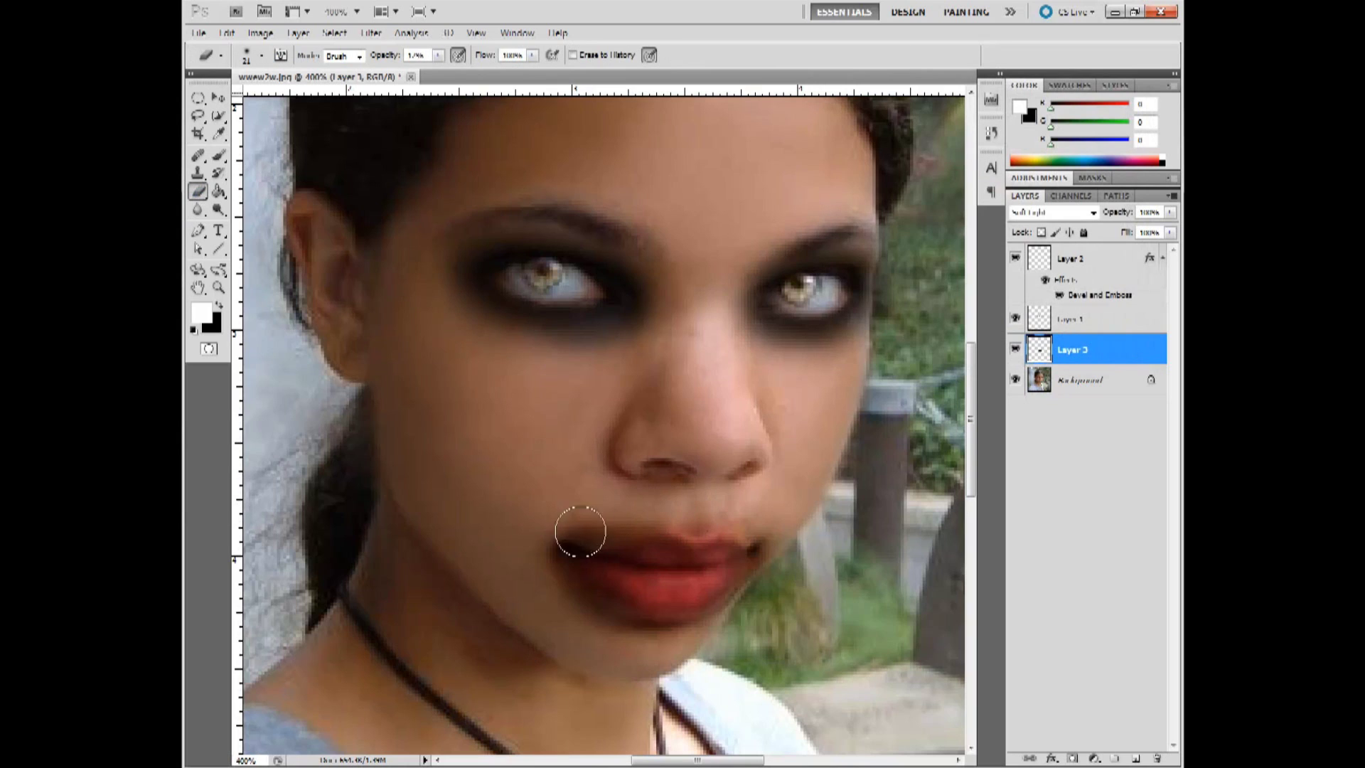
pyautogui.click(262, 57)
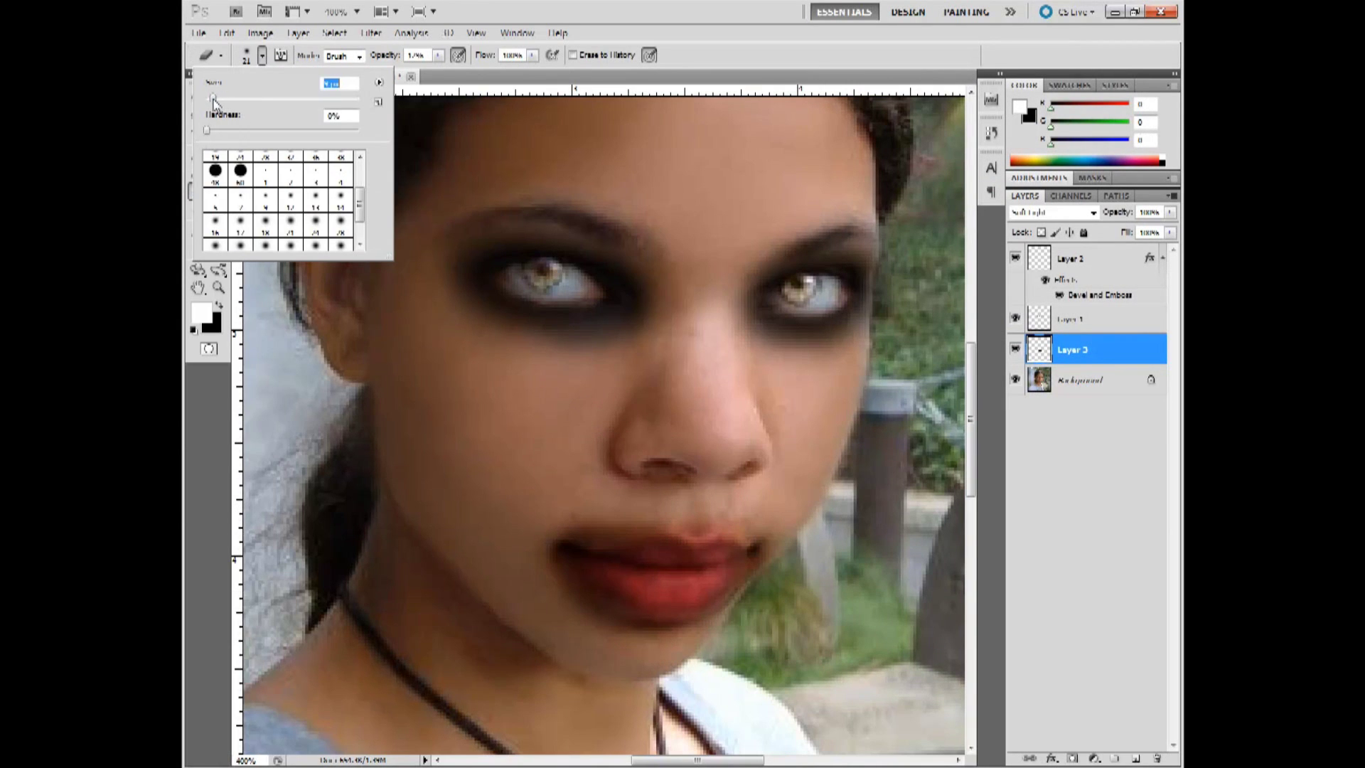
pyautogui.moveTo(216, 101); pyautogui.dragTo(214, 100)
pyautogui.click(439, 60)
pyautogui.moveTo(438, 71); pyautogui.dragTo(569, 85)
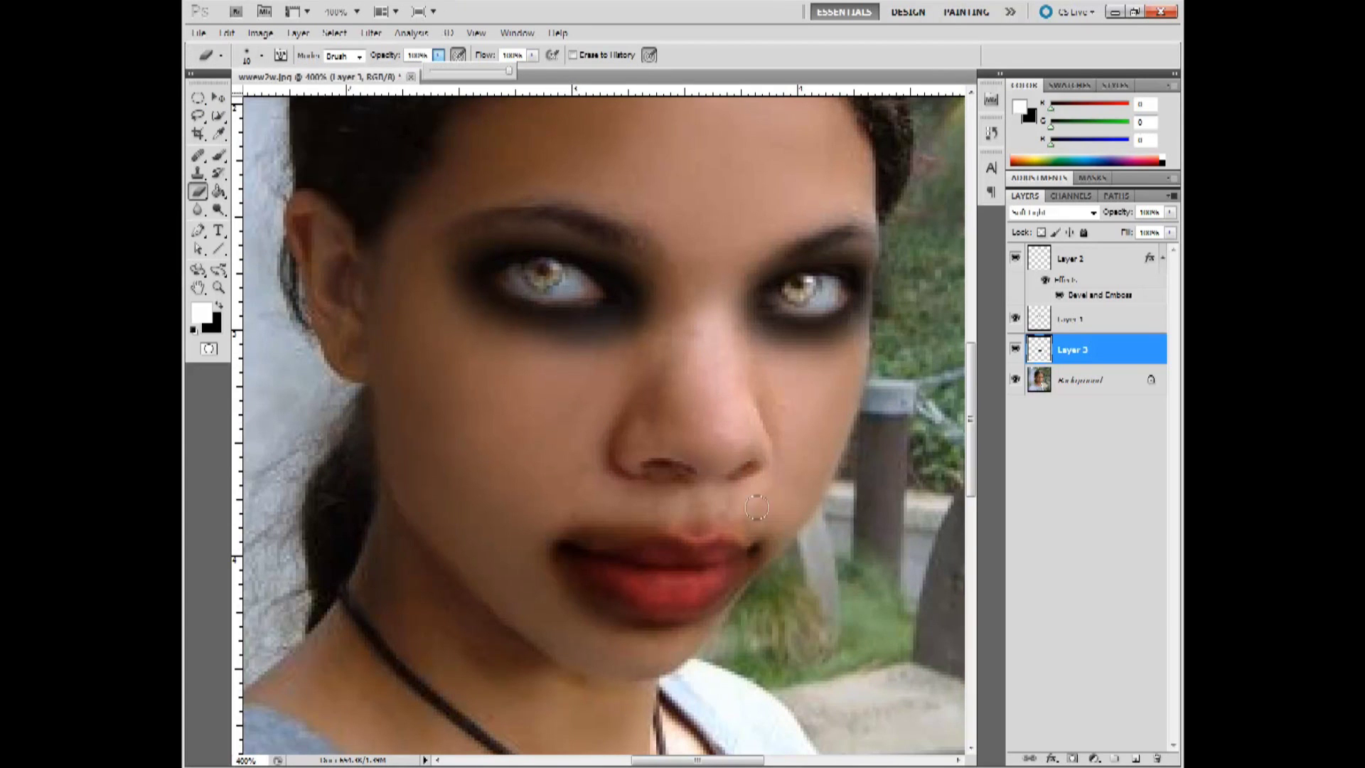
pyautogui.click(724, 507)
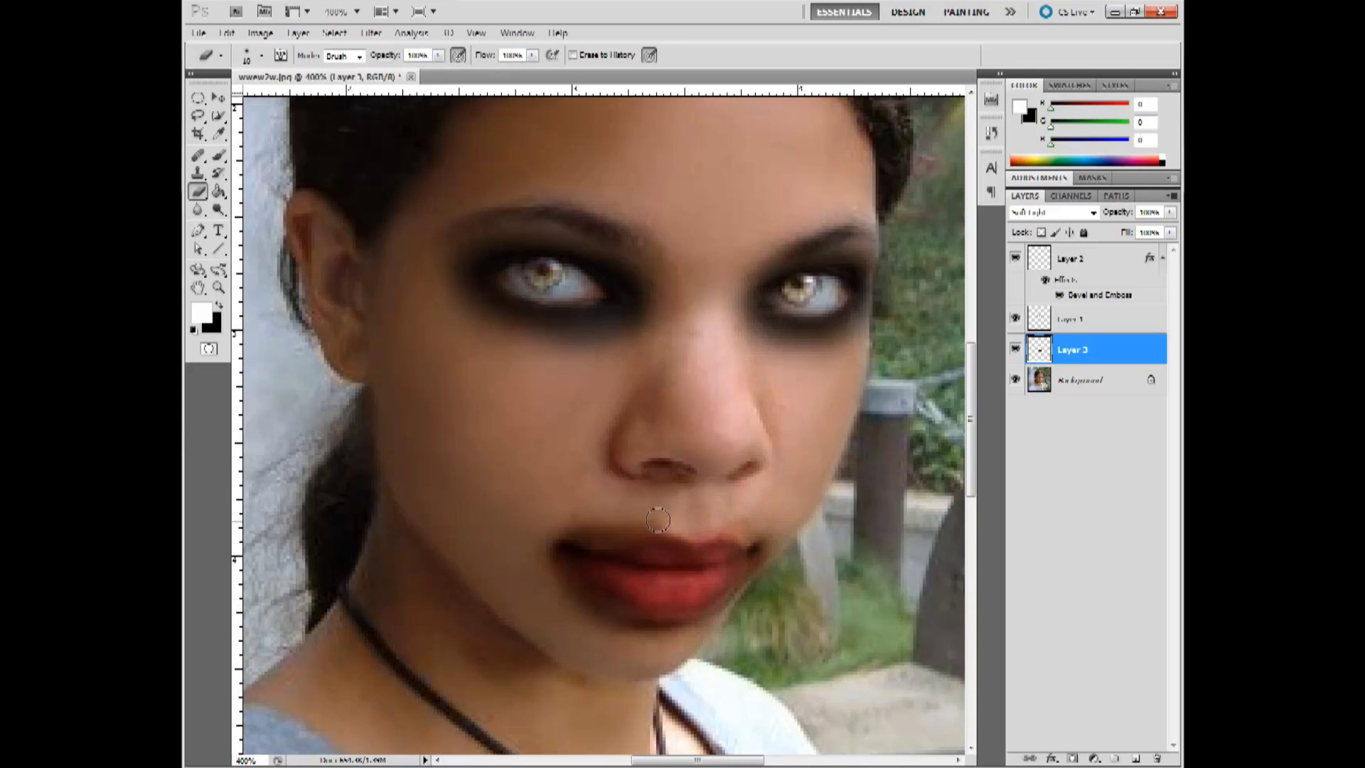
pyautogui.moveTo(637, 520)
pyautogui.mouseDown()
pyautogui.moveTo(543, 545)
pyautogui.moveTo(564, 535)
pyautogui.moveTo(548, 578)
pyautogui.moveTo(588, 609)
pyautogui.moveTo(707, 631)
pyautogui.moveTo(746, 611)
pyautogui.moveTo(772, 549)
pyautogui.moveTo(739, 611)
pyautogui.mouseUp()
pyautogui.moveTo(604, 581)
pyautogui.mouseDown()
pyautogui.moveTo(540, 552)
pyautogui.moveTo(551, 548)
pyautogui.moveTo(565, 590)
pyautogui.moveTo(582, 600)
pyautogui.moveTo(547, 540)
pyautogui.moveTo(577, 591)
pyautogui.moveTo(631, 621)
pyautogui.moveTo(771, 549)
pyautogui.moveTo(762, 532)
pyautogui.moveTo(652, 513)
pyautogui.moveTo(555, 527)
pyautogui.mouseUp()
pyautogui.moveTo(745, 530)
pyautogui.mouseDown()
pyautogui.moveTo(775, 541)
pyautogui.moveTo(758, 581)
pyautogui.moveTo(718, 607)
pyautogui.moveTo(727, 621)
pyautogui.moveTo(670, 632)
pyautogui.moveTo(692, 638)
pyautogui.moveTo(715, 624)
pyautogui.moveTo(600, 621)
pyautogui.moveTo(597, 584)
pyautogui.mouseUp()
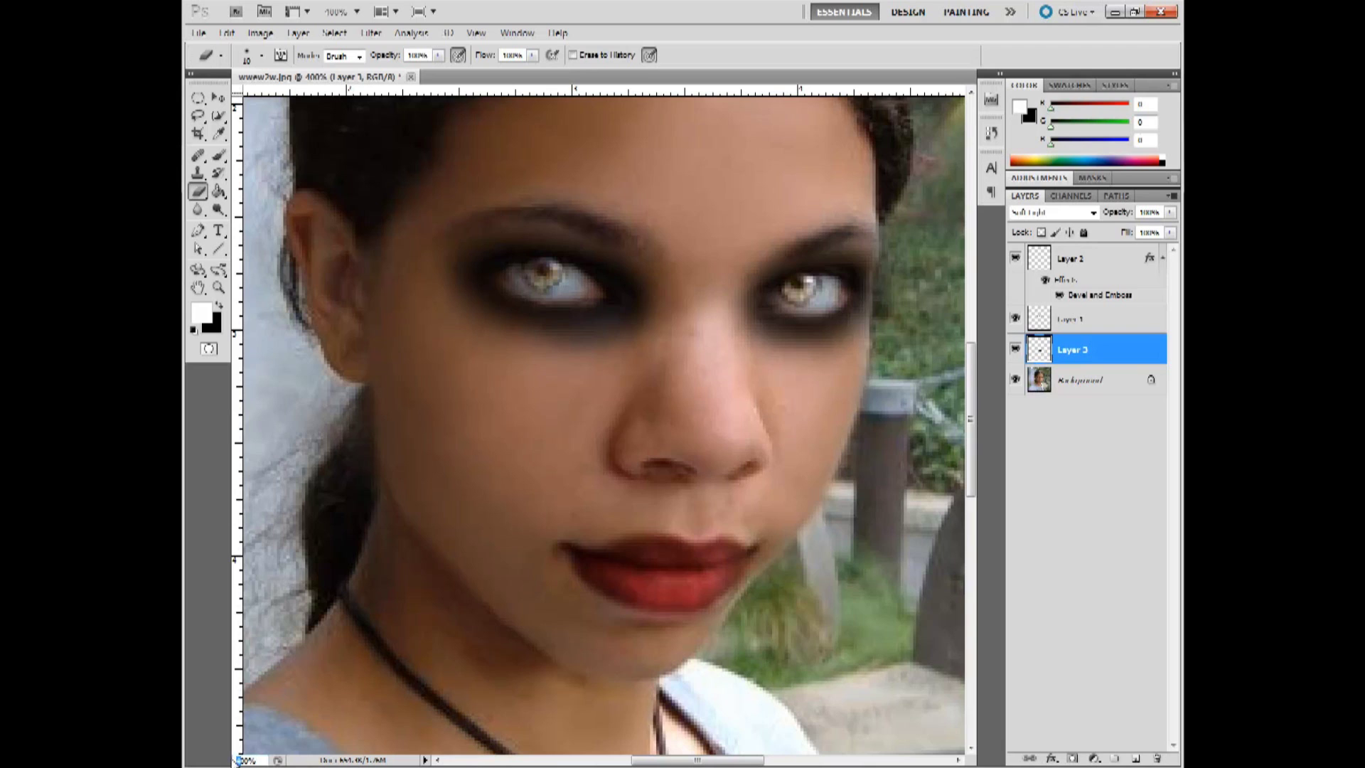
# Step: Lower the opacity of Layer 3 to about 64%
pyautogui.hotkey('ctrl', '1')
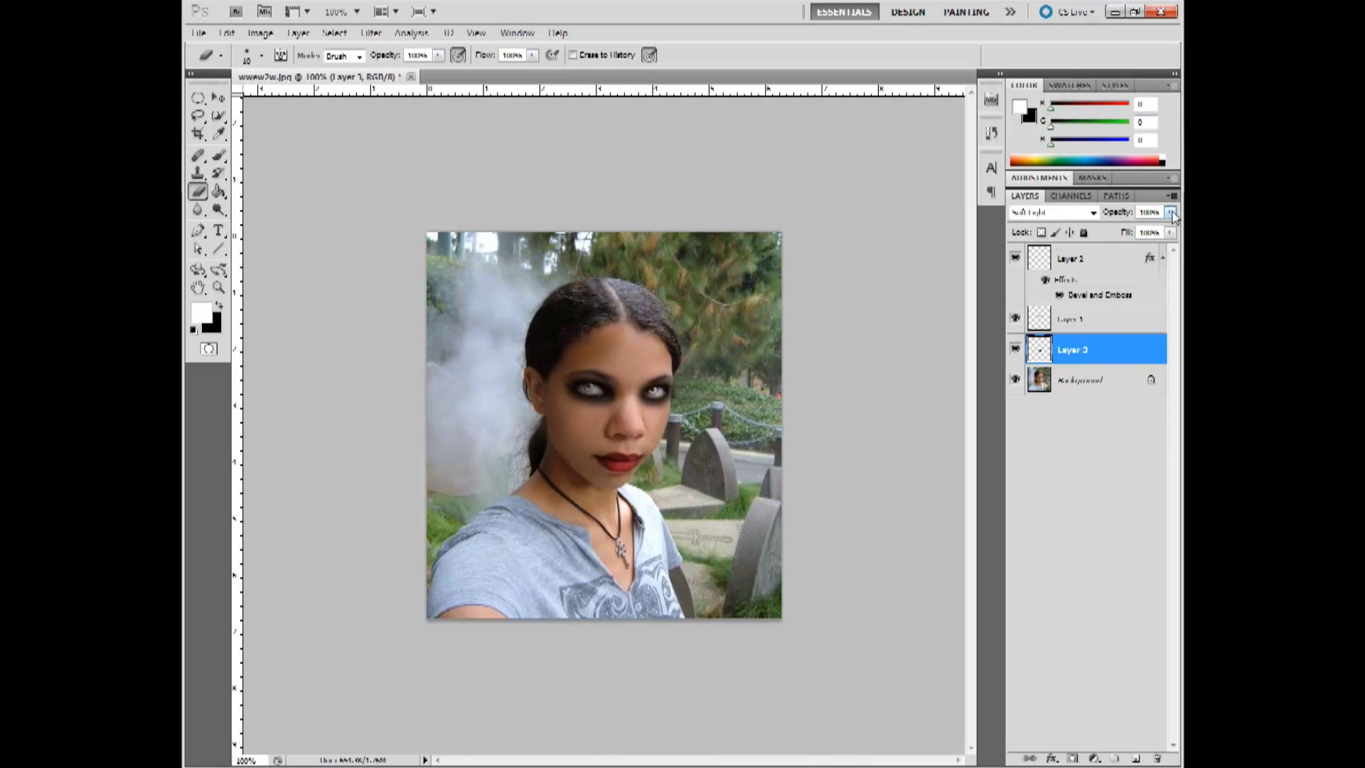
pyautogui.click(1151, 212)
pyautogui.write('60')
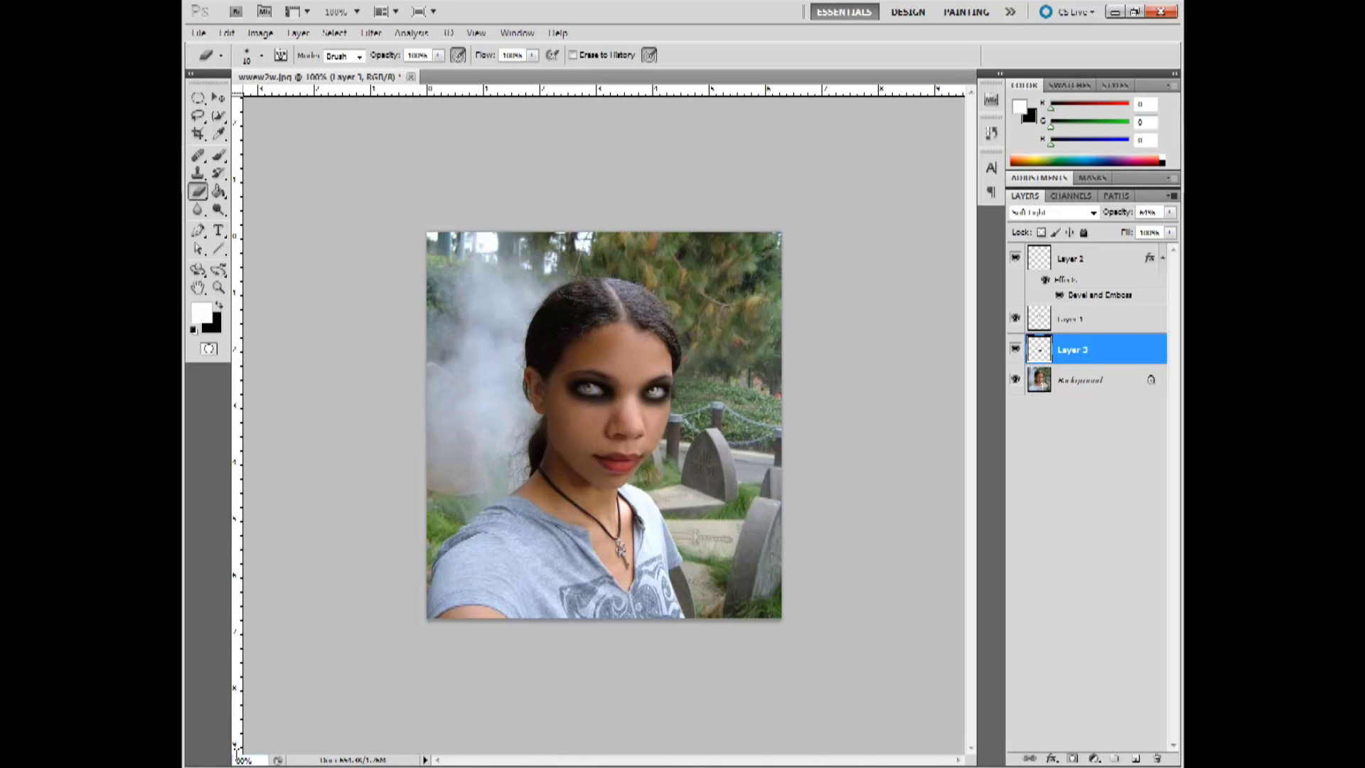
# Step: Set the Dodge tool to a soft 43 px brush and the Shadows range for work on the lips
pyautogui.write('400')
pyautogui.press('Return')
pyautogui.moveTo(217, 210); pyautogui.dragTo(270, 207)
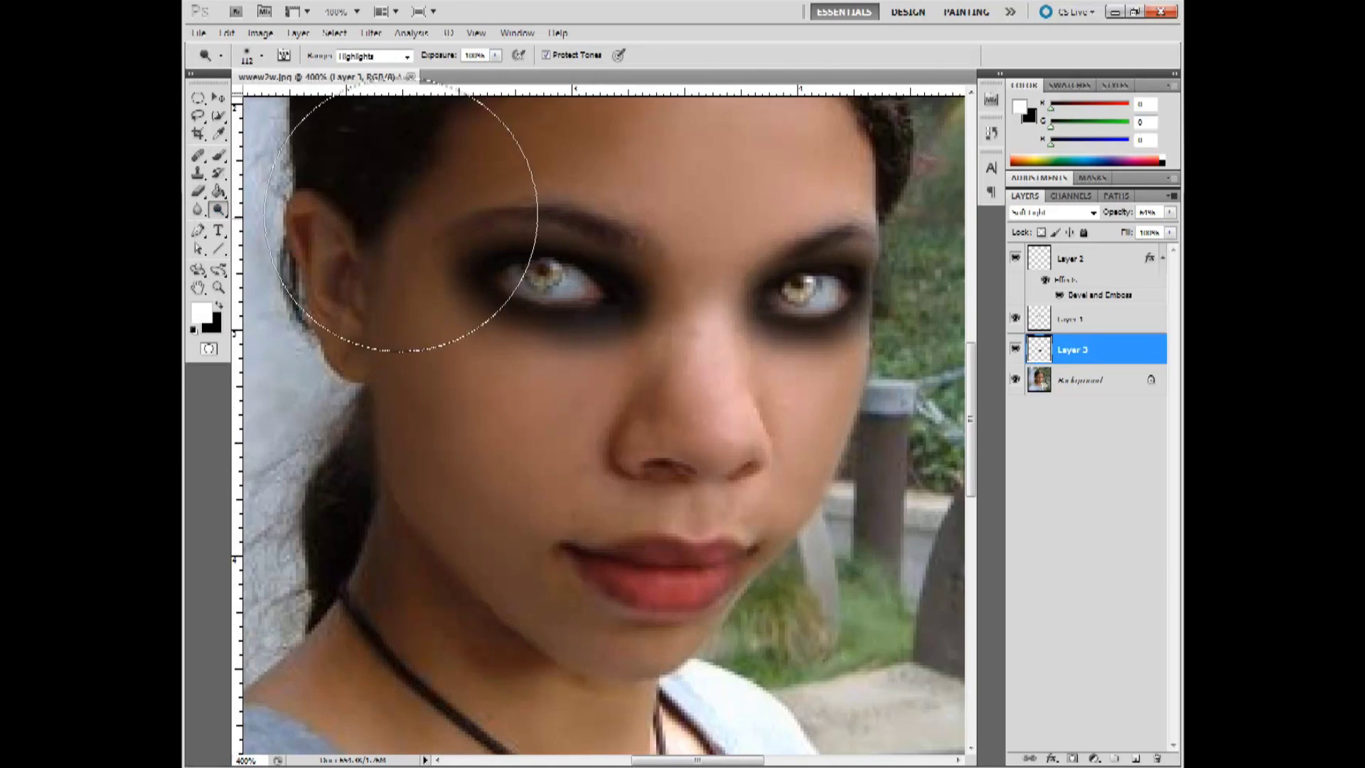
pyautogui.click(262, 56)
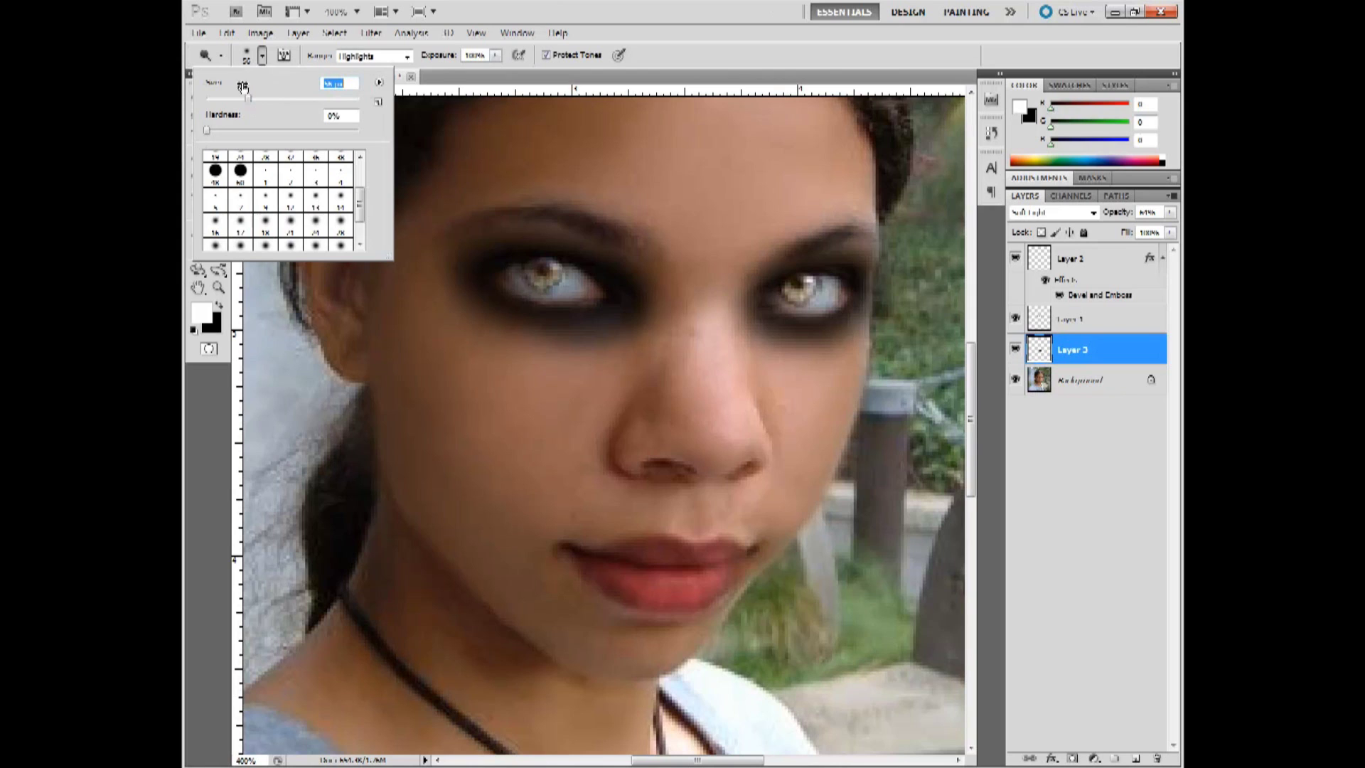
pyautogui.click(472, 721)
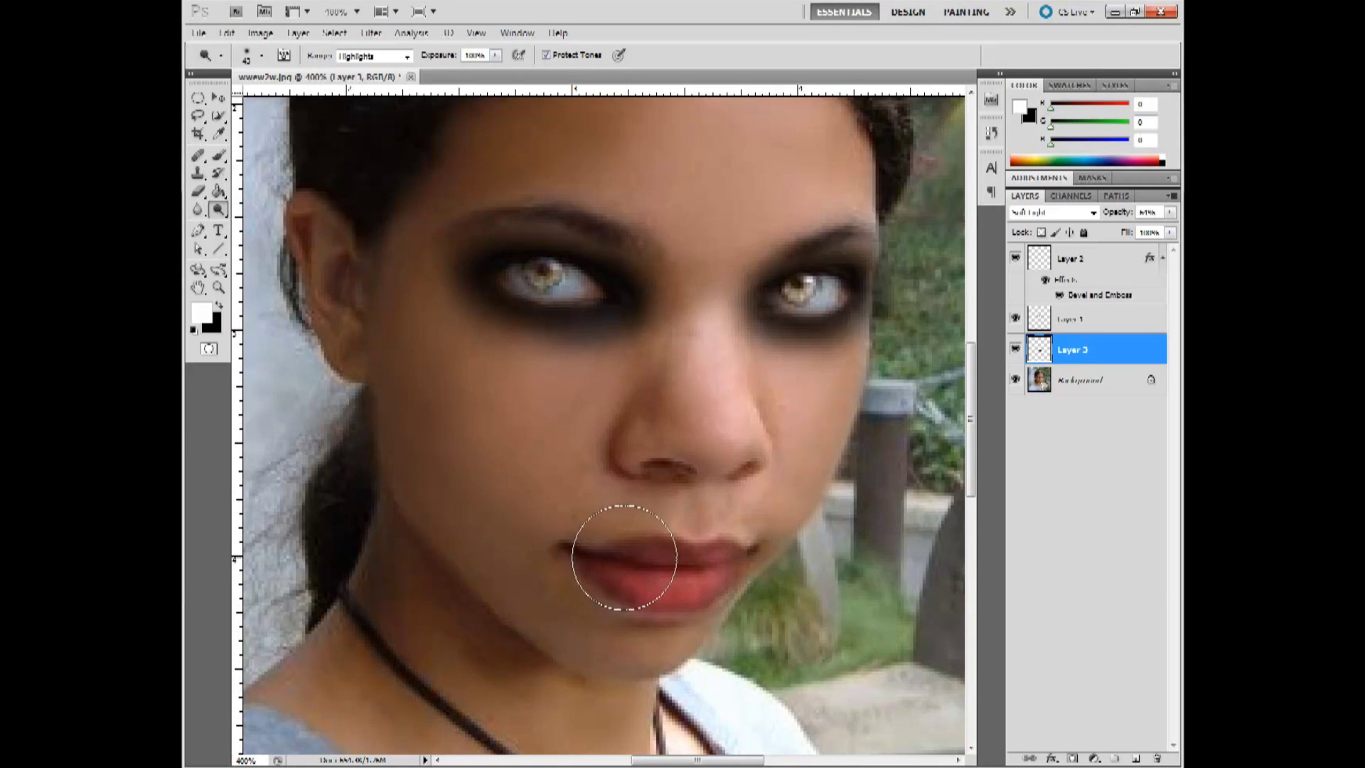
pyautogui.click(402, 57)
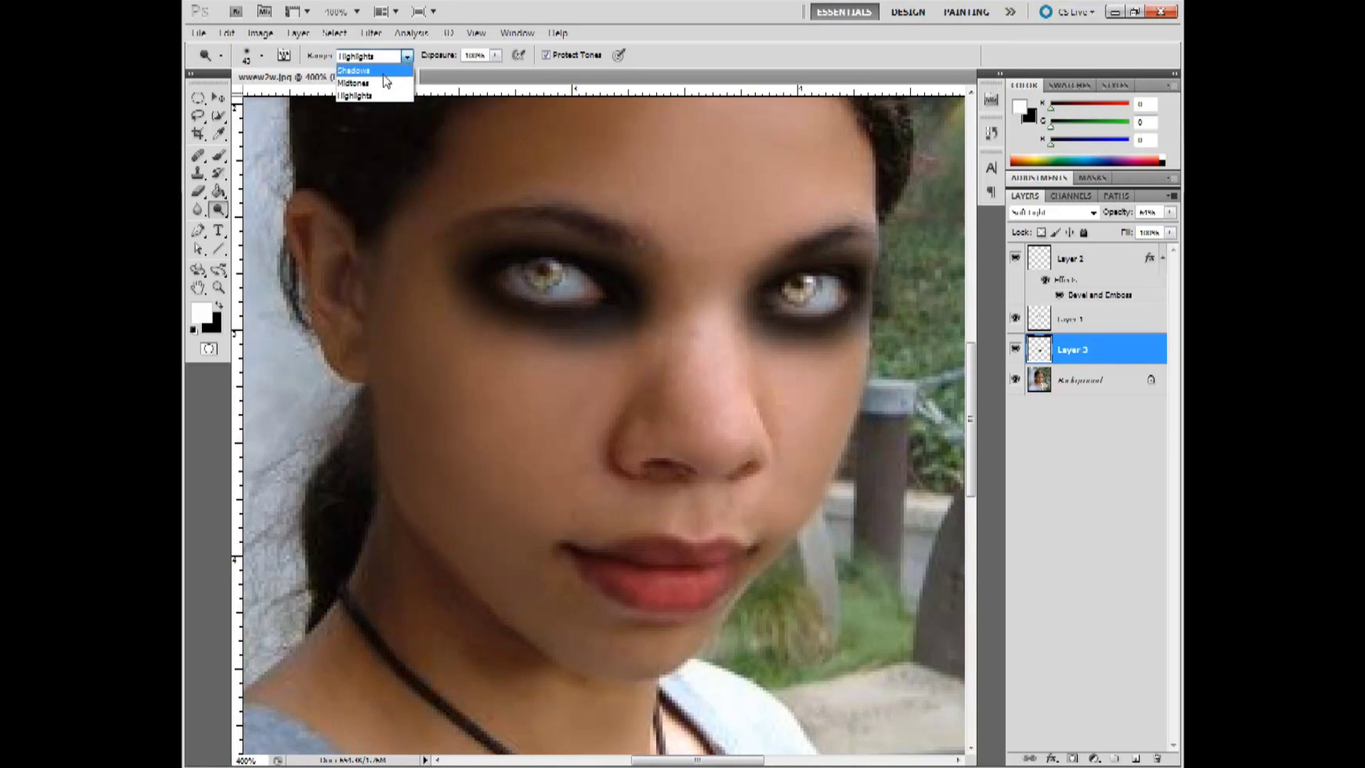
pyautogui.click(366, 71)
# Step: Try to darken the lips on Layer 3 with the Burn tool in the Shadows range, raising the exposure to about 69%
pyautogui.click(220, 211)
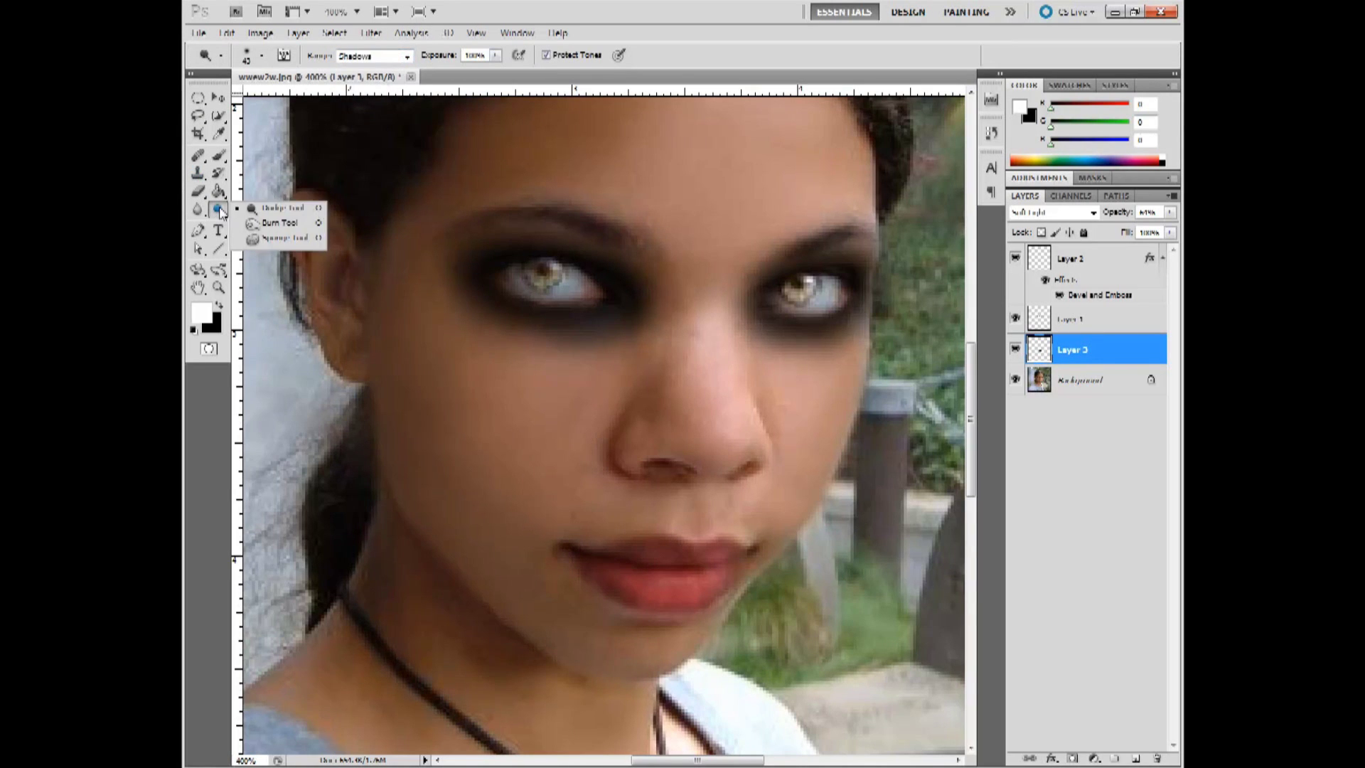
pyautogui.click(279, 223)
pyautogui.moveTo(582, 592)
pyautogui.mouseDown()
pyautogui.moveTo(593, 565)
pyautogui.moveTo(636, 535)
pyautogui.moveTo(627, 576)
pyautogui.moveTo(591, 561)
pyautogui.moveTo(594, 547)
pyautogui.moveTo(565, 631)
pyautogui.moveTo(602, 534)
pyautogui.moveTo(615, 543)
pyautogui.moveTo(612, 584)
pyautogui.moveTo(636, 569)
pyautogui.moveTo(598, 546)
pyautogui.moveTo(618, 569)
pyautogui.mouseUp()
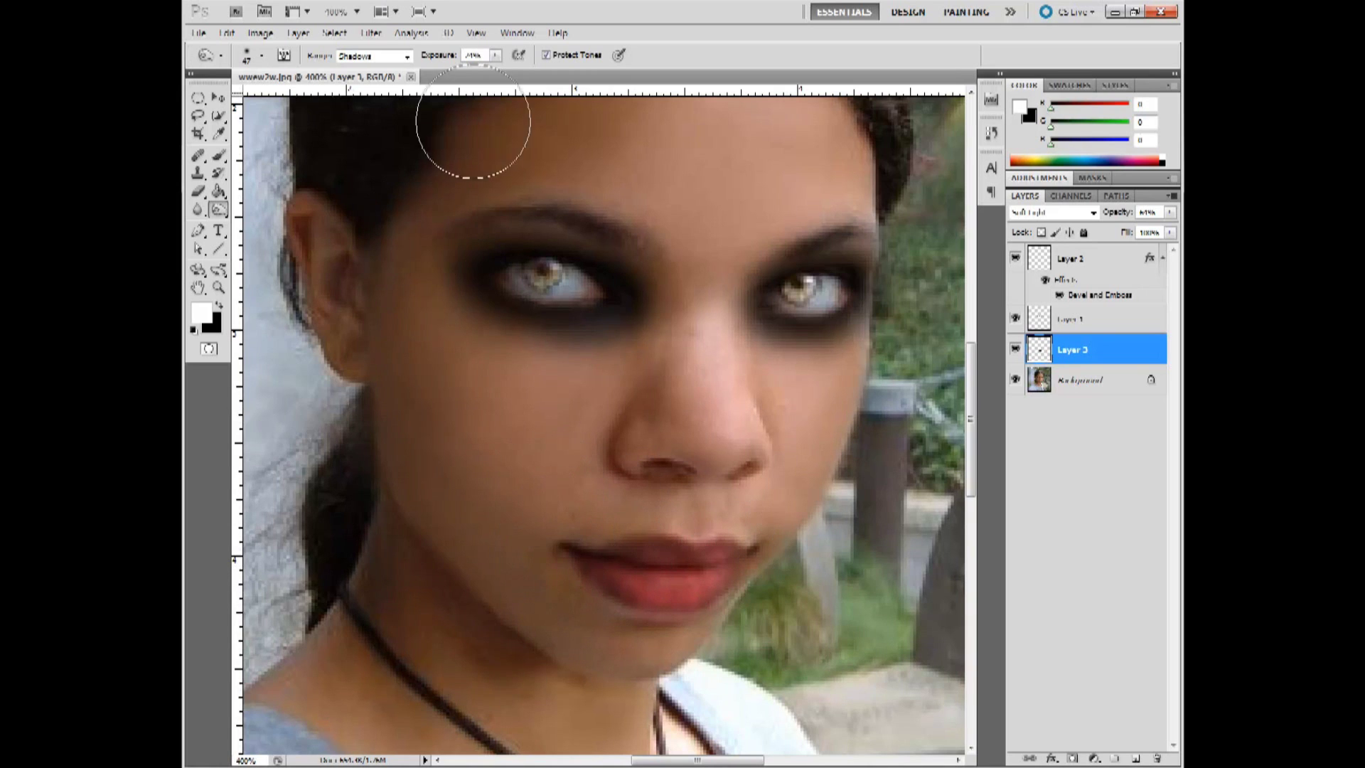
pyautogui.click(496, 57)
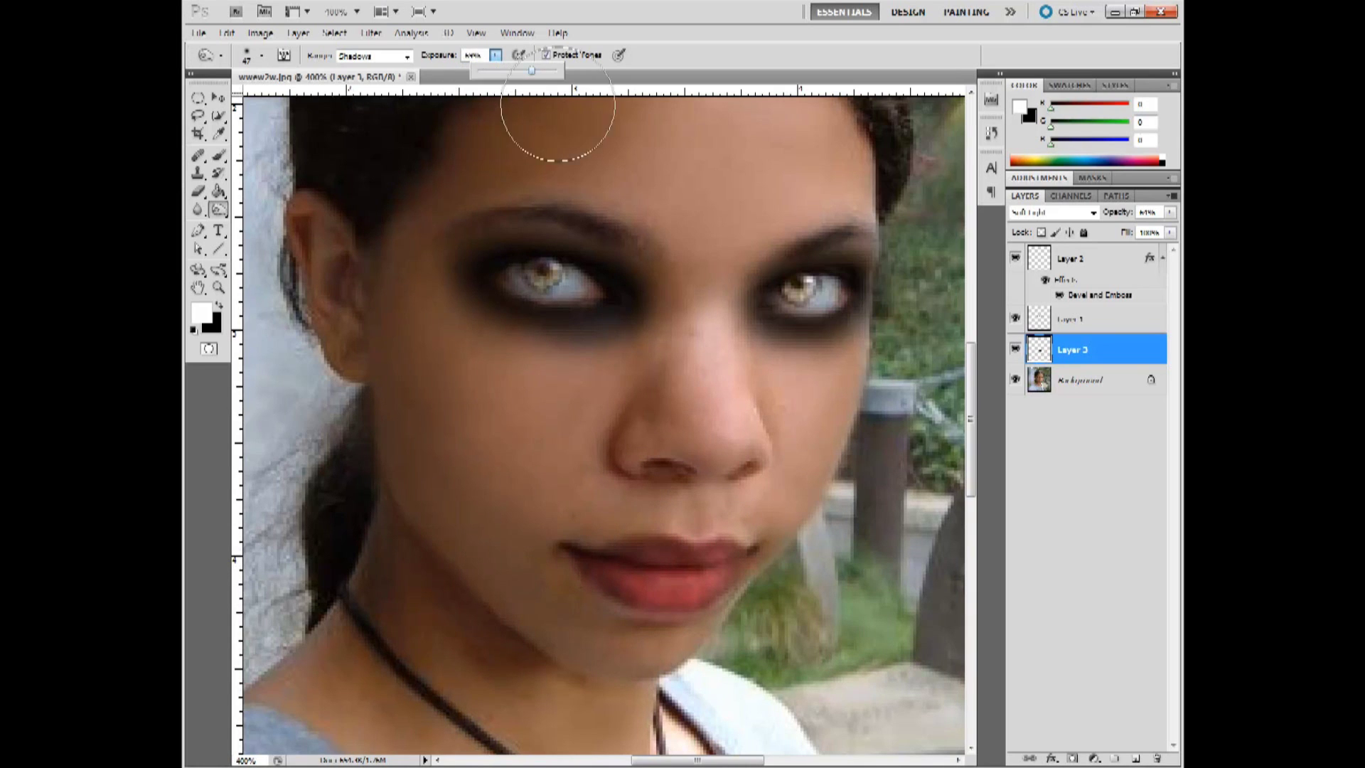
pyautogui.moveTo(624, 640)
pyautogui.mouseDown()
pyautogui.moveTo(587, 597)
pyautogui.moveTo(614, 527)
pyautogui.moveTo(568, 549)
pyautogui.moveTo(611, 533)
pyautogui.moveTo(682, 560)
pyautogui.moveTo(605, 577)
pyautogui.moveTo(542, 554)
pyautogui.mouseUp()
# Step: Try burning the lips on Layer 3 with the range set to Midtones and to Highlights
pyautogui.click(401, 57)
pyautogui.click(364, 78)
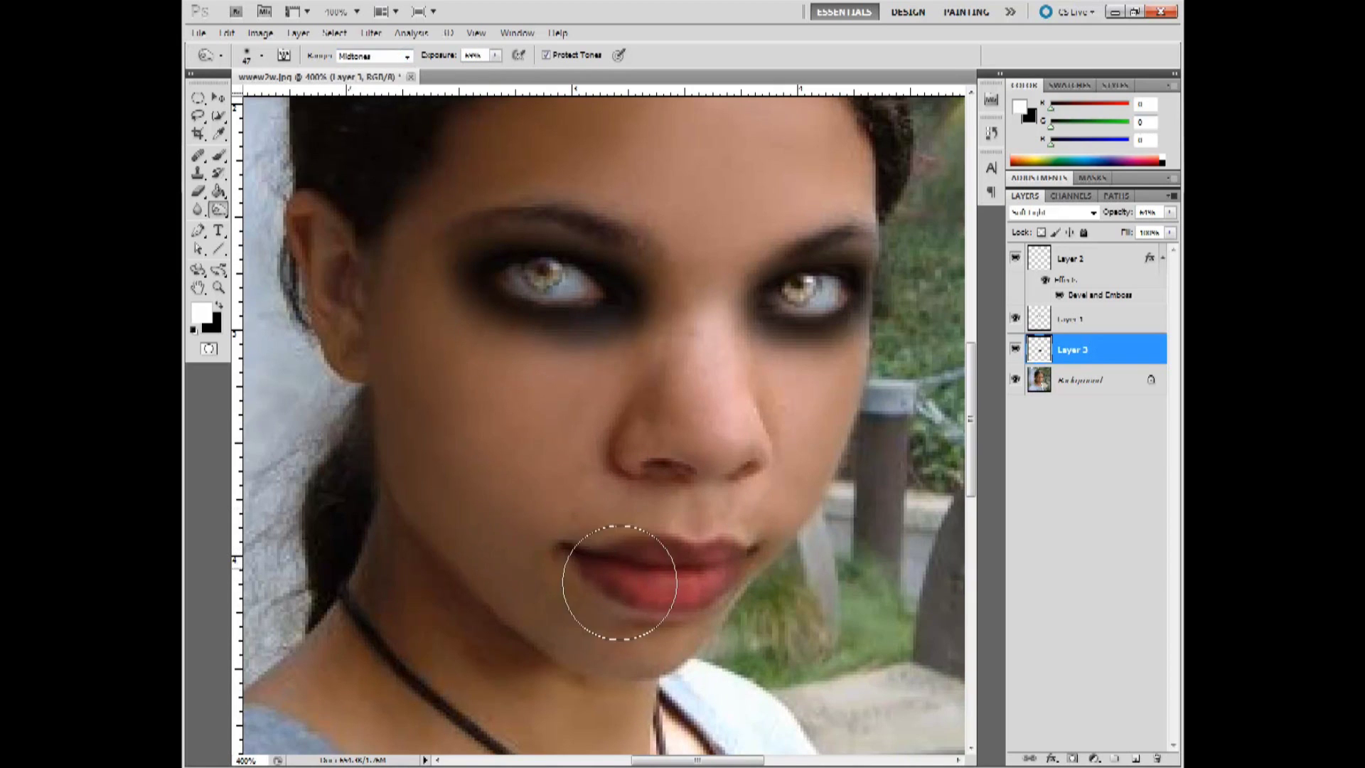
pyautogui.click(406, 57)
pyautogui.click(368, 89)
pyautogui.moveTo(638, 580); pyautogui.dragTo(643, 577)
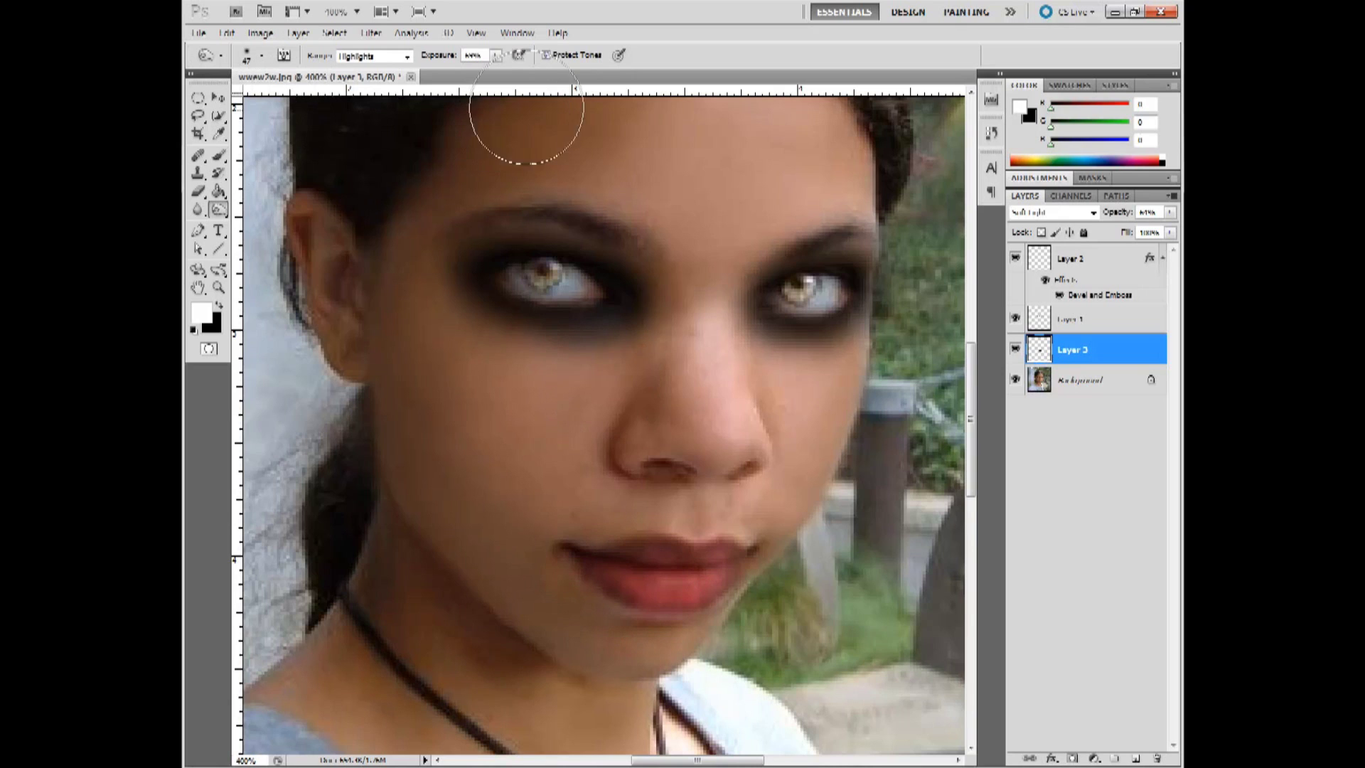
pyautogui.click(406, 57)
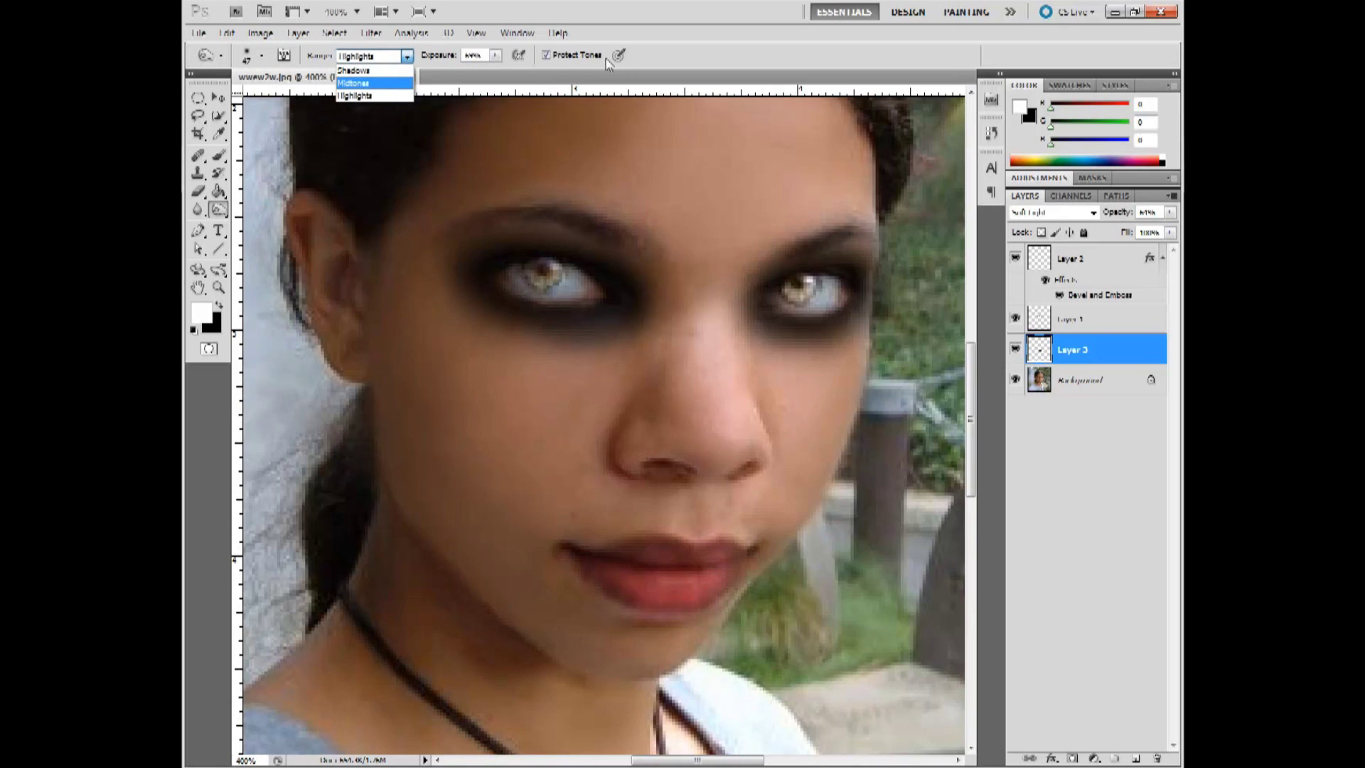
pyautogui.press('Escape')
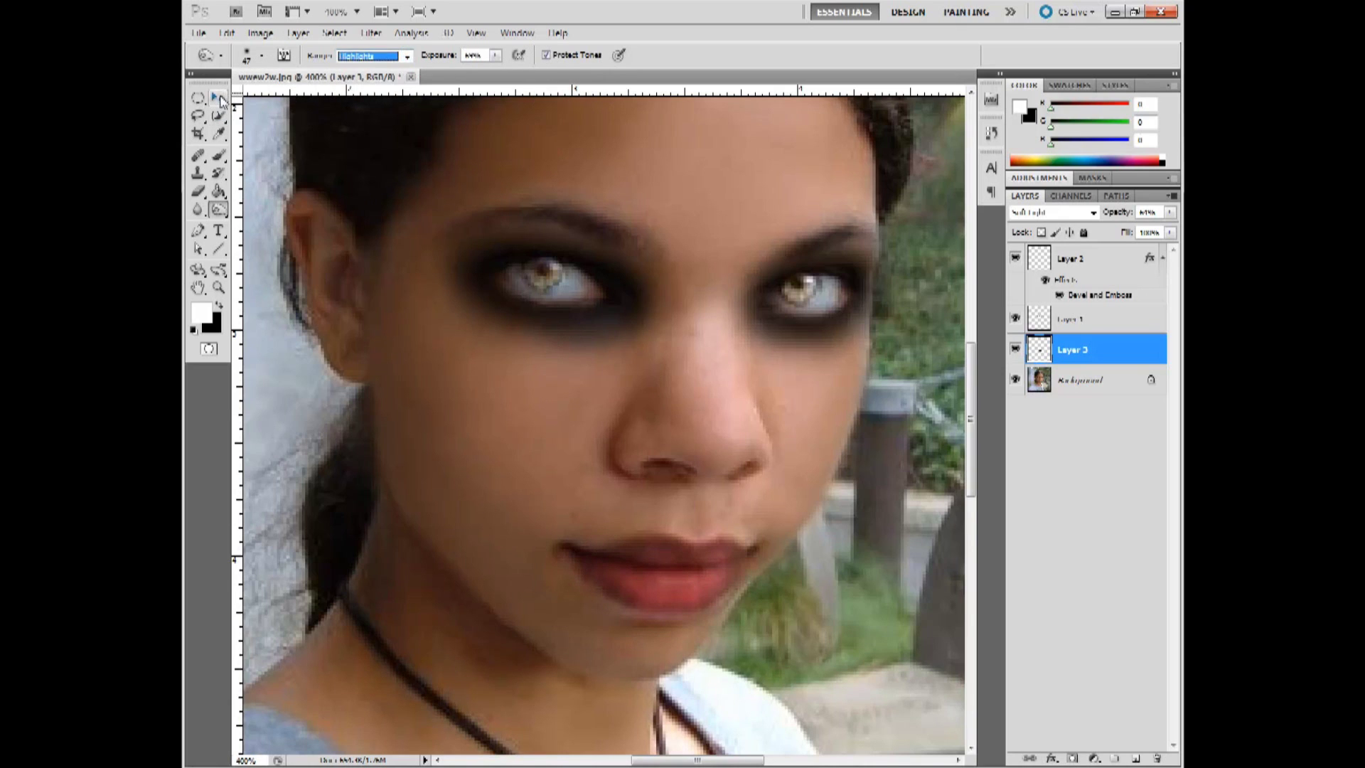
# Step: Set the opacity of Layer 3 to 100%
pyautogui.click(219, 100)
pyautogui.moveTo(1169, 212); pyautogui.dragTo(1174, 236)
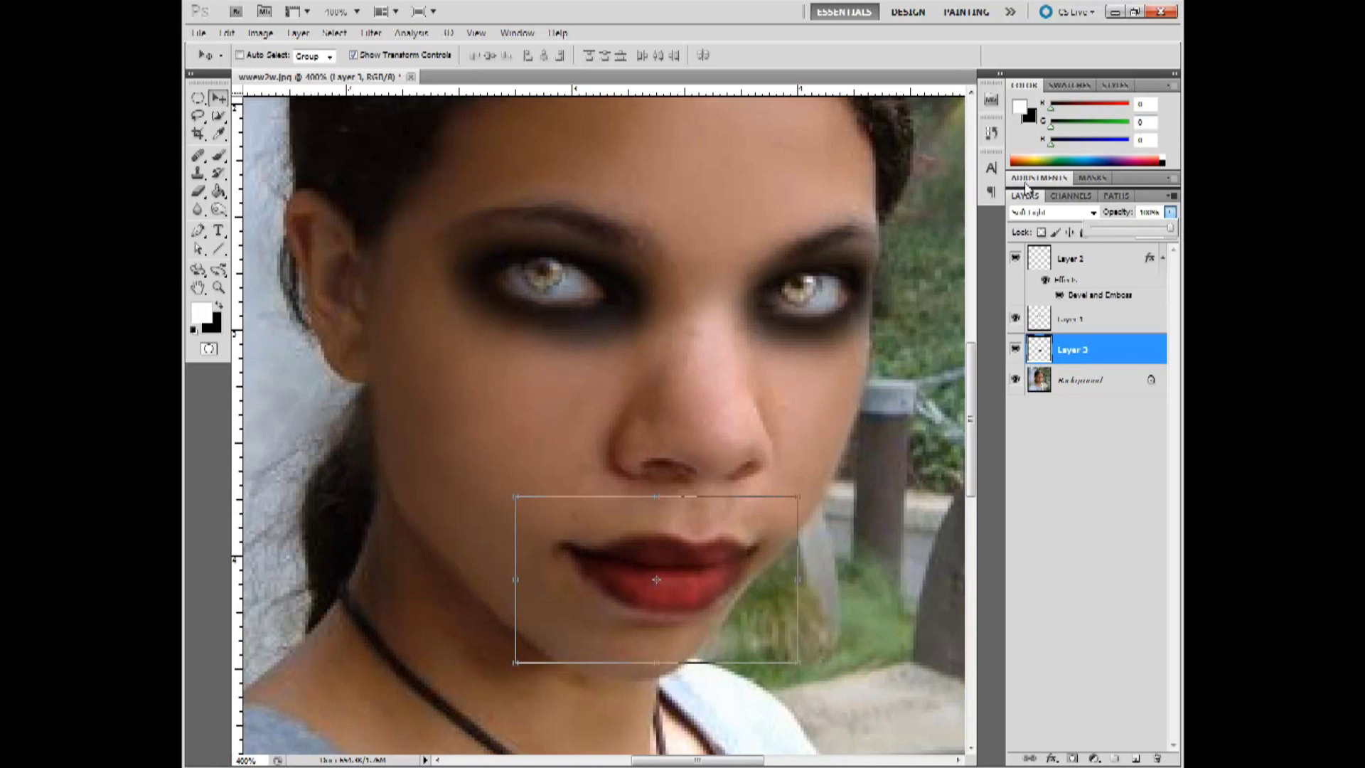
# Step: Burn over the lips on Layer 3 with the Burn tool in the Midtones range
pyautogui.click(218, 209)
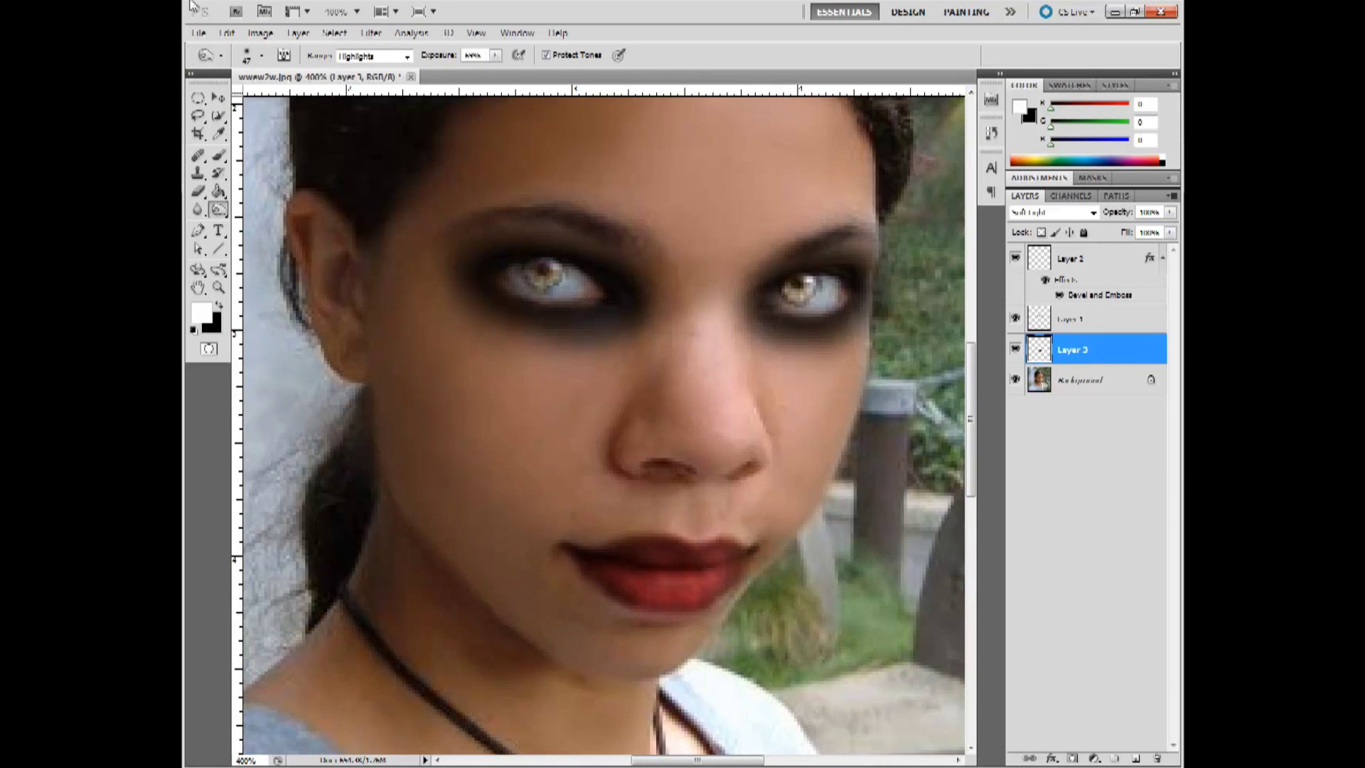
pyautogui.click(407, 56)
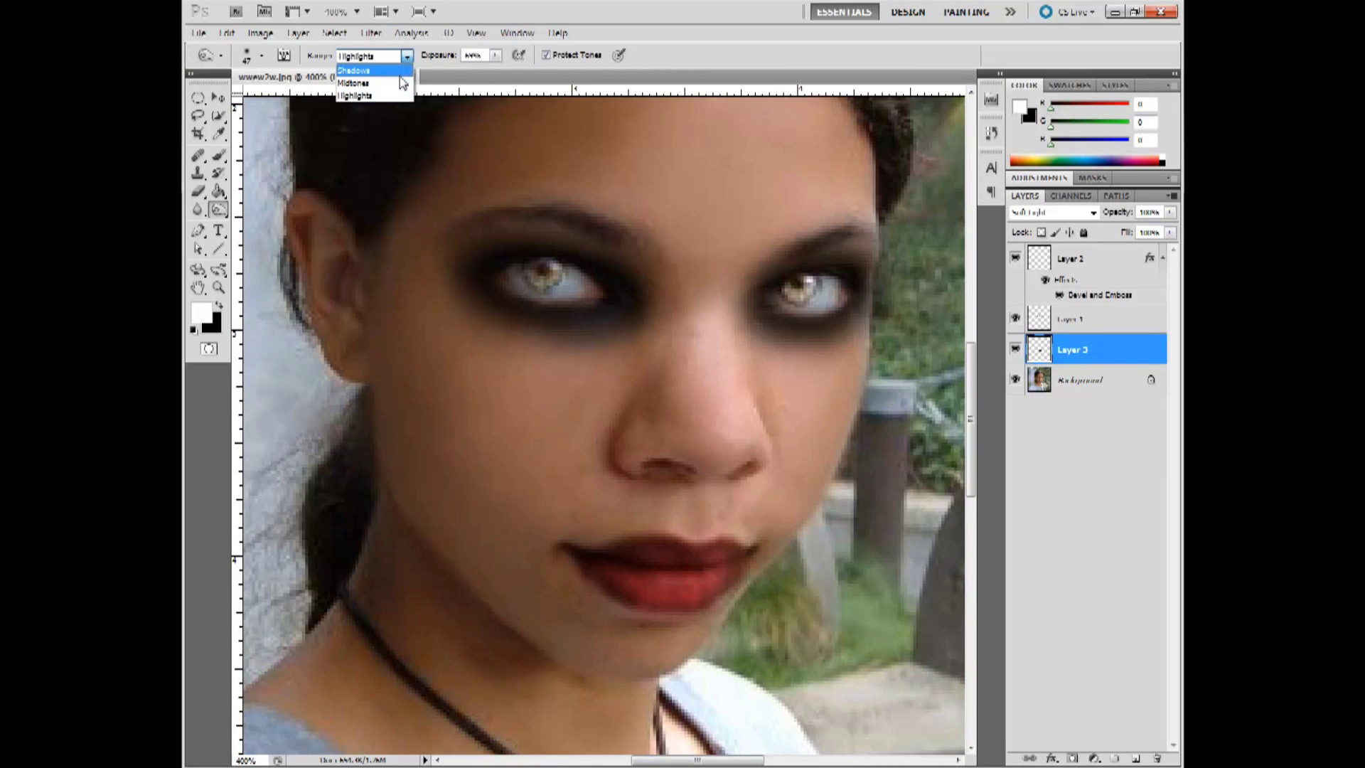
pyautogui.click(402, 80)
pyautogui.moveTo(609, 548)
pyautogui.mouseDown()
pyautogui.moveTo(670, 669)
pyautogui.moveTo(522, 546)
pyautogui.moveTo(599, 571)
pyautogui.moveTo(654, 560)
pyautogui.moveTo(591, 583)
pyautogui.moveTo(604, 542)
pyautogui.moveTo(629, 537)
pyautogui.moveTo(602, 570)
pyautogui.mouseUp()
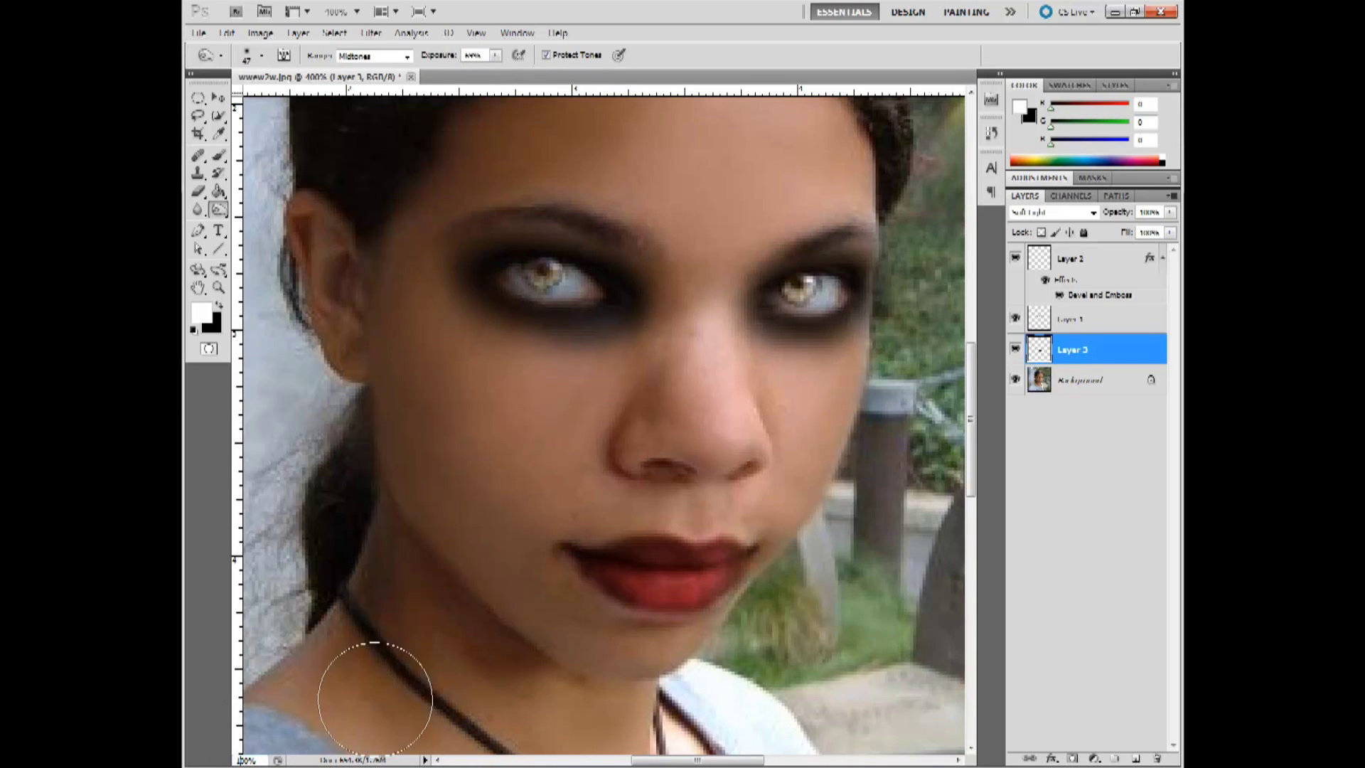
# Step: Add a new layer at the top of the stack and set up a soft black brush at size 172
pyautogui.hotkey('ctrl', '1')
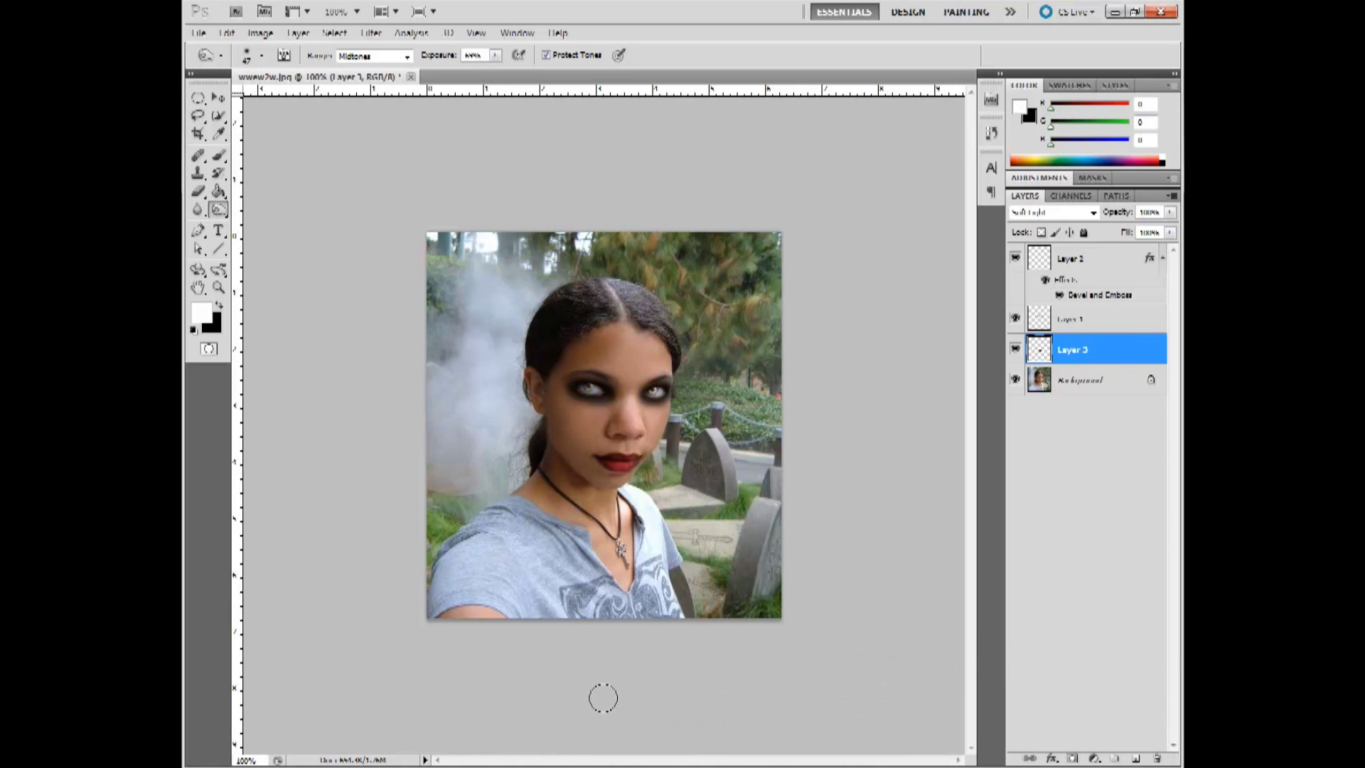
pyautogui.click(220, 307)
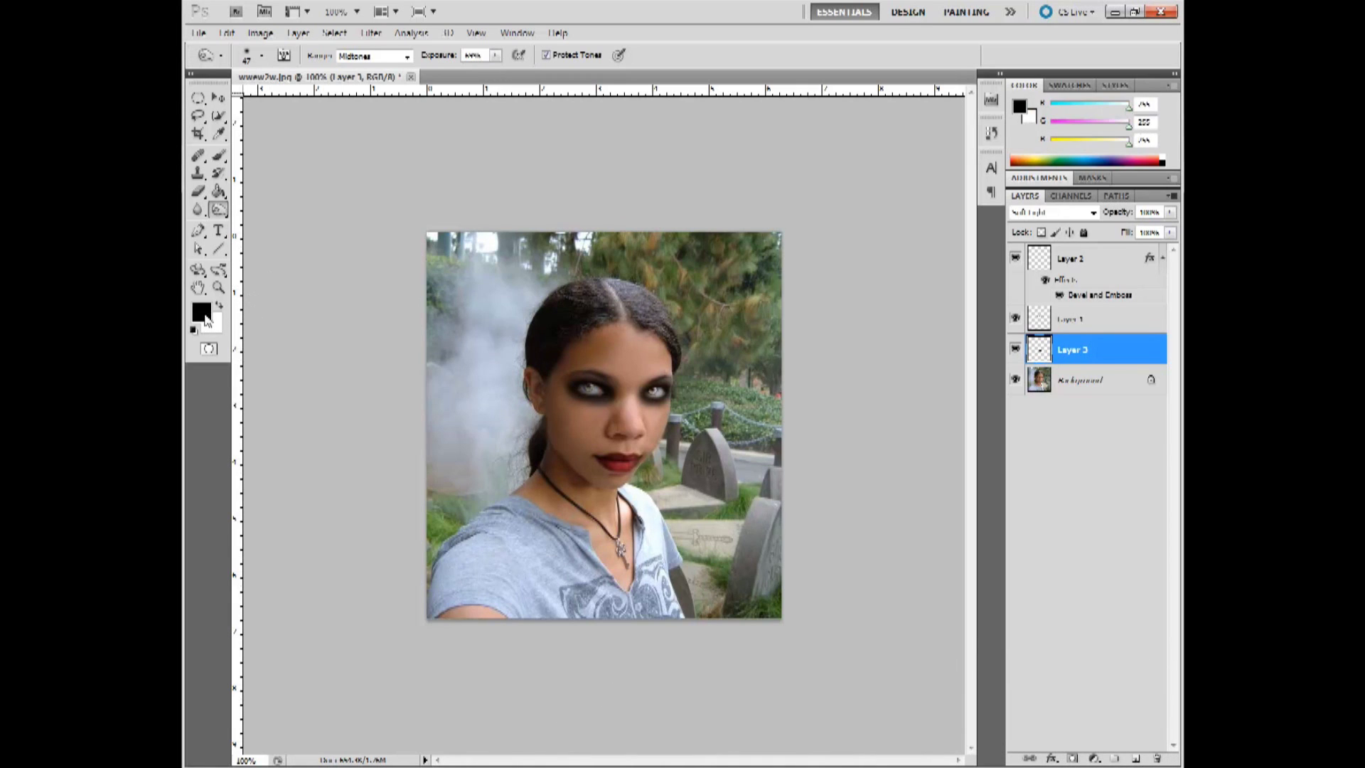
pyautogui.click(218, 157)
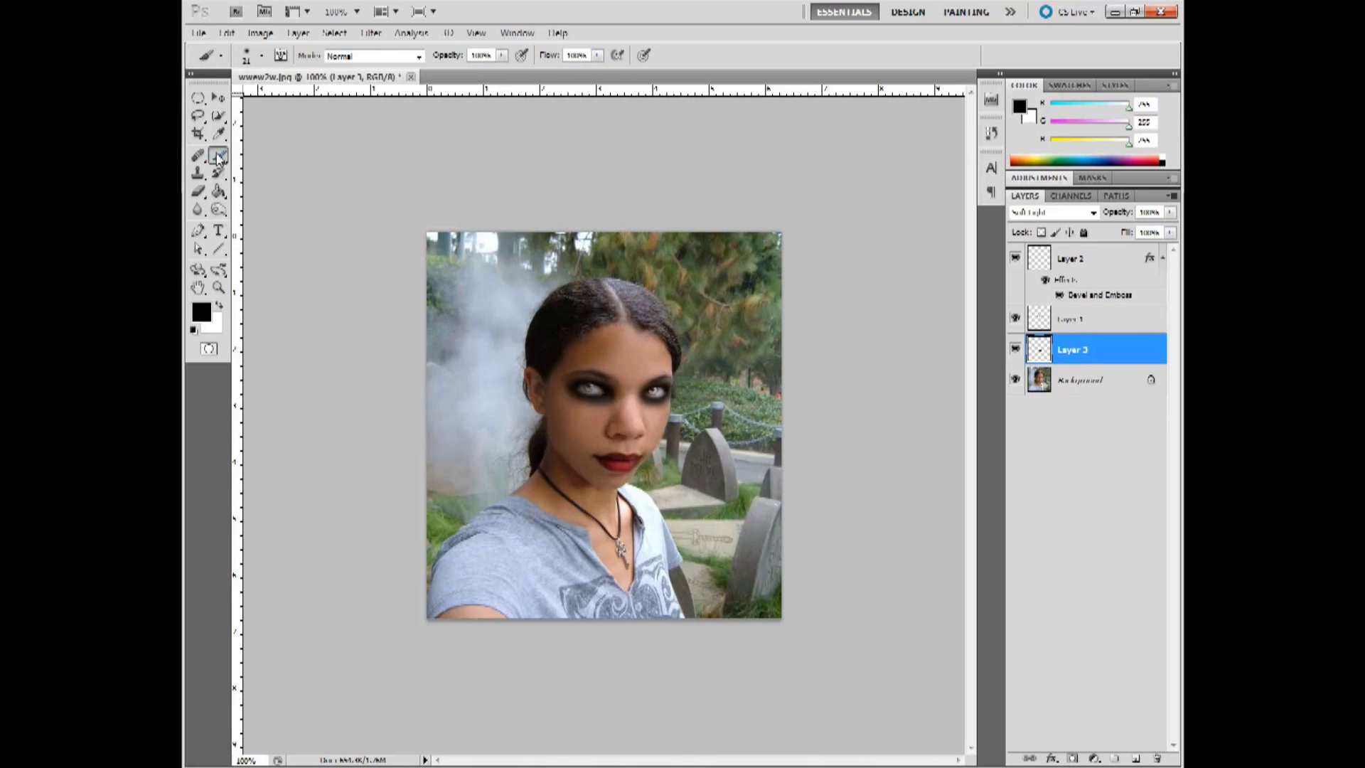
pyautogui.click(263, 56)
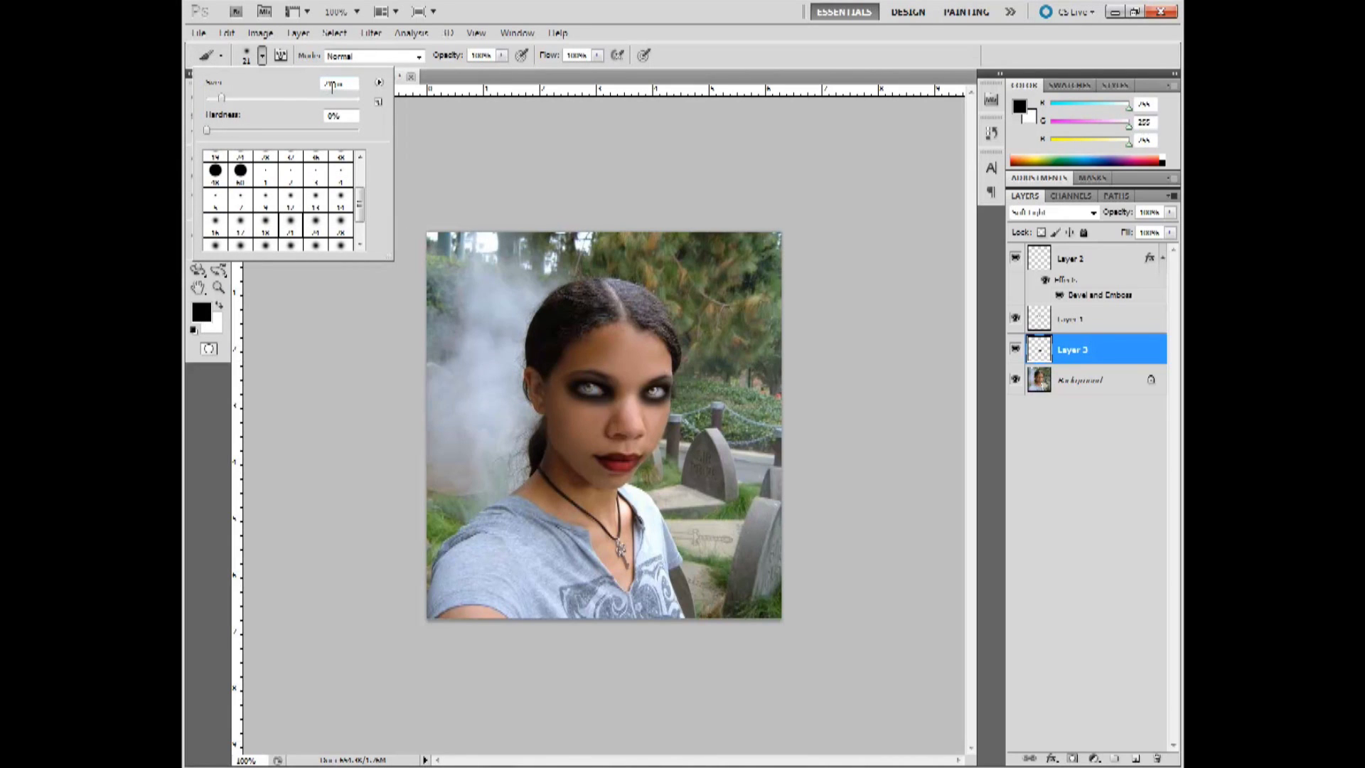
pyautogui.write('17')
pyautogui.click(1137, 759)
pyautogui.moveTo(1040, 359); pyautogui.dragTo(1073, 256)
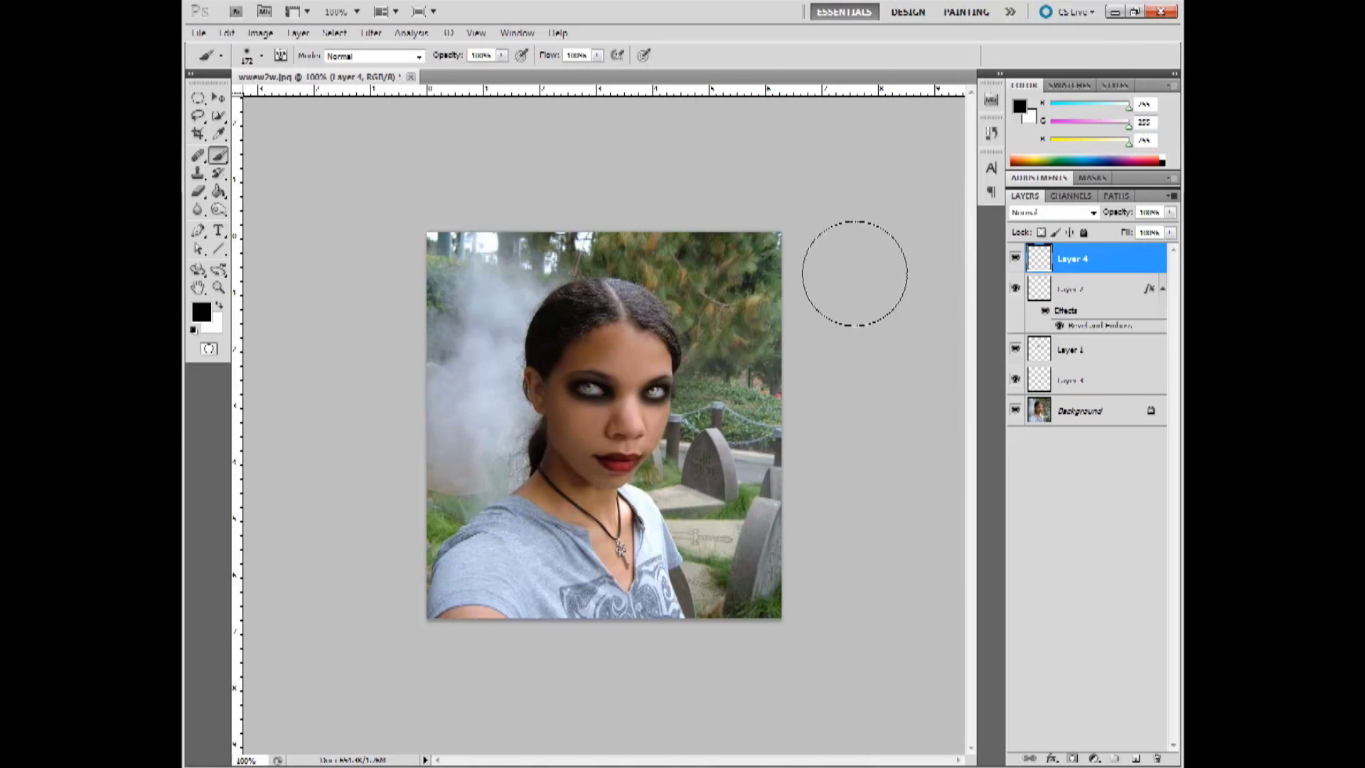
# Step: Paint a black vignette around the edges of the photo on Layer 4 and set its blend mode to Soft Light
pyautogui.moveTo(757, 265)
pyautogui.mouseDown()
pyautogui.moveTo(731, 243)
pyautogui.moveTo(761, 268)
pyautogui.moveTo(786, 391)
pyautogui.moveTo(782, 522)
pyautogui.moveTo(768, 597)
pyautogui.moveTo(734, 627)
pyautogui.moveTo(701, 609)
pyautogui.moveTo(777, 305)
pyautogui.moveTo(725, 290)
pyautogui.moveTo(716, 242)
pyautogui.moveTo(547, 163)
pyautogui.moveTo(433, 174)
pyautogui.moveTo(412, 244)
pyautogui.moveTo(390, 524)
pyautogui.moveTo(369, 585)
pyautogui.moveTo(551, 675)
pyautogui.moveTo(695, 646)
pyautogui.moveTo(804, 566)
pyautogui.moveTo(747, 573)
pyautogui.moveTo(944, 258)
pyautogui.mouseUp()
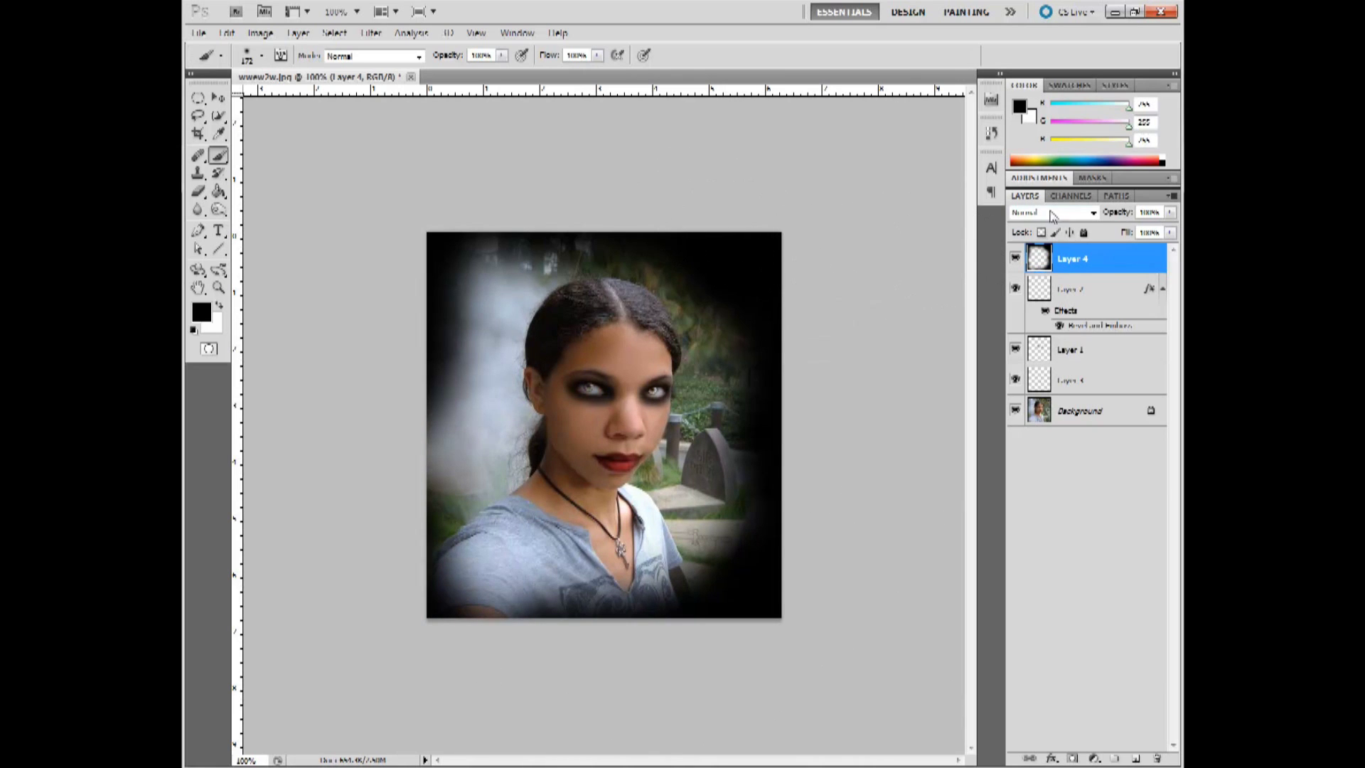
pyautogui.click(1092, 212)
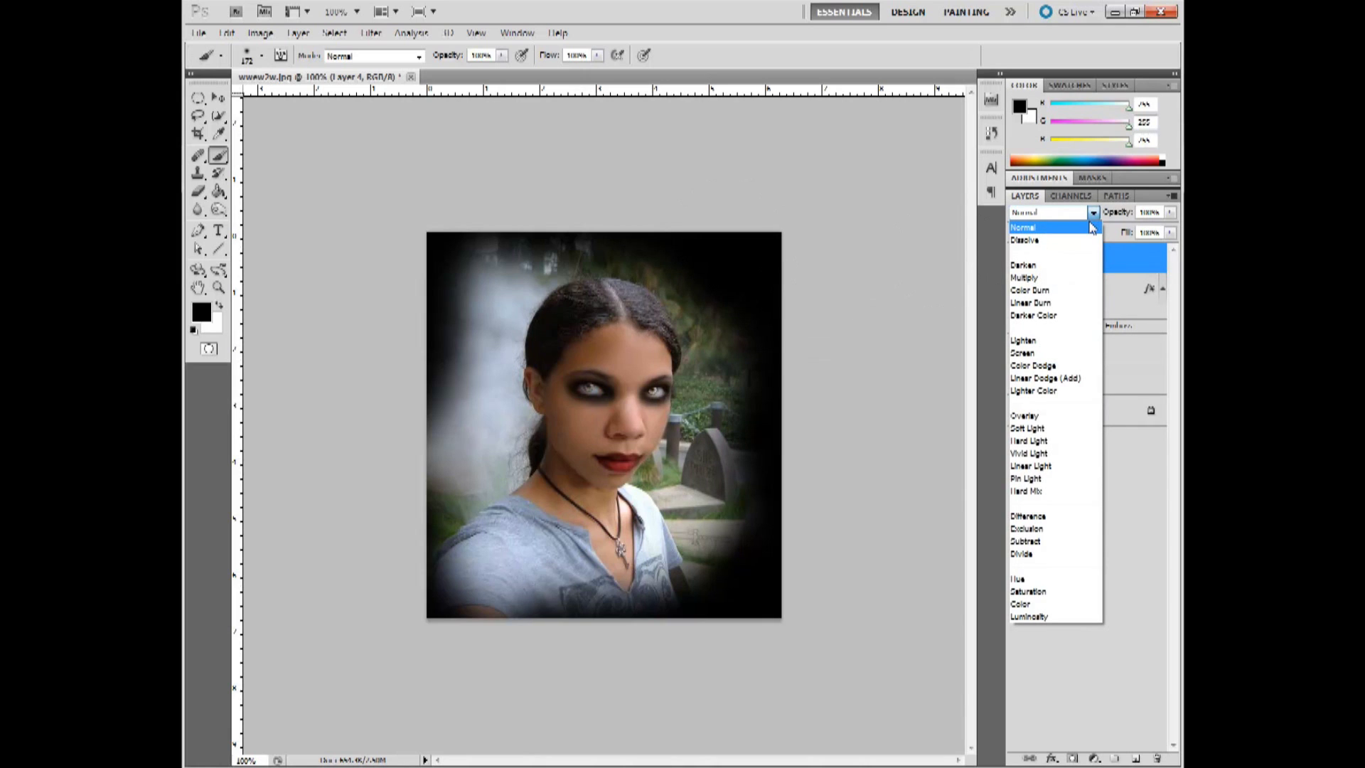
pyautogui.click(1034, 428)
# Step: Duplicate Layer 4 and paint more black over the scenery around the woman on the copy
pyautogui.rightClick(1093, 255)
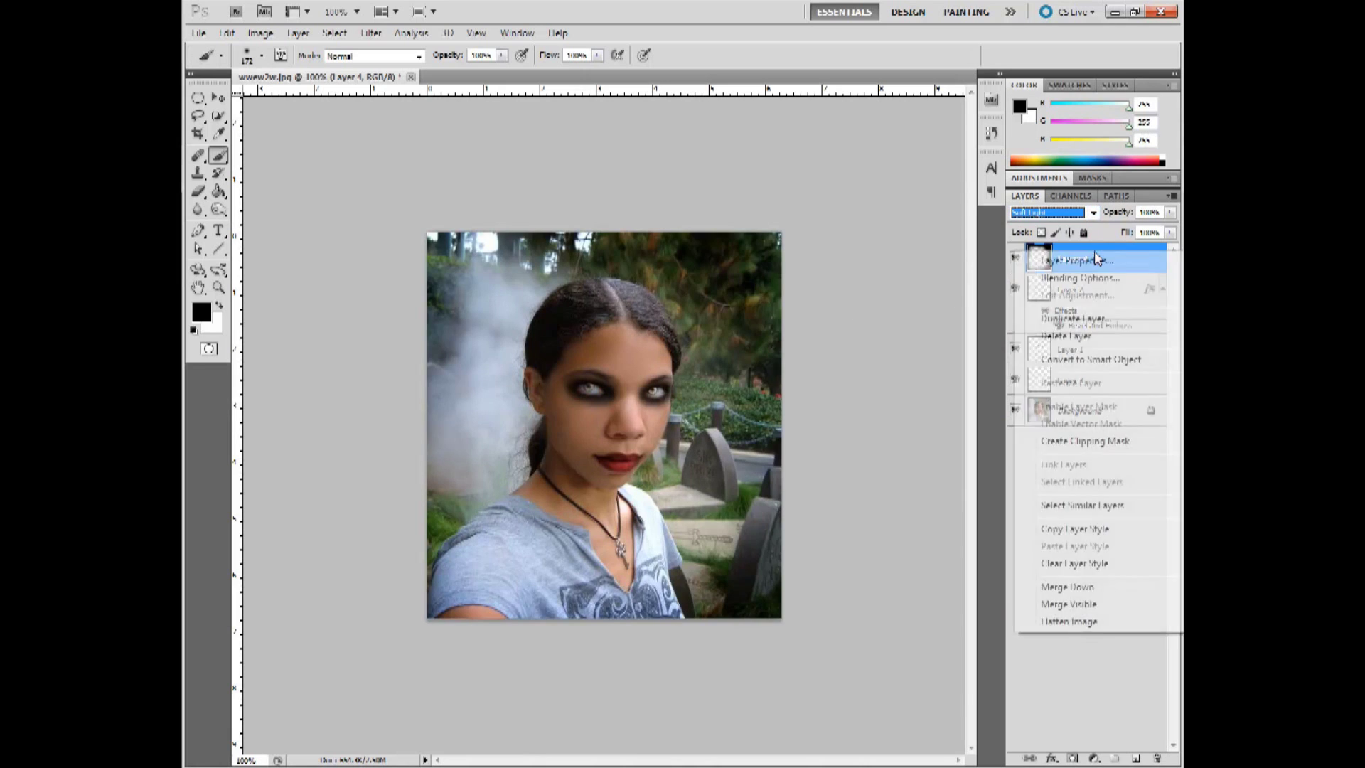
pyautogui.click(1076, 318)
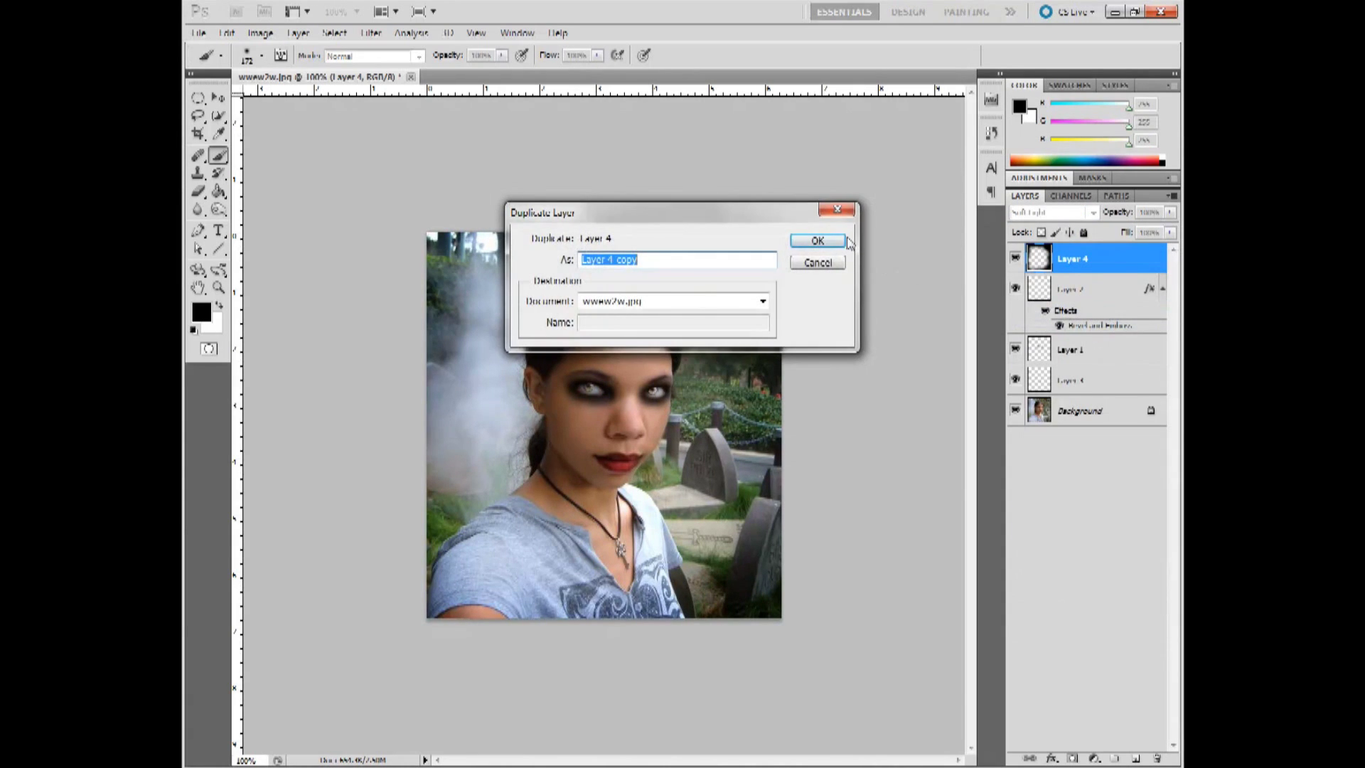
pyautogui.click(842, 242)
pyautogui.moveTo(764, 324)
pyautogui.mouseDown()
pyautogui.moveTo(772, 421)
pyautogui.moveTo(757, 482)
pyautogui.moveTo(798, 593)
pyautogui.moveTo(715, 632)
pyautogui.moveTo(502, 628)
pyautogui.moveTo(435, 602)
pyautogui.moveTo(469, 544)
pyautogui.moveTo(465, 524)
pyautogui.moveTo(445, 528)
pyautogui.moveTo(456, 385)
pyautogui.moveTo(434, 265)
pyautogui.moveTo(489, 225)
pyautogui.moveTo(546, 233)
pyautogui.moveTo(601, 201)
pyautogui.moveTo(682, 228)
pyautogui.mouseUp()
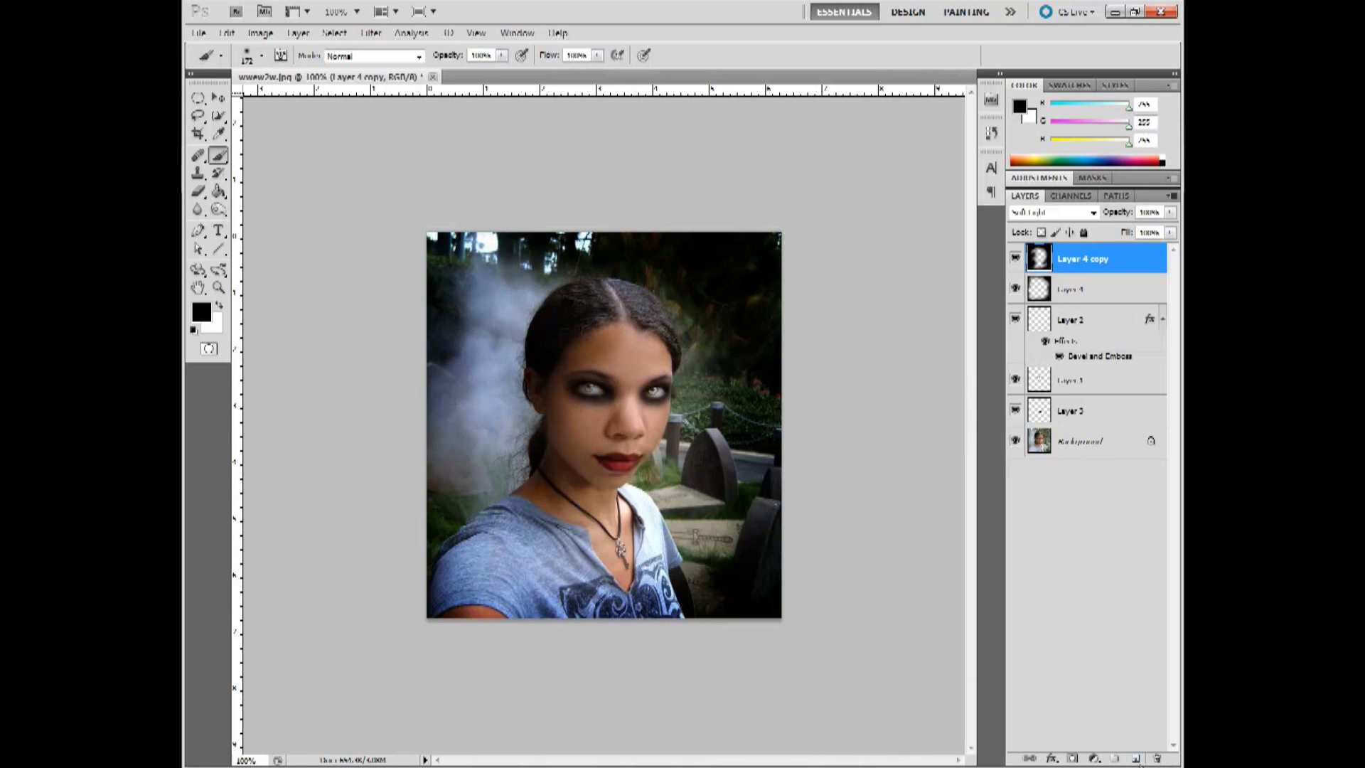
# Step: Drain the color from the Background layer across the whole photo with the Sponge tool in Desaturate mode at 100% flow
pyautogui.click(1095, 444)
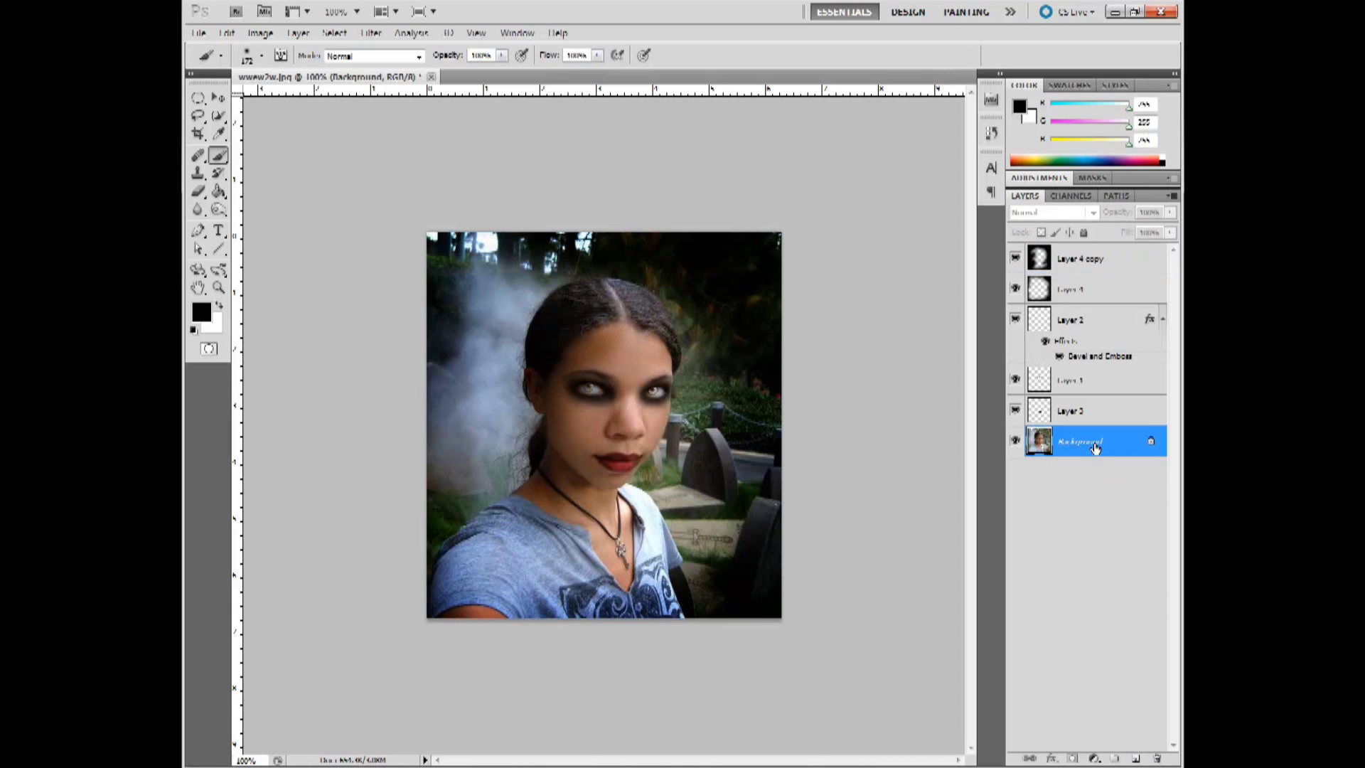
pyautogui.click(227, 218)
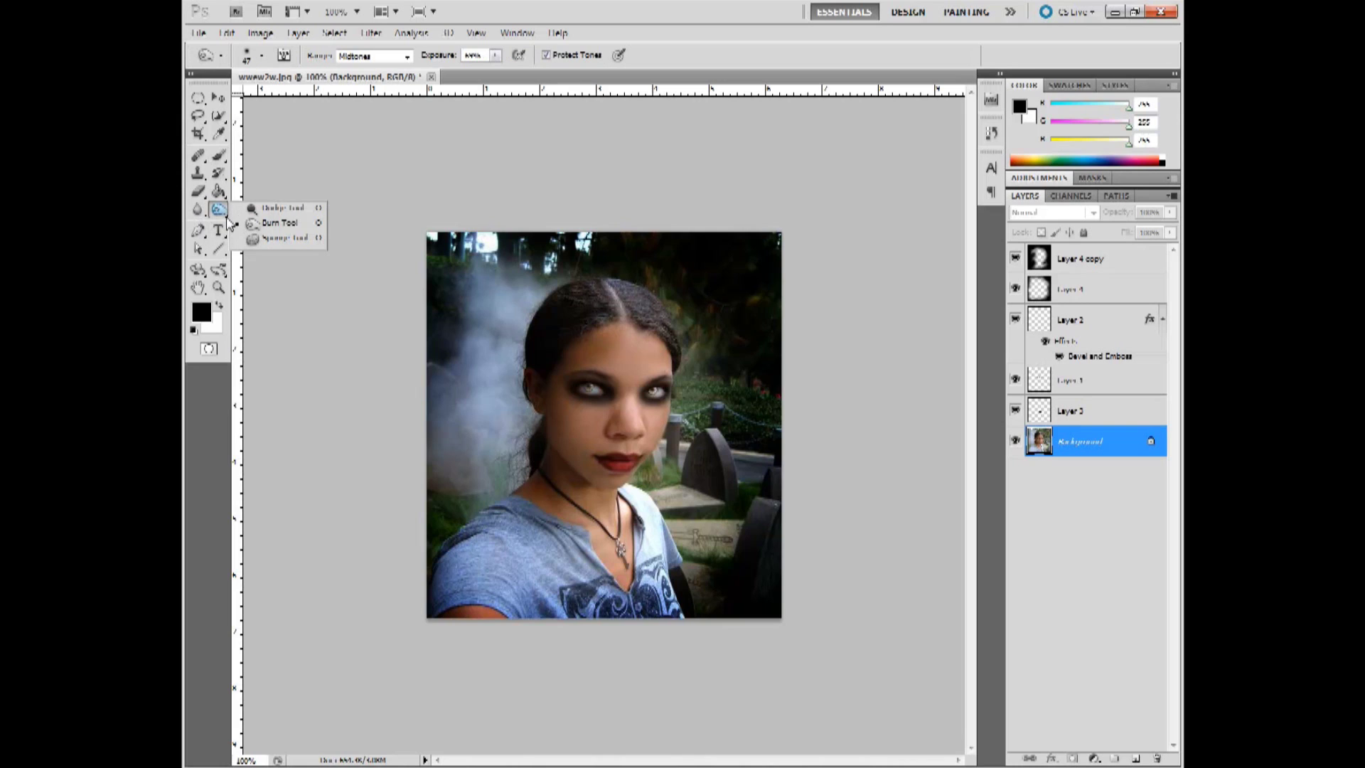
pyautogui.click(279, 237)
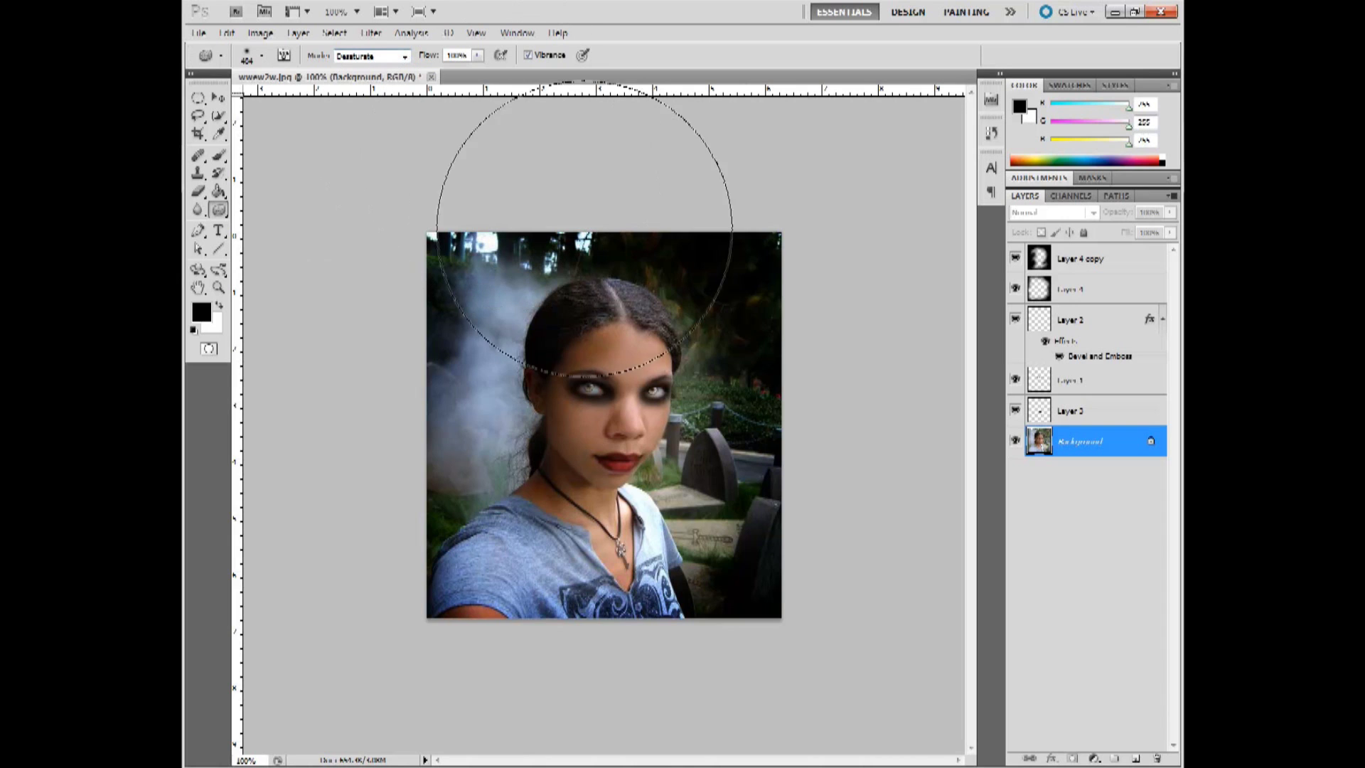
pyautogui.moveTo(575, 538)
pyautogui.mouseDown()
pyautogui.moveTo(518, 579)
pyautogui.moveTo(579, 427)
pyautogui.moveTo(625, 366)
pyautogui.moveTo(609, 391)
pyautogui.mouseUp()
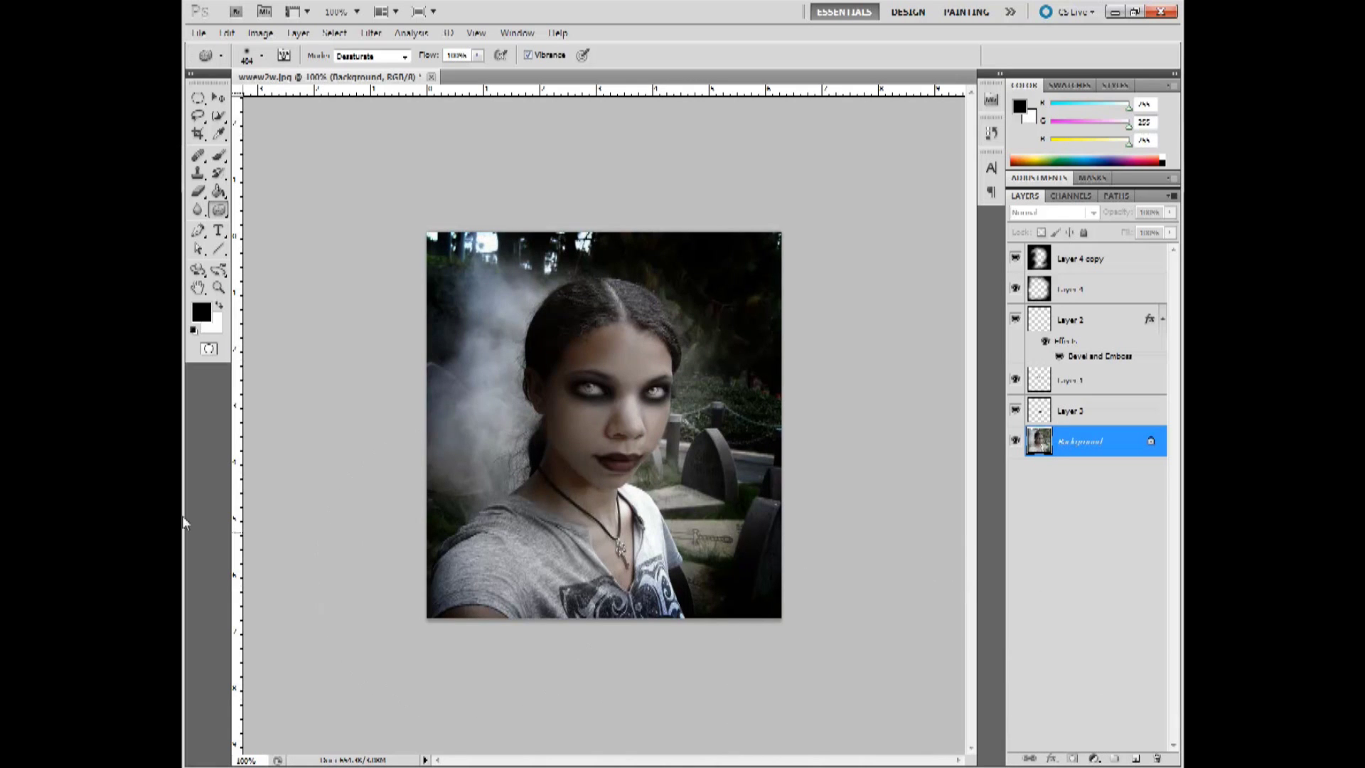
pyautogui.click(219, 97)
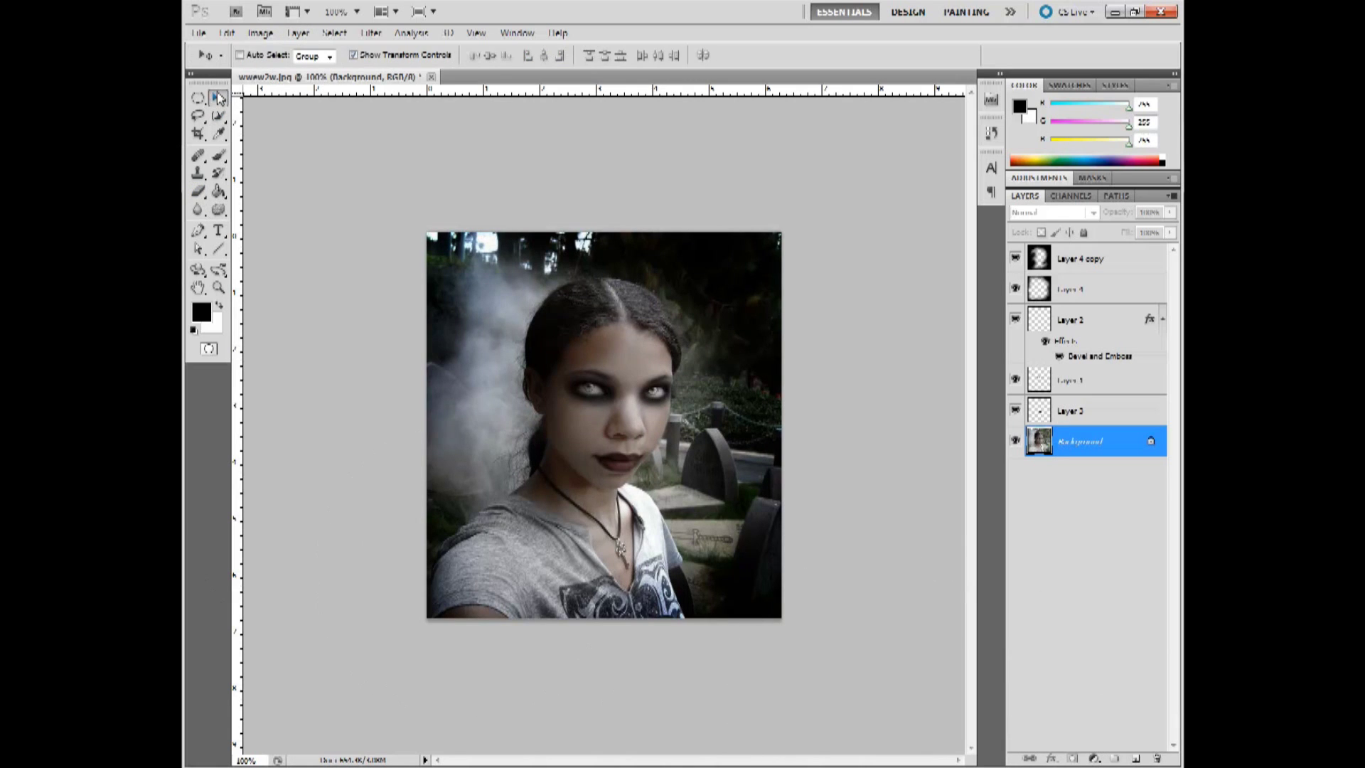
pyautogui.press('b')
pyautogui.press('x')
pyautogui.hotkey('ctrl', 'shift', 'alt', 'n')
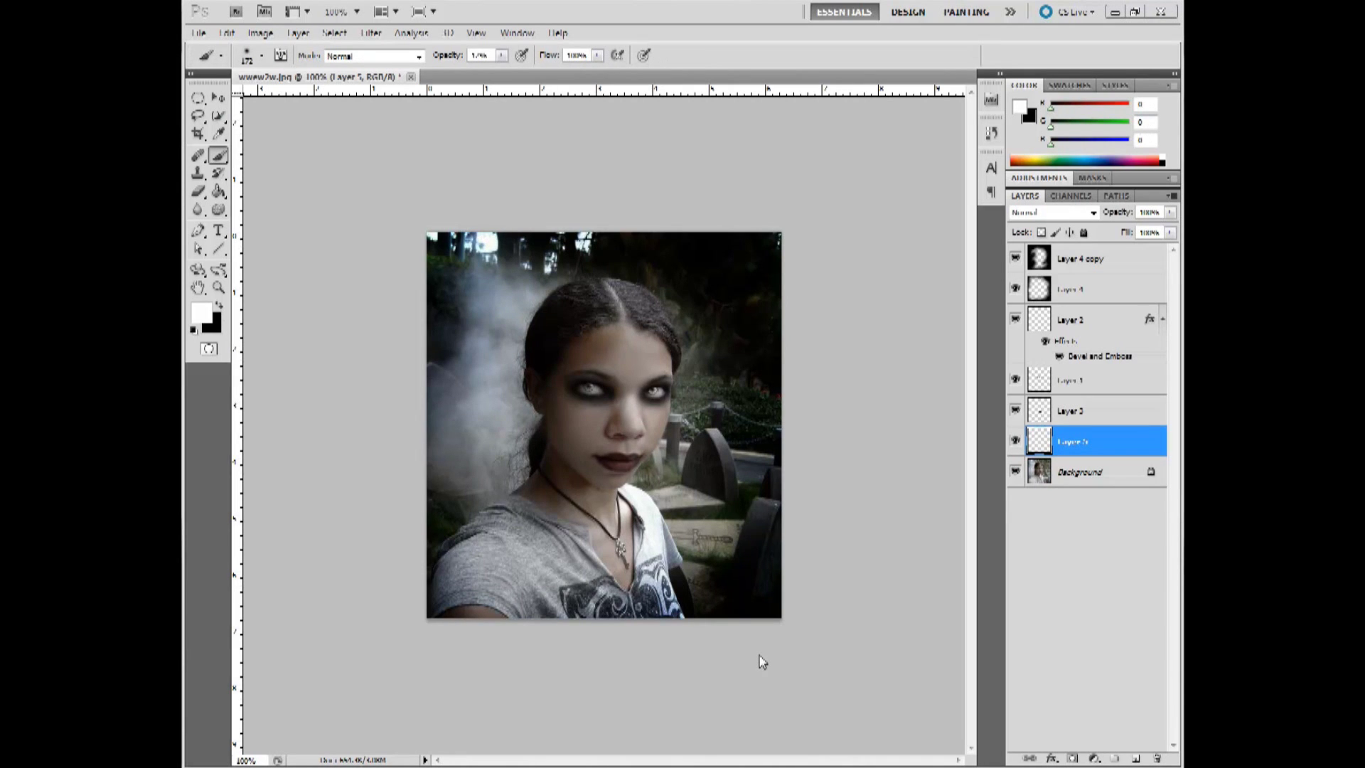
# Step: Flatten all the layers into a single Background layer
pyautogui.rightClick(1095, 480)
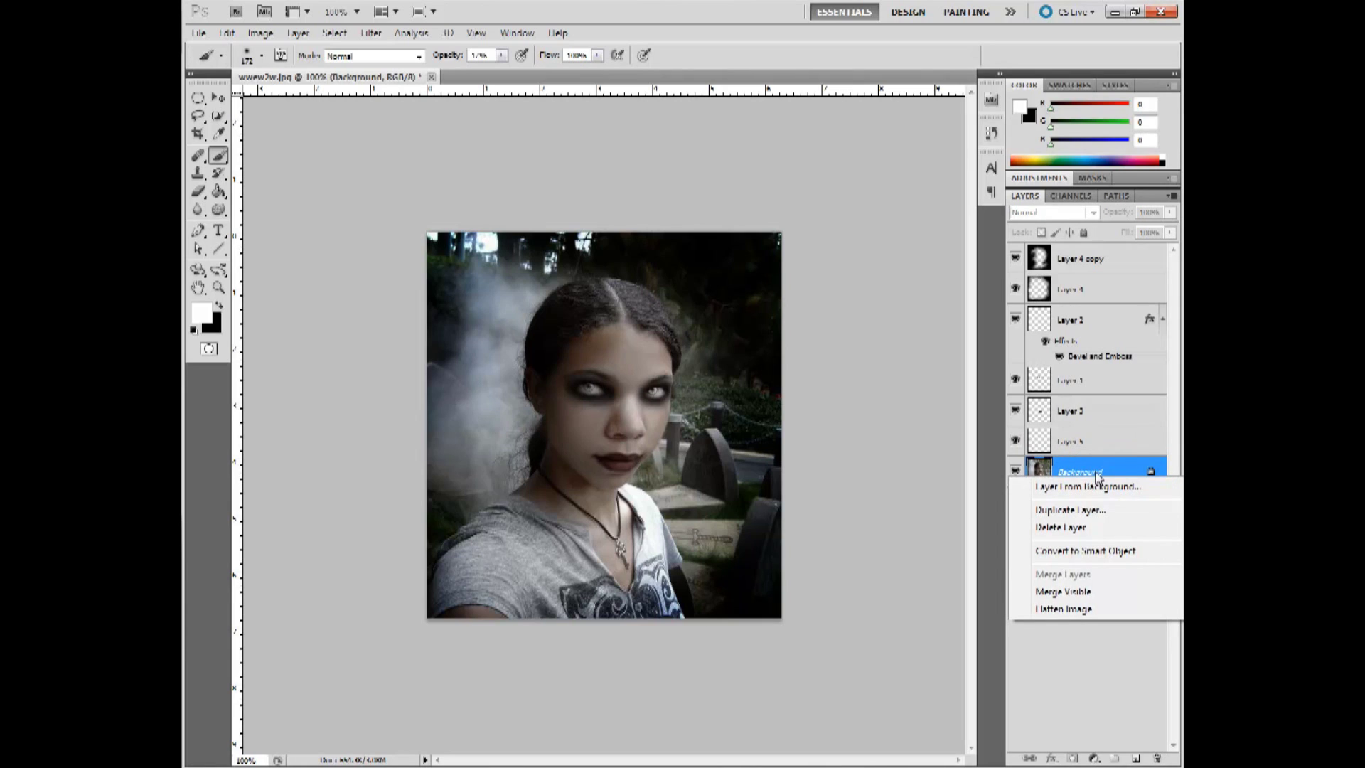
pyautogui.click(1106, 608)
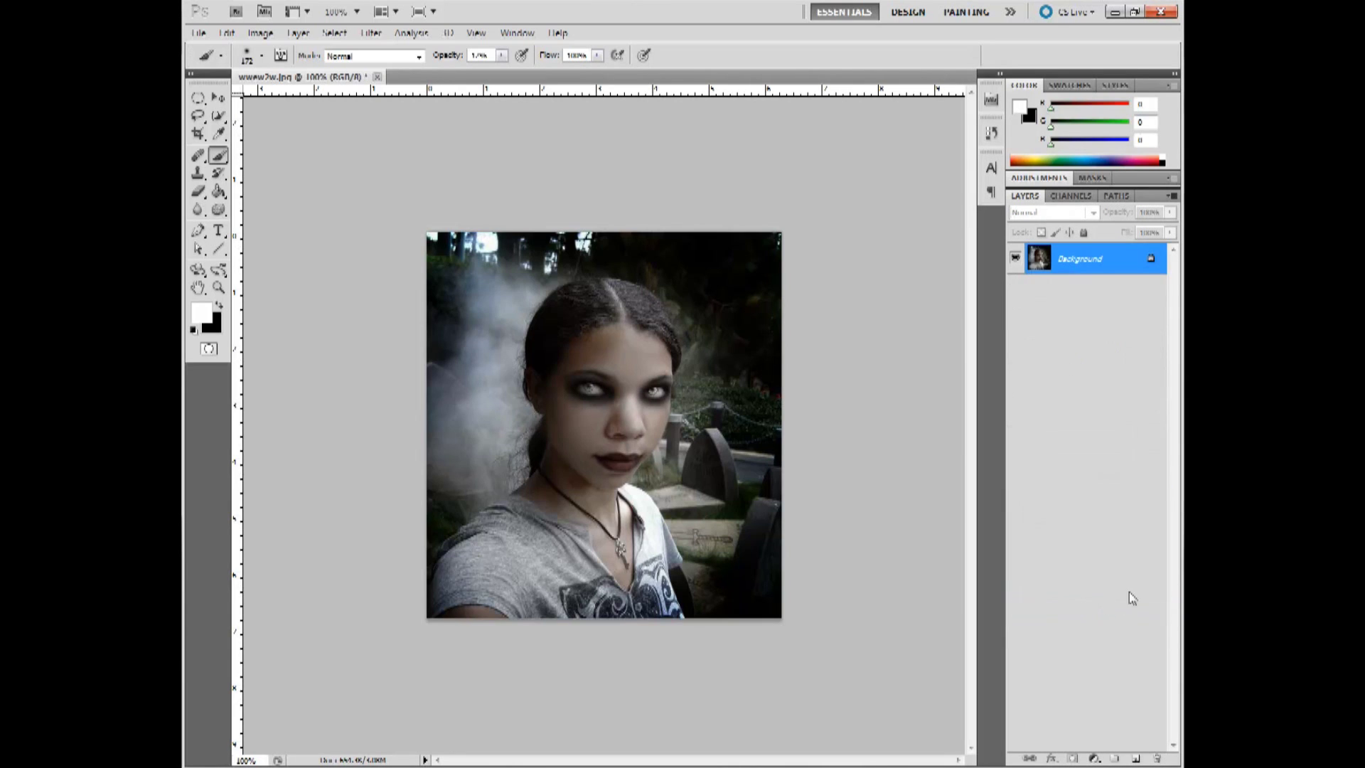
# Step: Apply the Film Grain filter to the flattened photo with Grain 0, Highlight Area 1 and Intensity 5
pyautogui.click(371, 33)
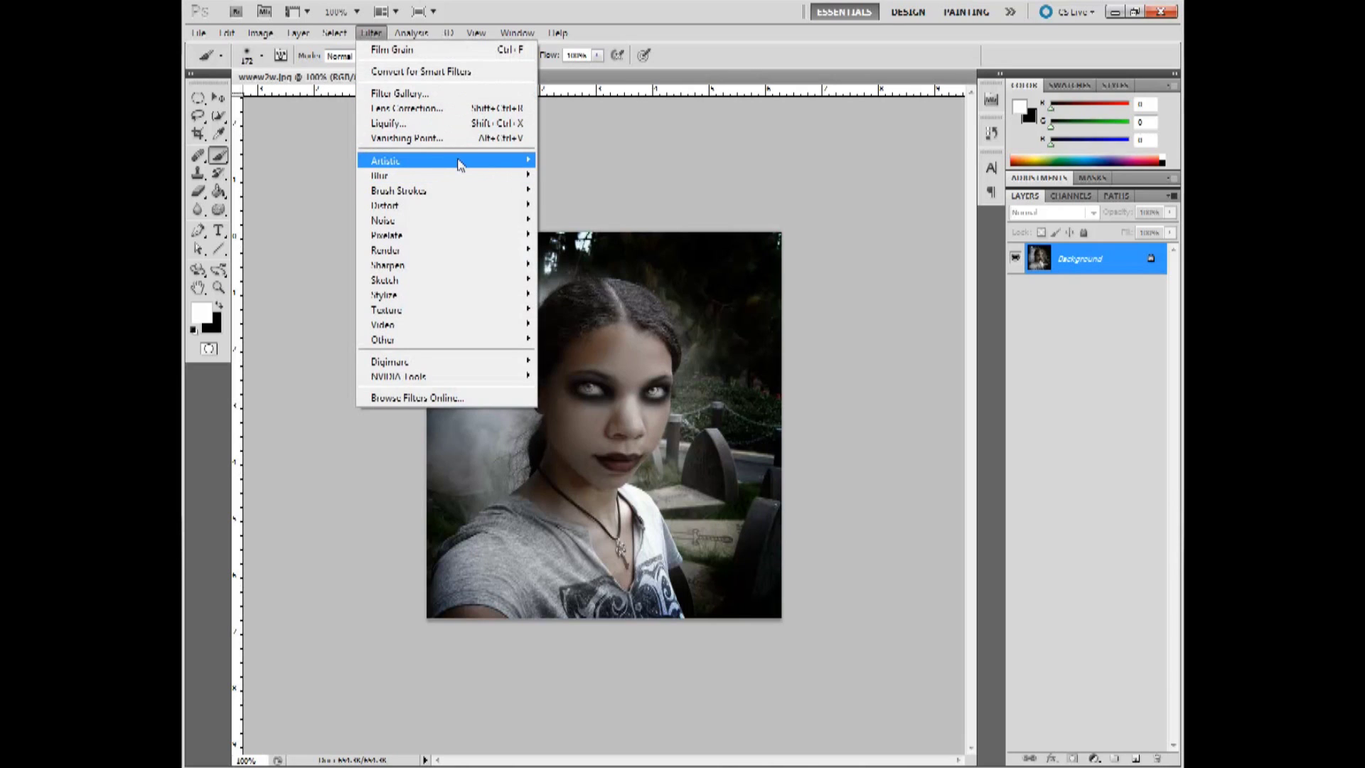
pyautogui.moveTo(459, 163)
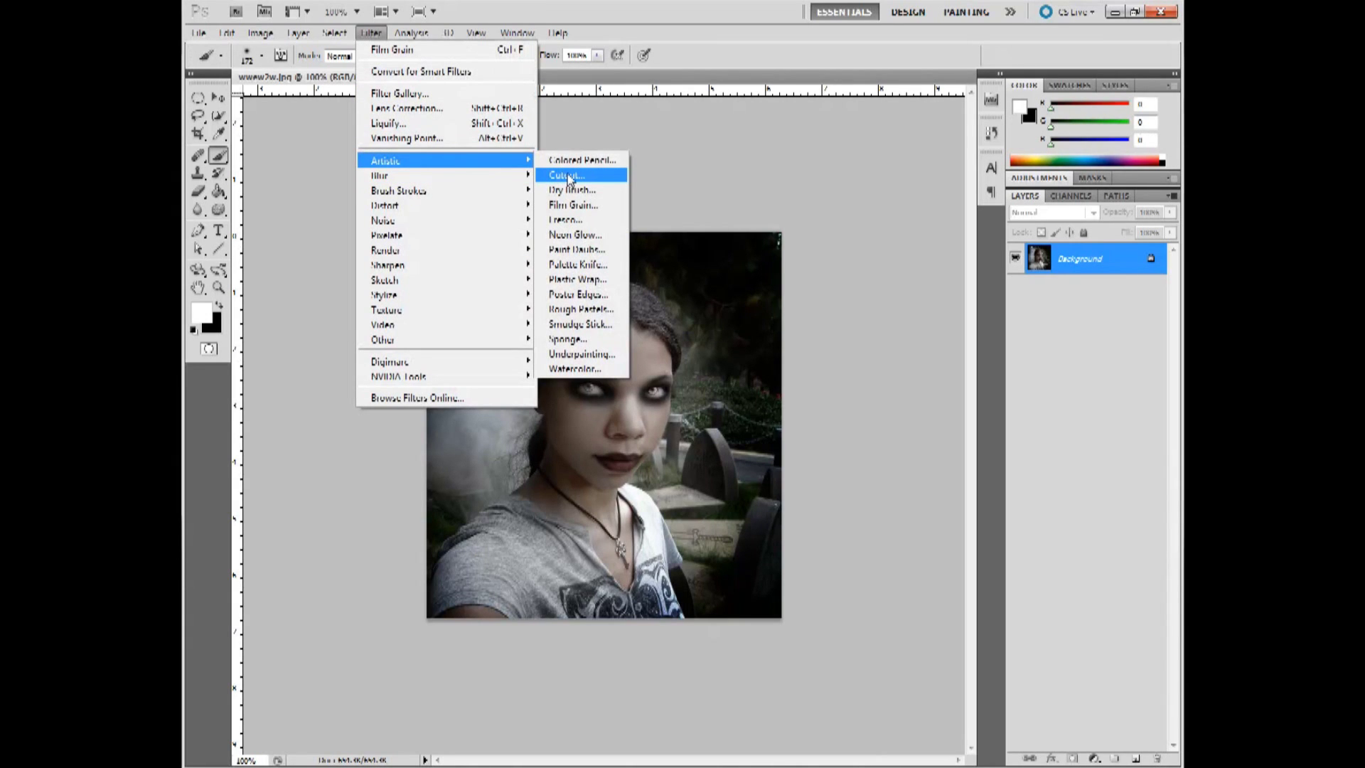
pyautogui.click(582, 205)
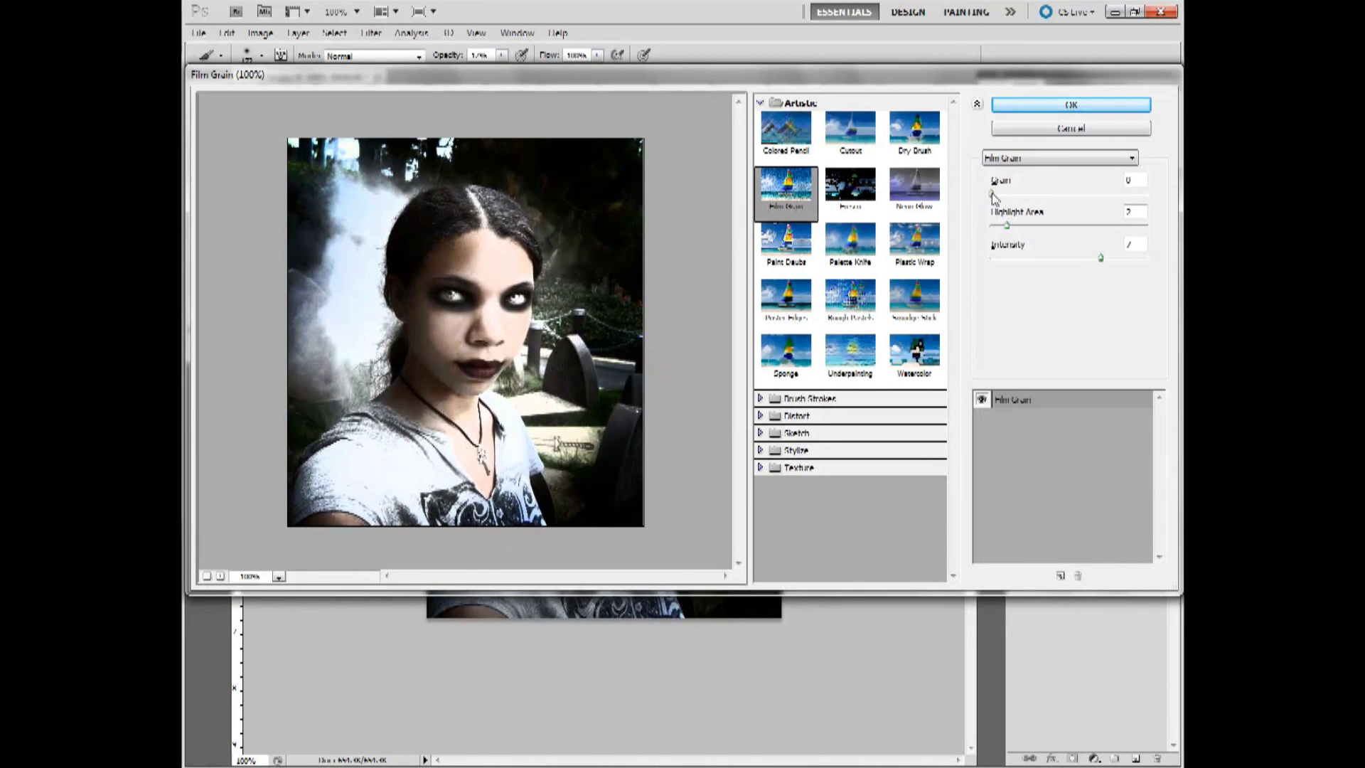
pyautogui.moveTo(1008, 227)
pyautogui.mouseDown()
pyautogui.moveTo(1018, 230)
pyautogui.moveTo(991, 240)
pyautogui.mouseUp()
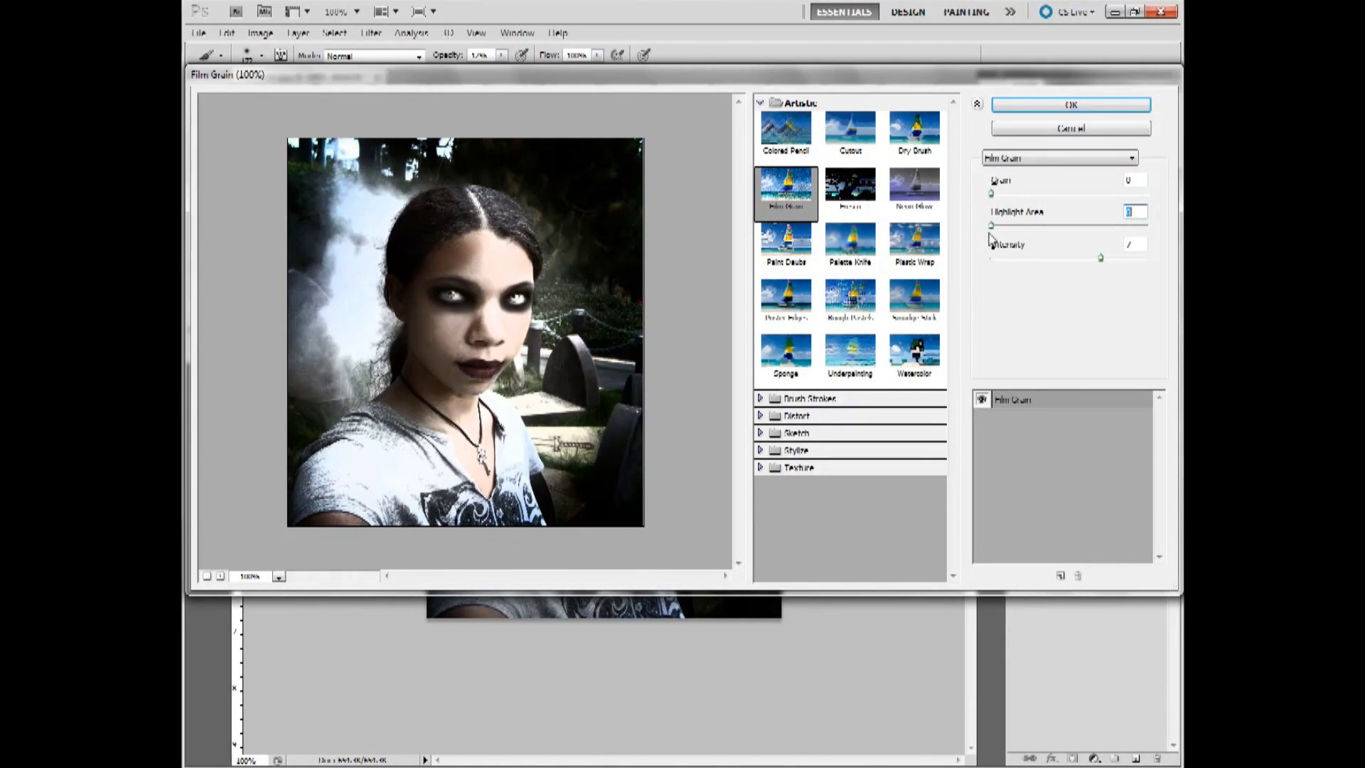
pyautogui.click(1040, 258)
pyautogui.moveTo(1043, 265); pyautogui.dragTo(1073, 268)
pyautogui.moveTo(991, 227); pyautogui.dragTo(994, 228)
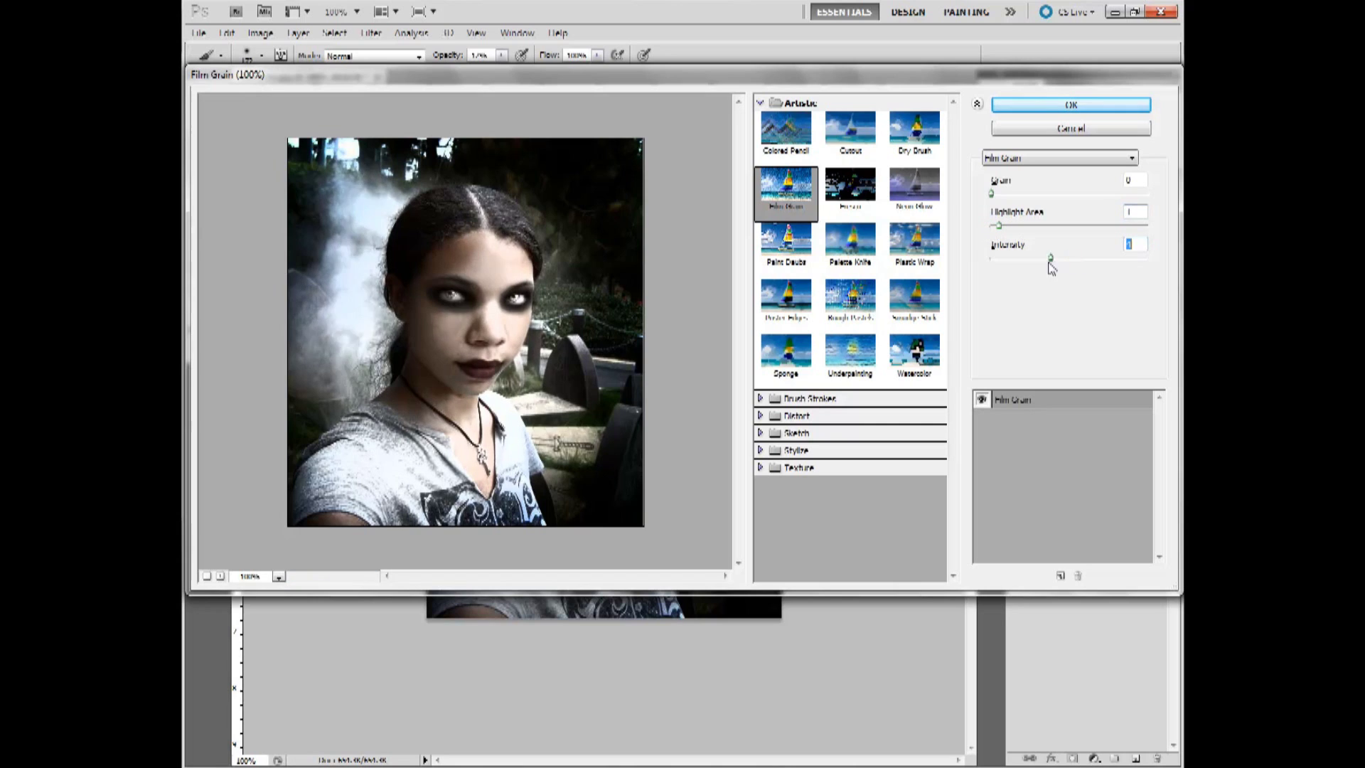
pyautogui.click(1066, 264)
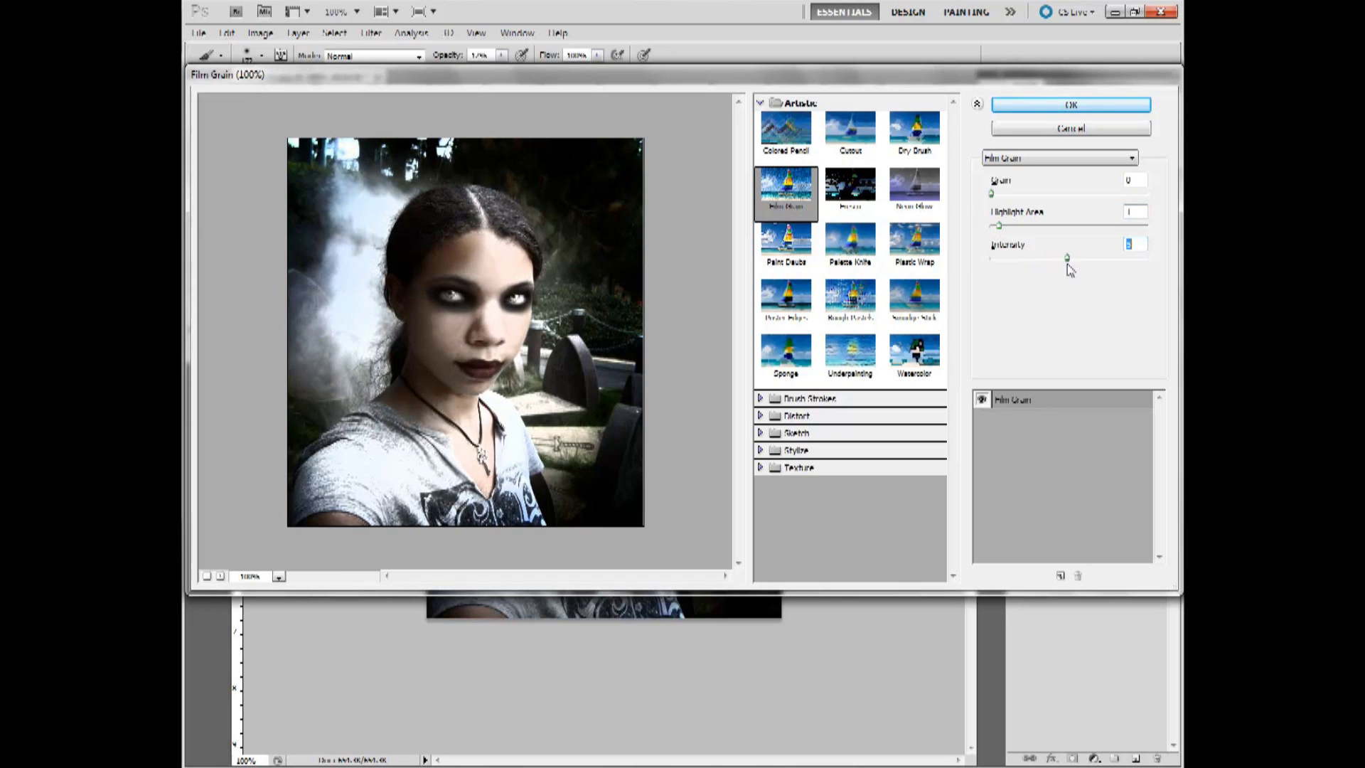
pyautogui.click(991, 193)
pyautogui.click(1023, 106)
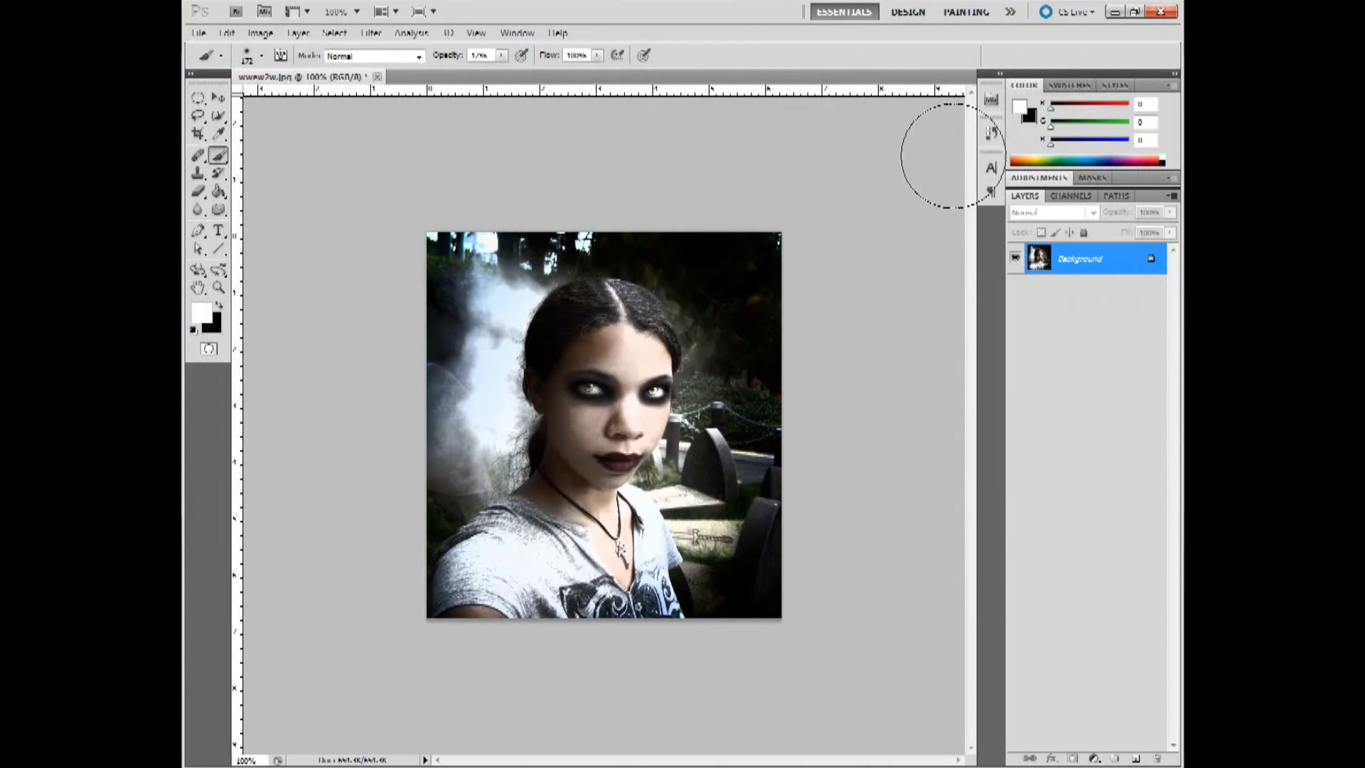